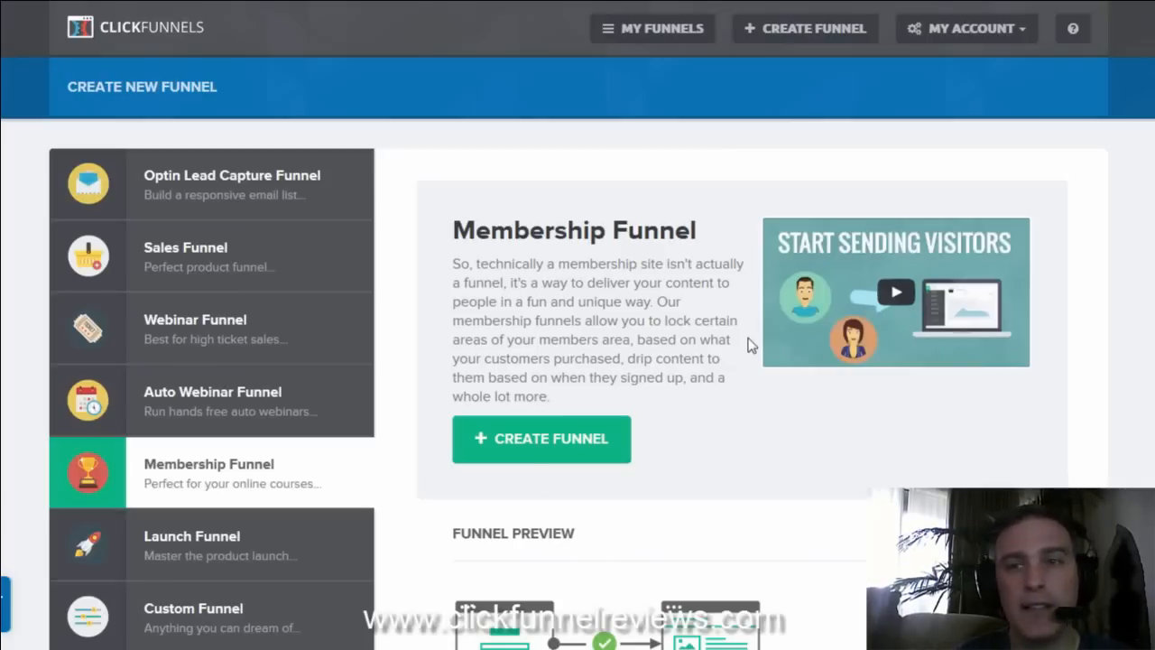
Review the new digital asset form and its file picker in the account's Digital Assets settings, then close them without creating an asset.
click(1001, 32)
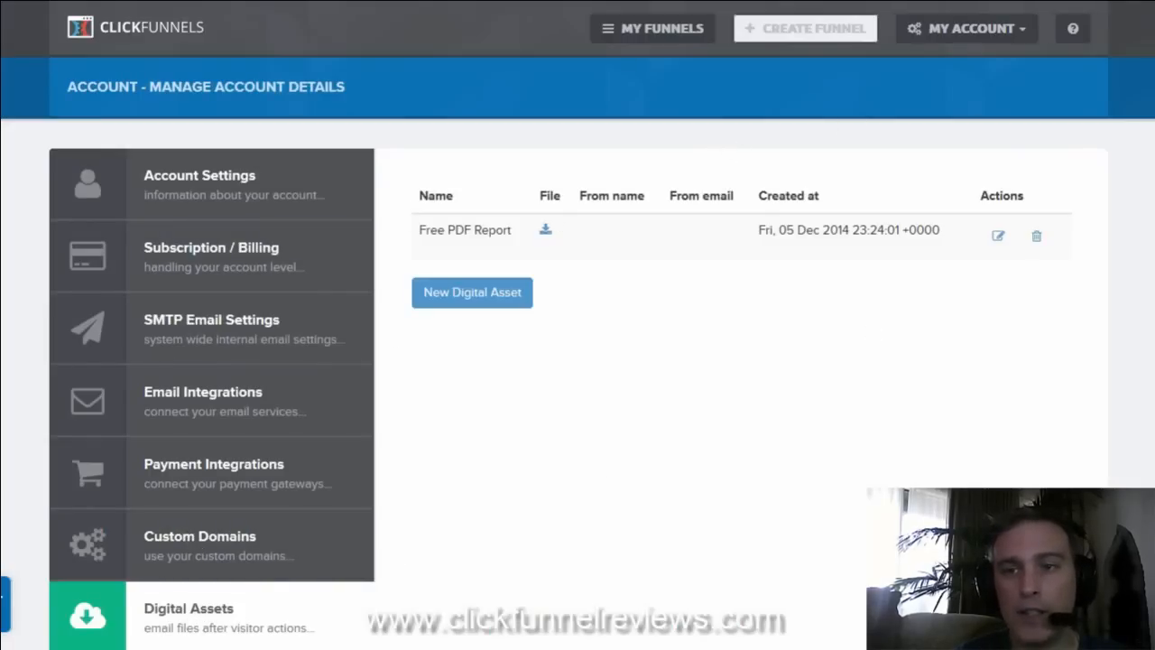
scroll(686, 424, down, 1)
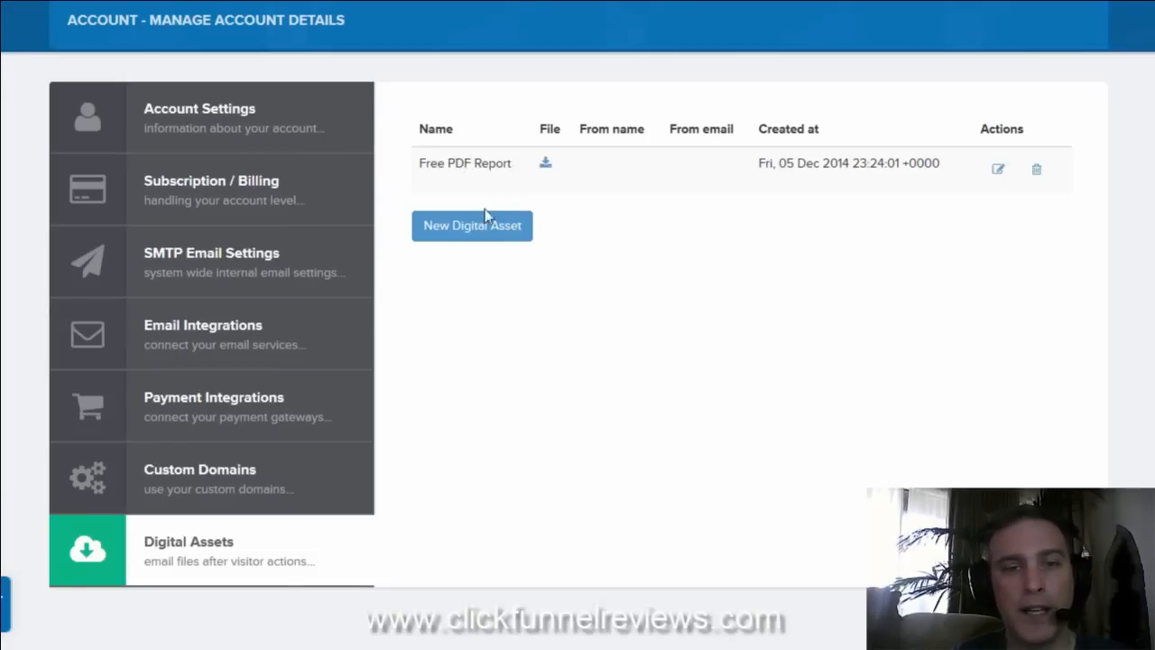
click(476, 238)
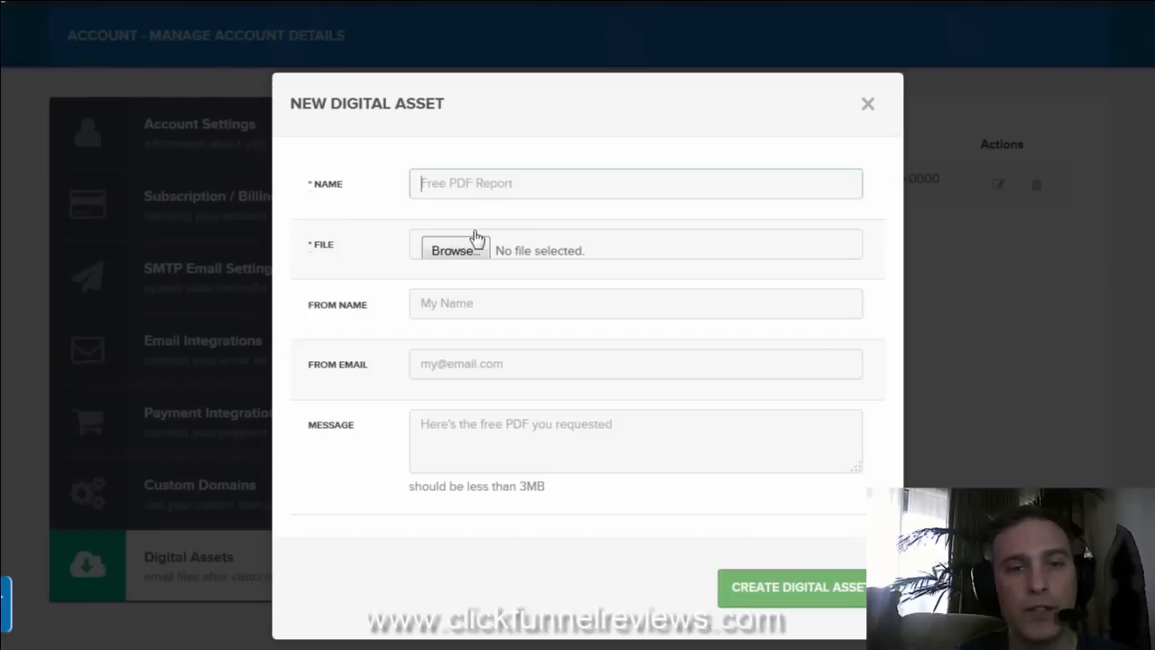
click(516, 186)
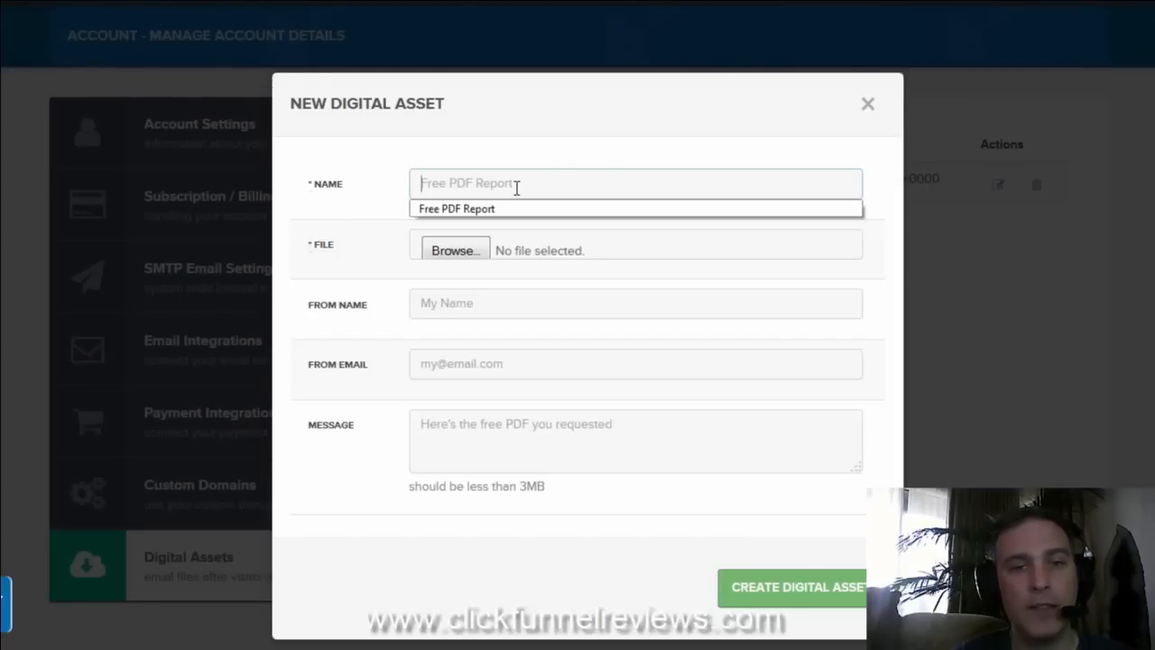
click(521, 250)
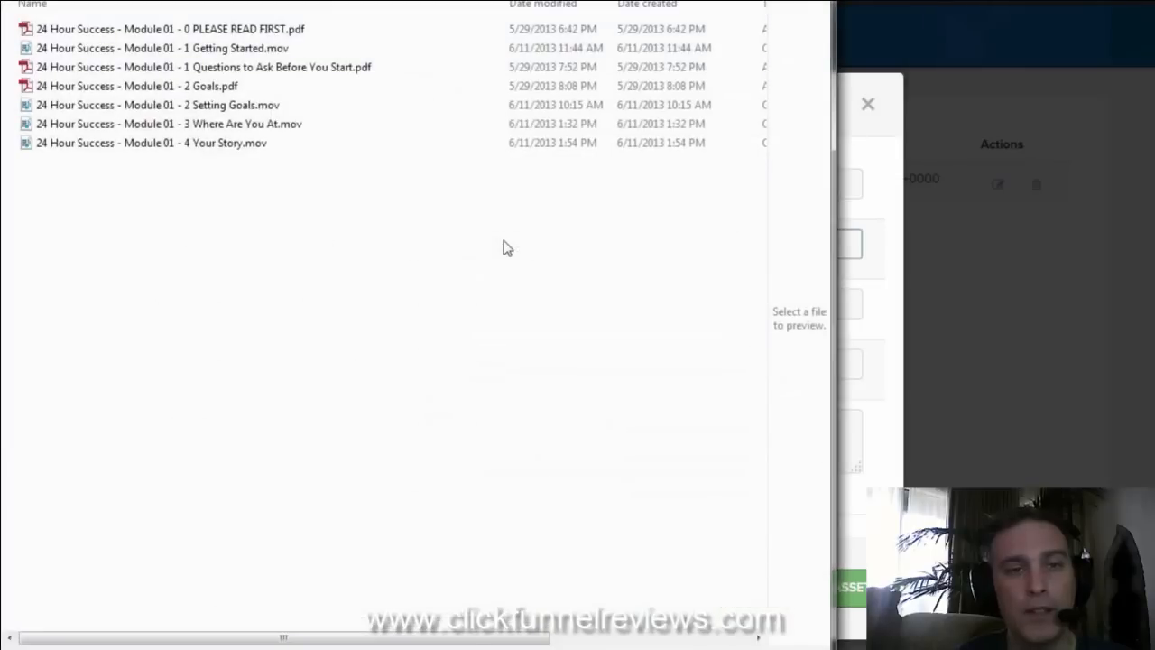
key(Escape)
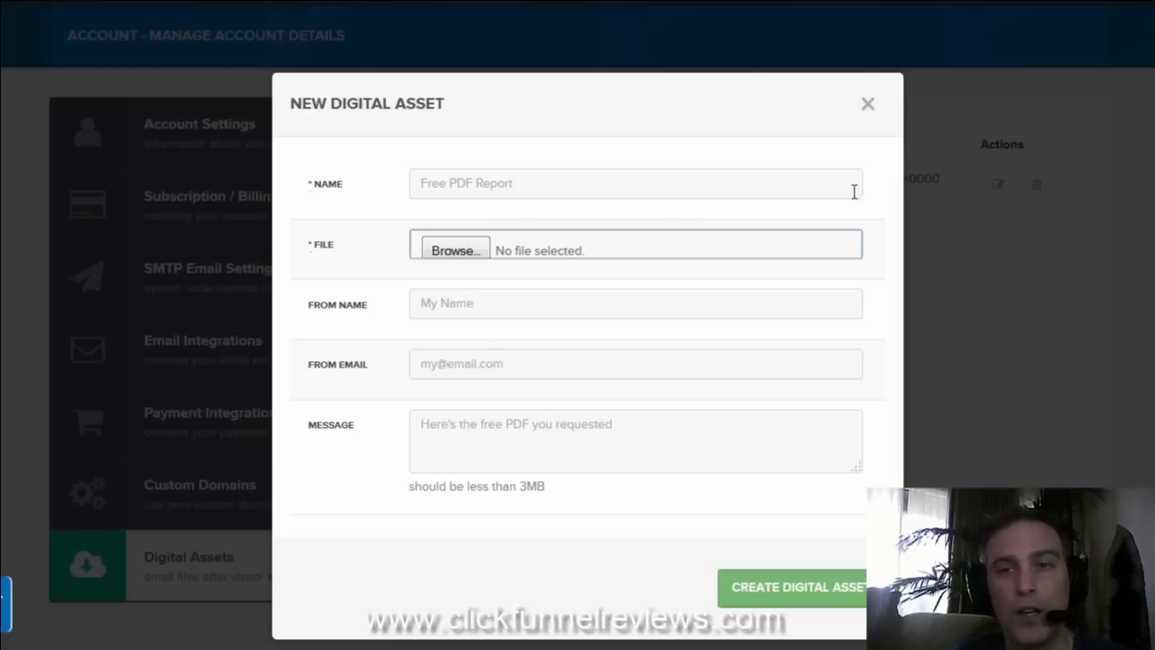
click(868, 107)
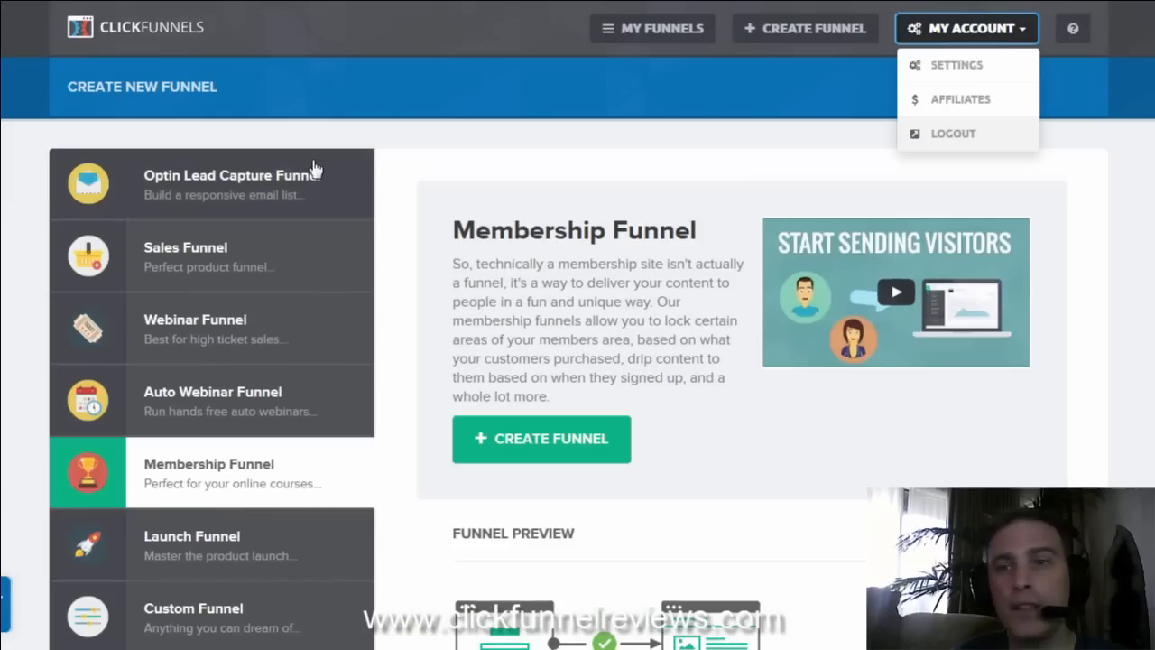
click(1112, 50)
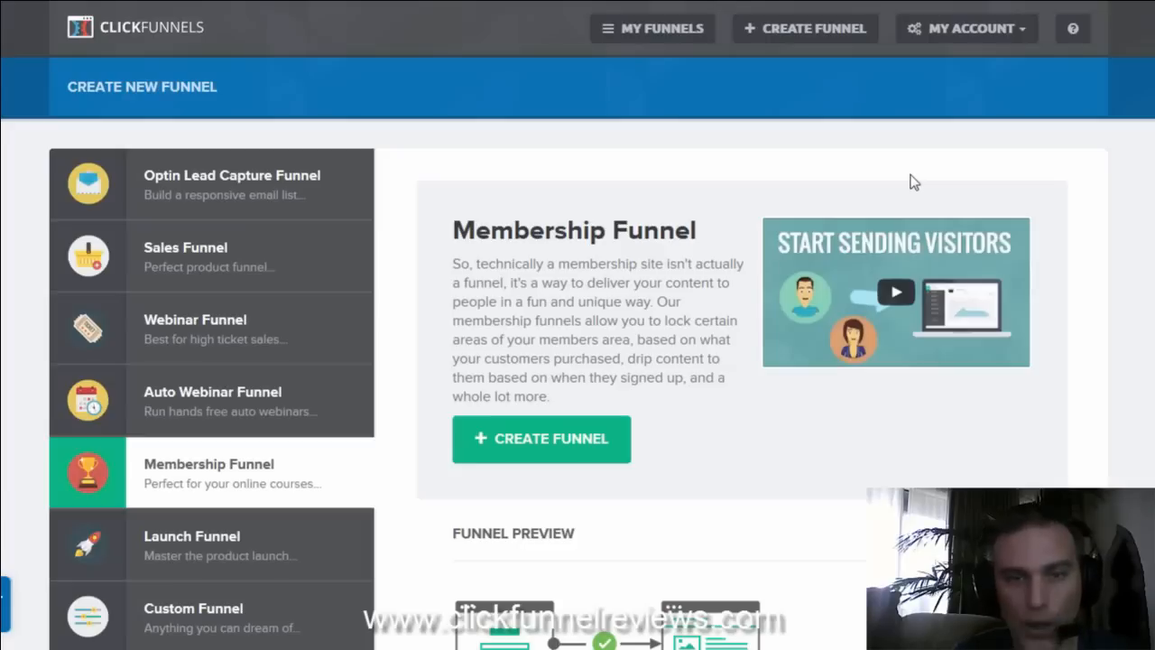
Create a membership funnel named Membership, leaving the group tag empty.
click(546, 443)
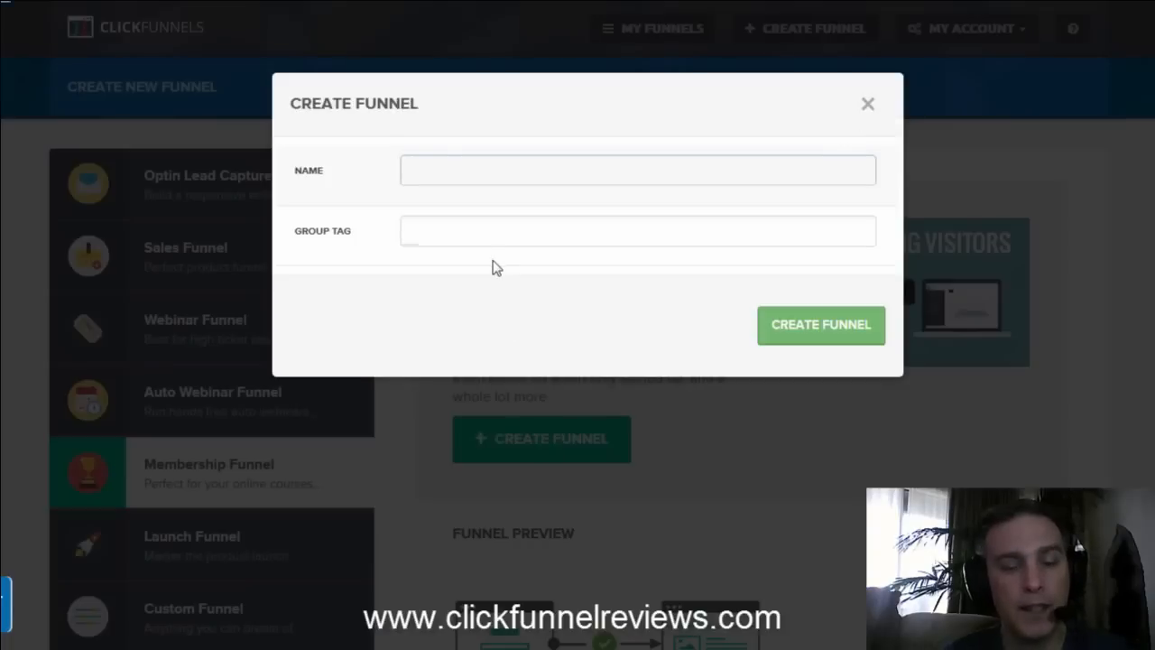
text(Memb)
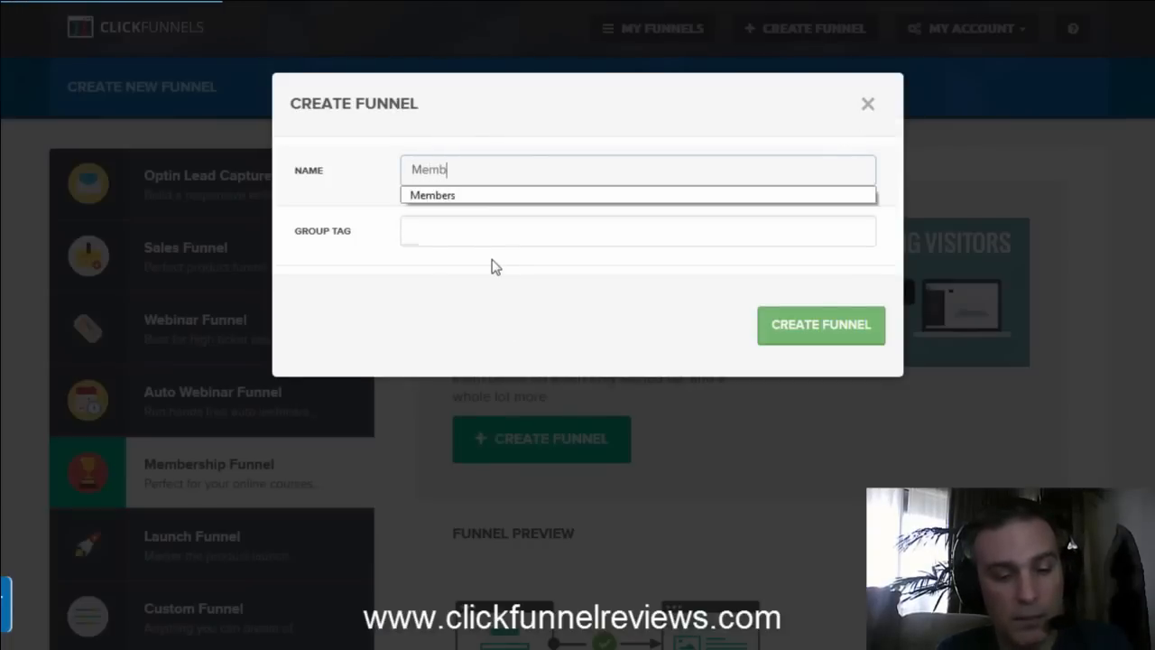
text(ership)
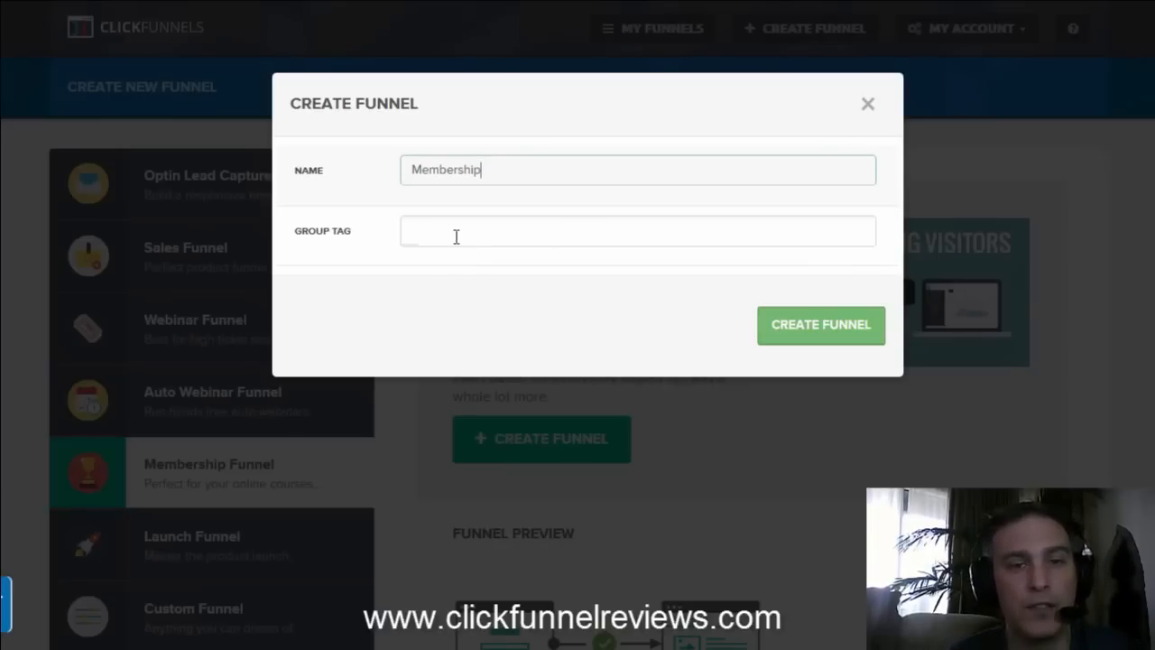
click(454, 236)
key(Return)
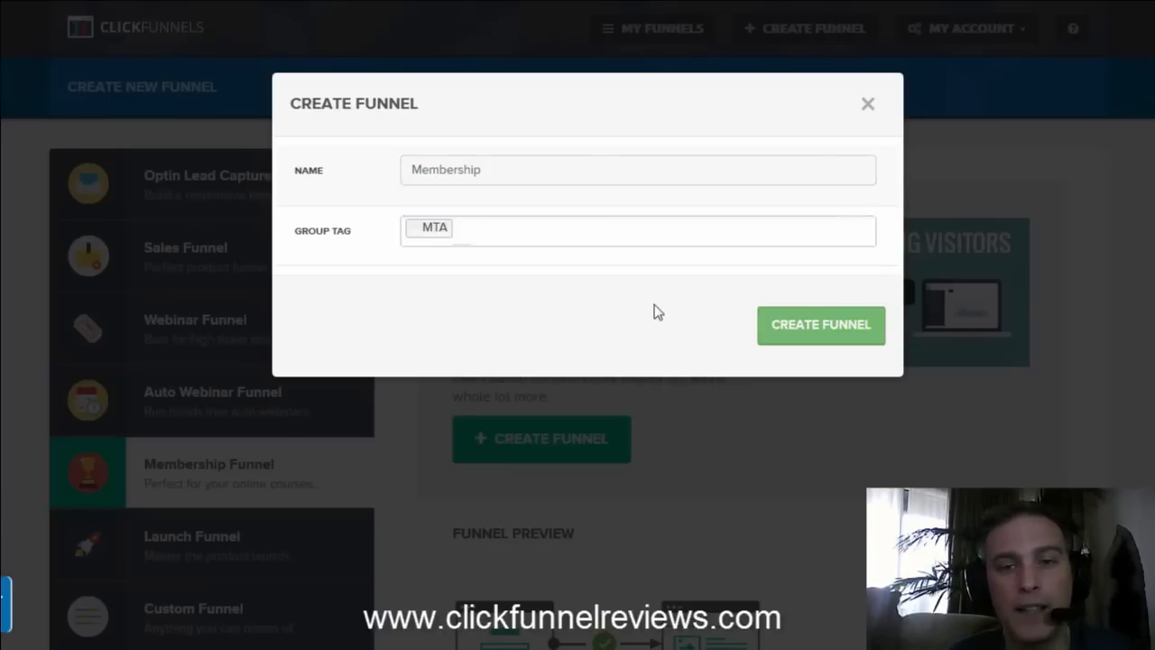
click(413, 229)
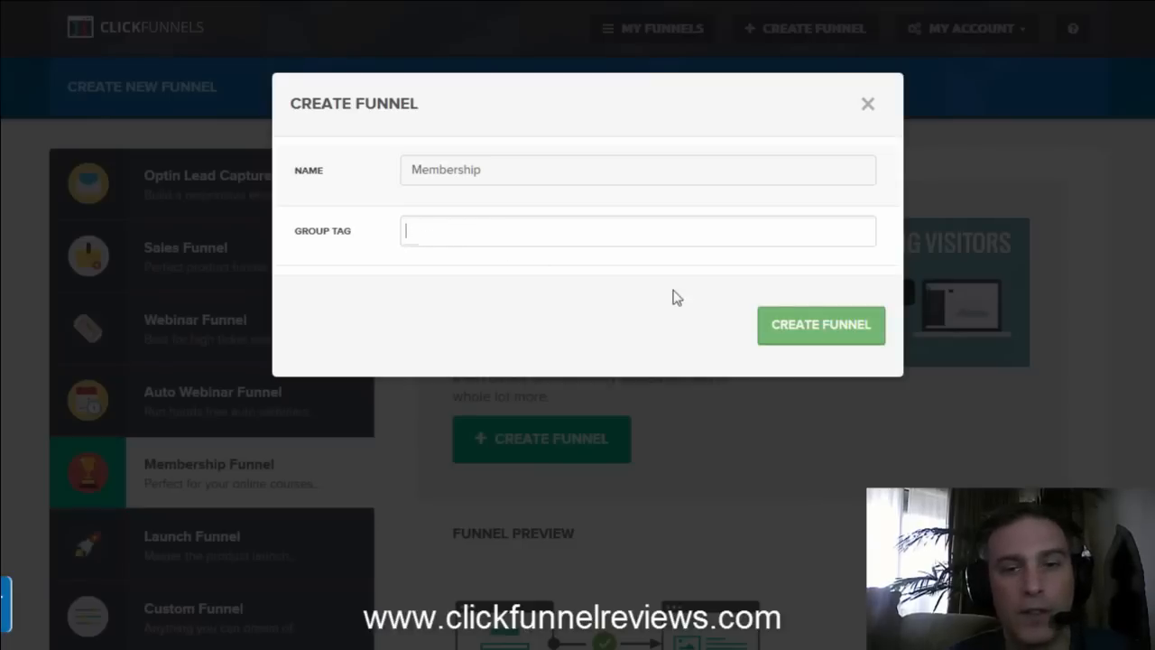
click(822, 327)
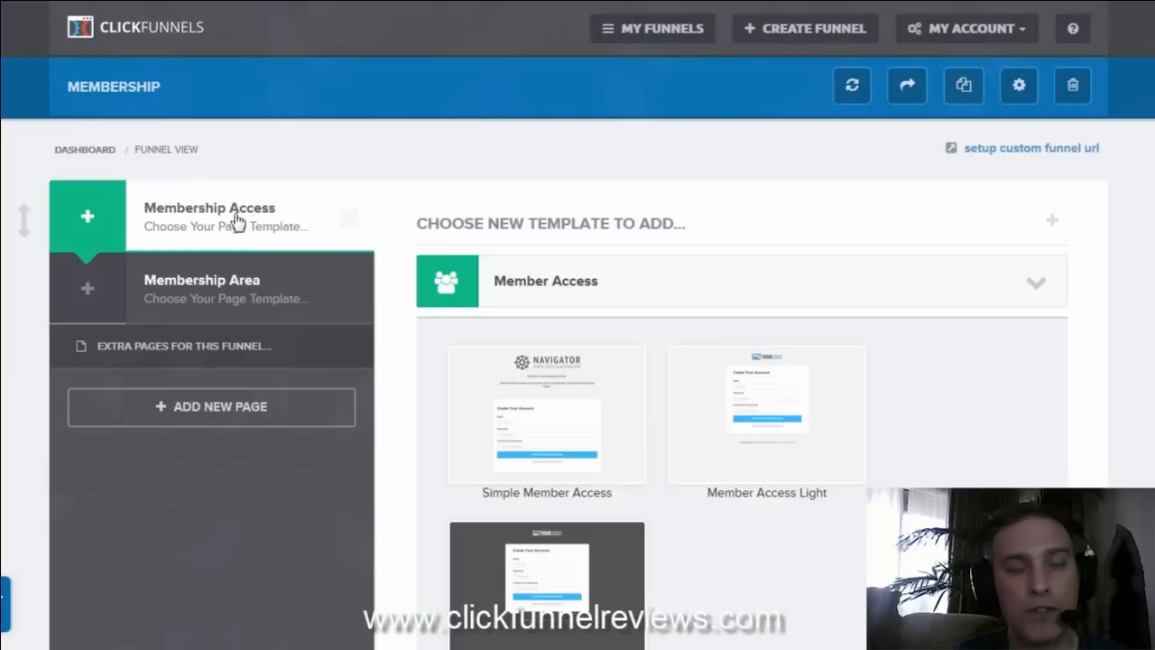
Add an extra page named Sales Page to the Membership funnel.
click(245, 301)
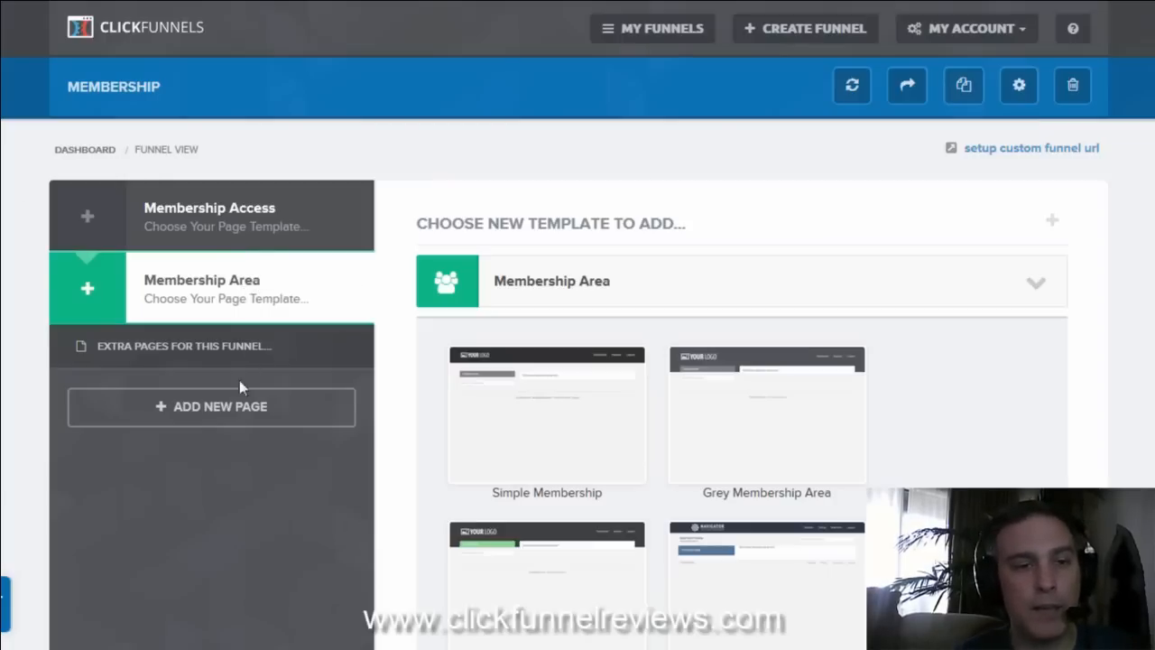
click(222, 417)
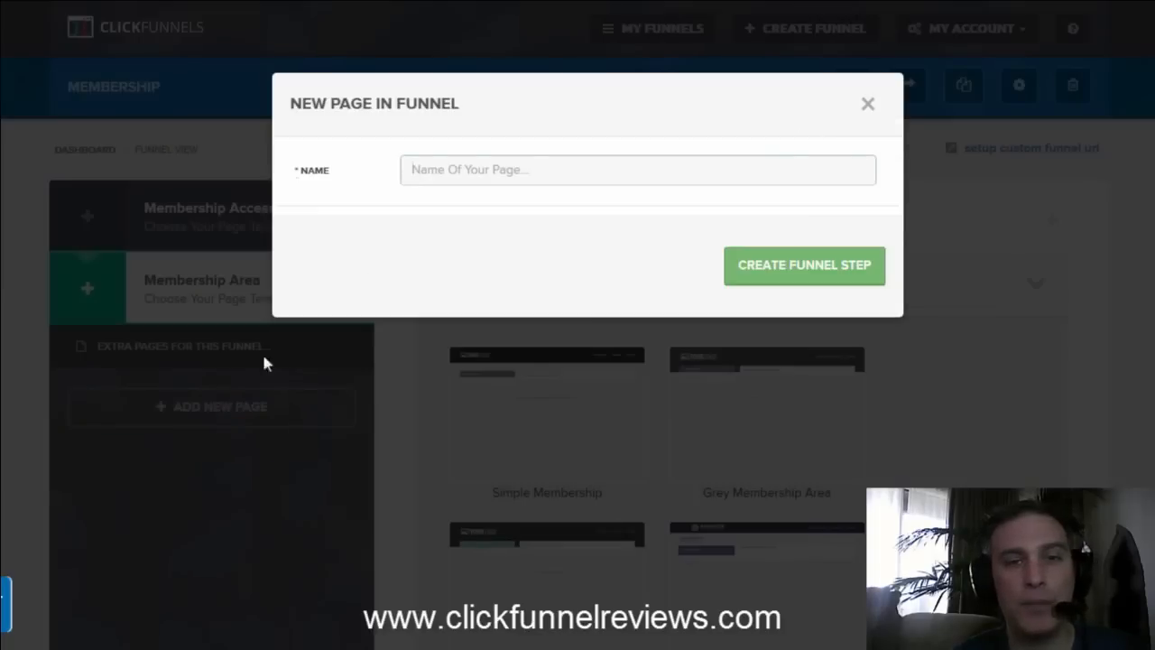
text(Sales)
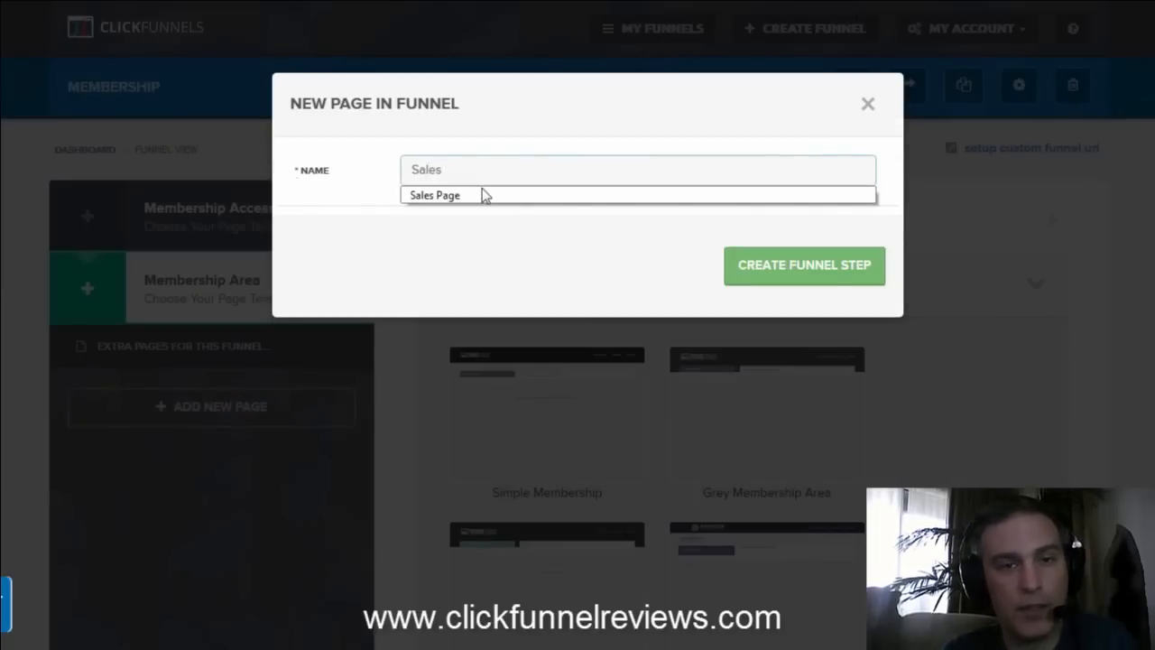
click(485, 195)
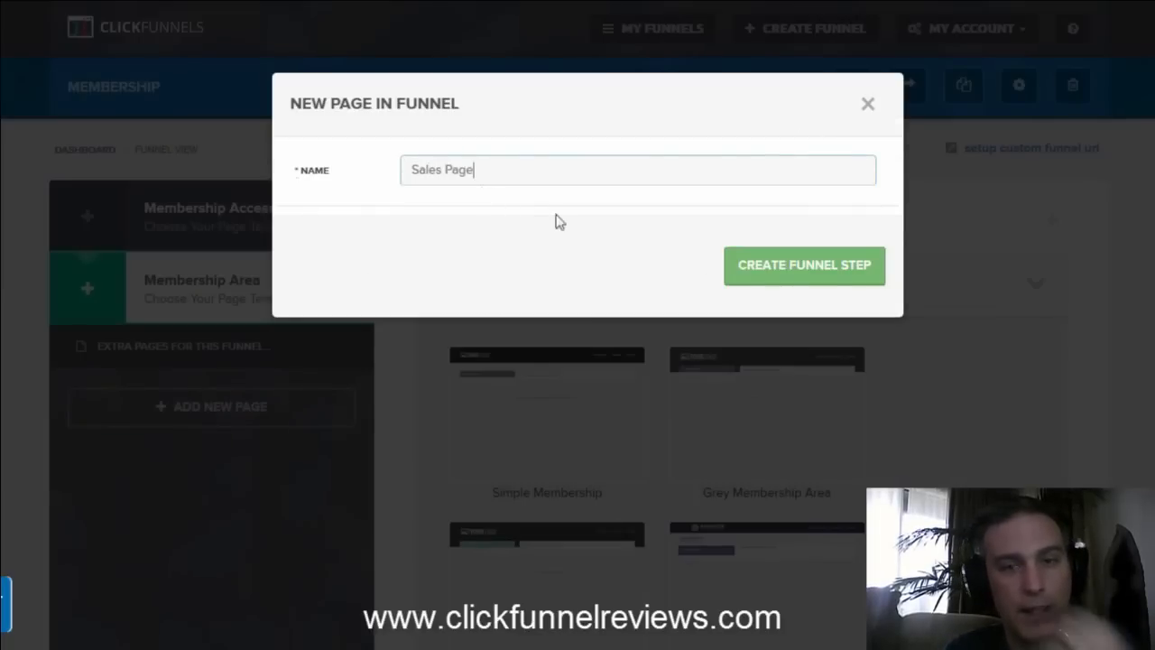
click(801, 282)
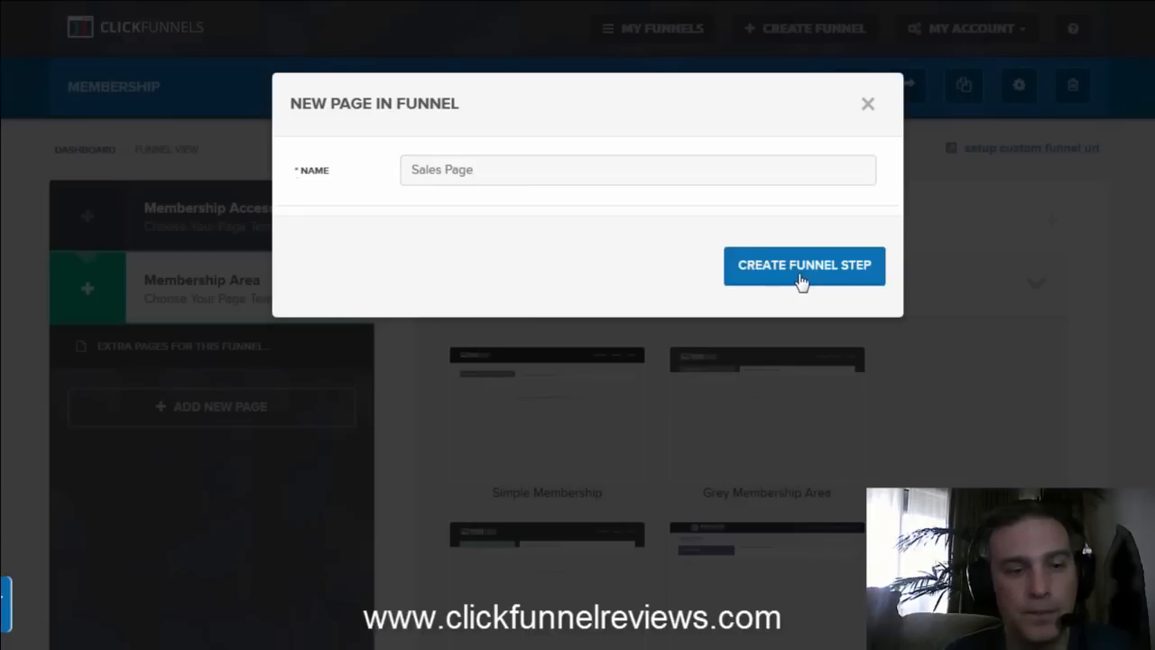
click(797, 269)
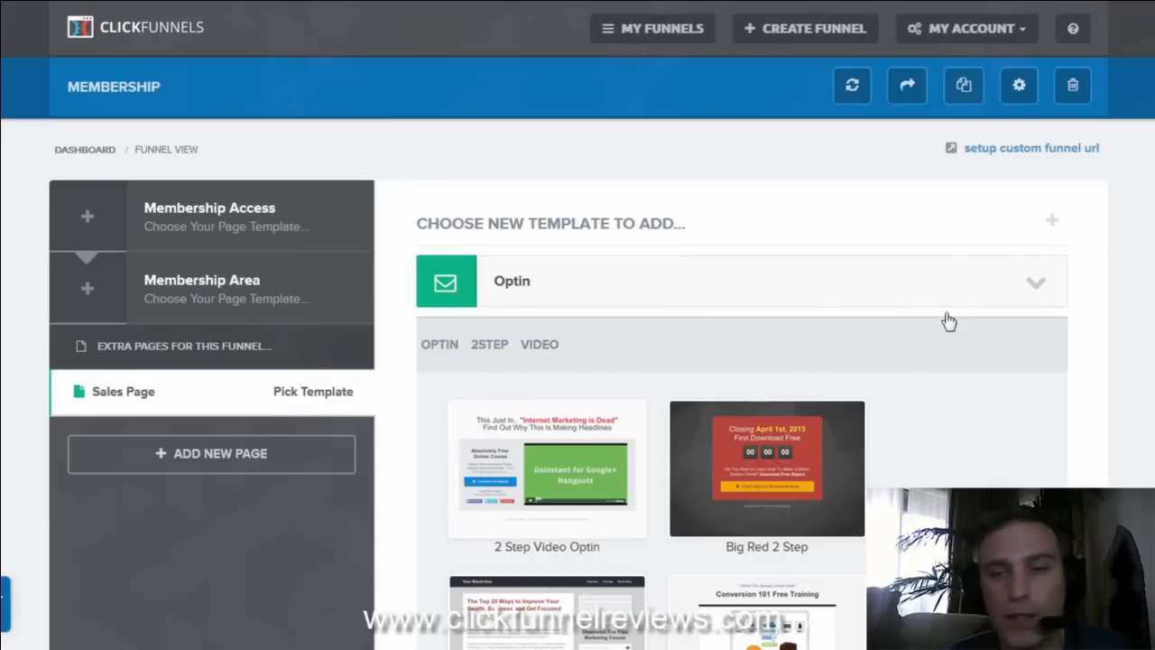
Look through the Optin templates for the Sales Page and change its template category to Sales Letter.
scroll(578, 325, down, 3)
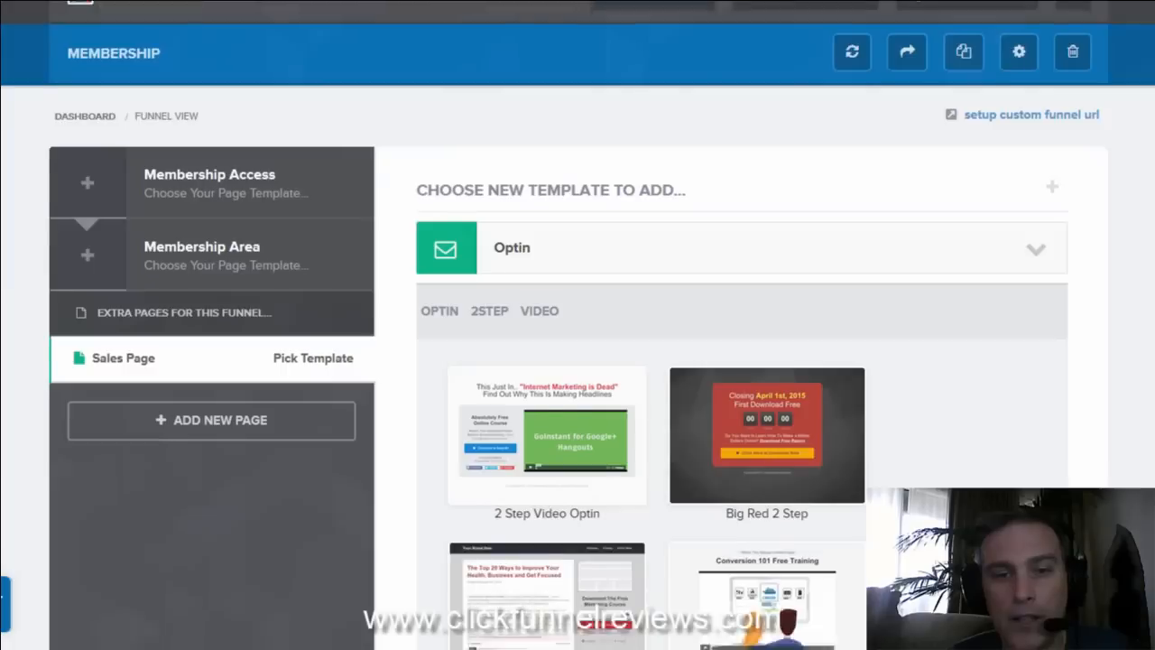
scroll(577, 325, down, 7)
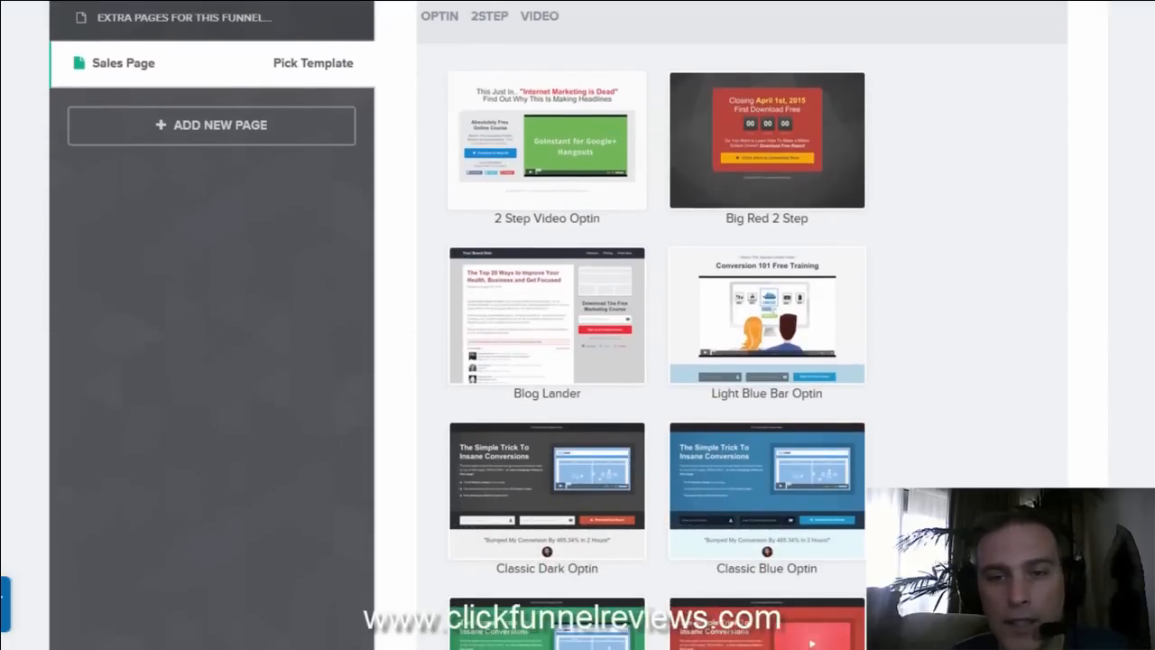
scroll(1065, 227, down, 2)
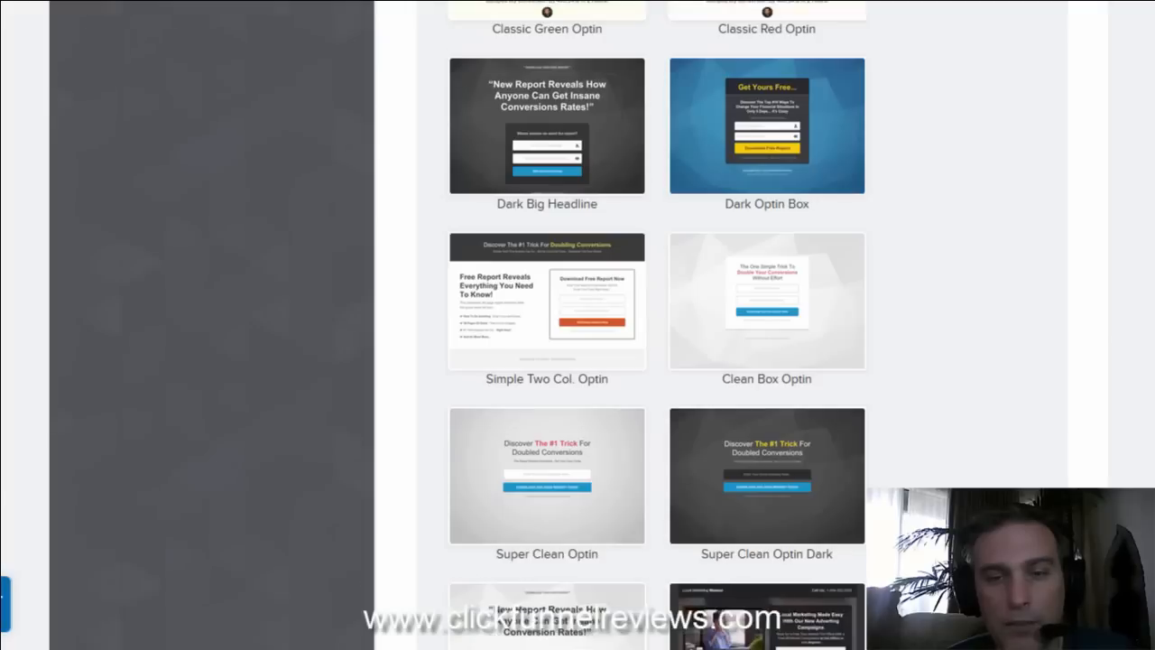
scroll(1065, 228, up, 12)
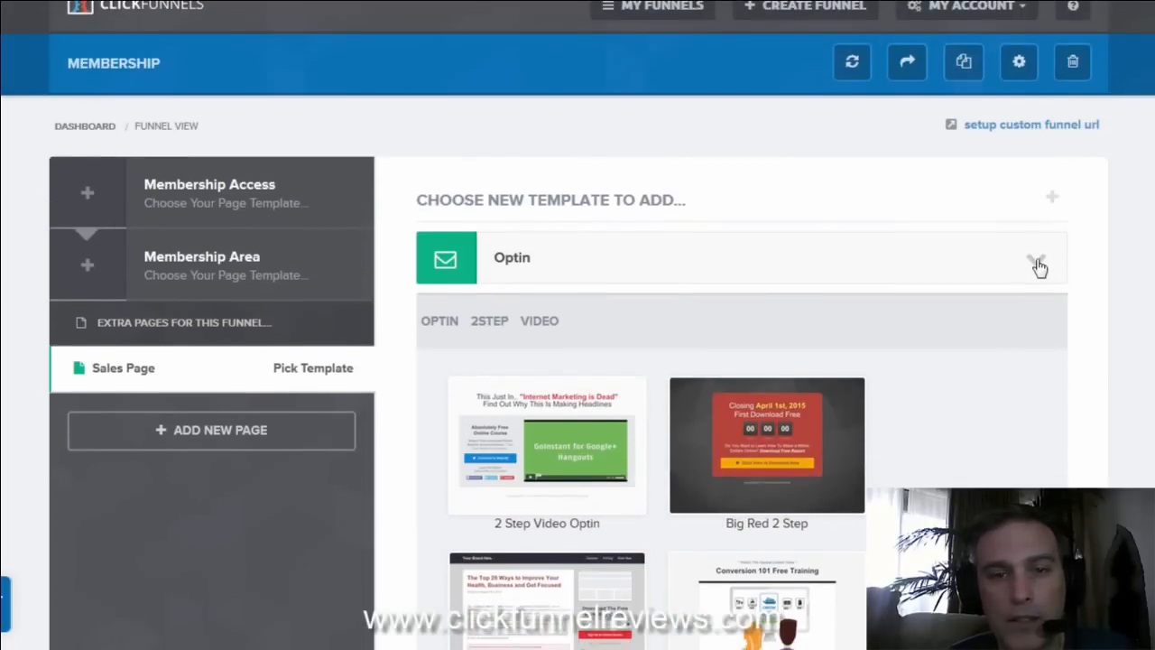
click(1038, 263)
drag(1062, 380, 1062, 498)
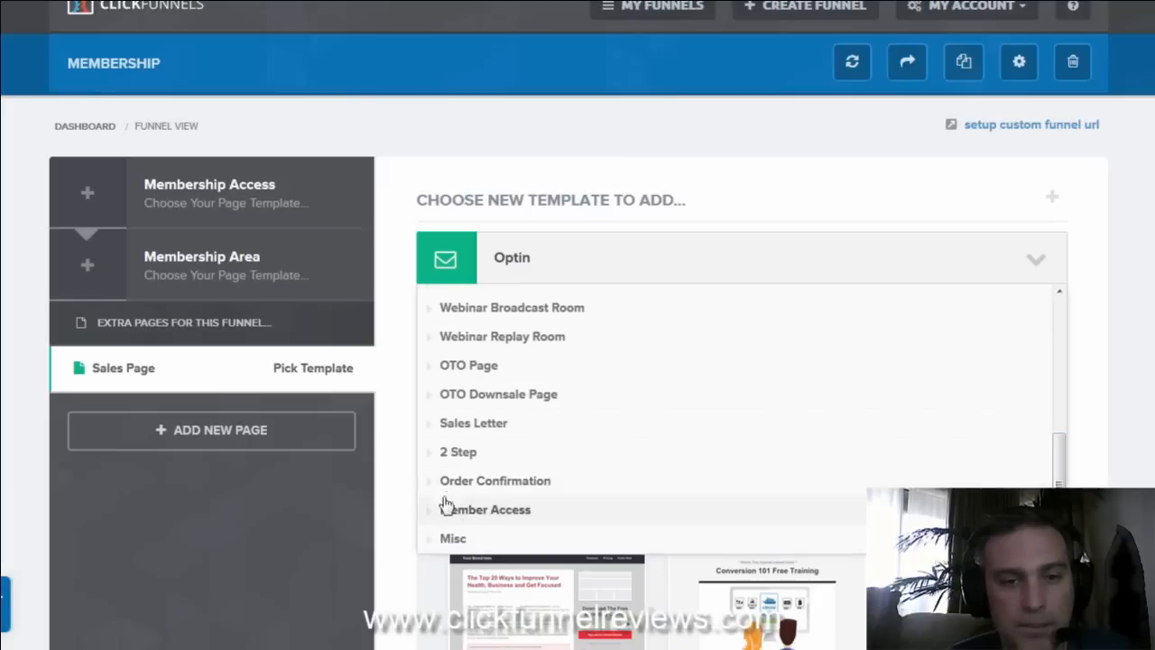
click(473, 424)
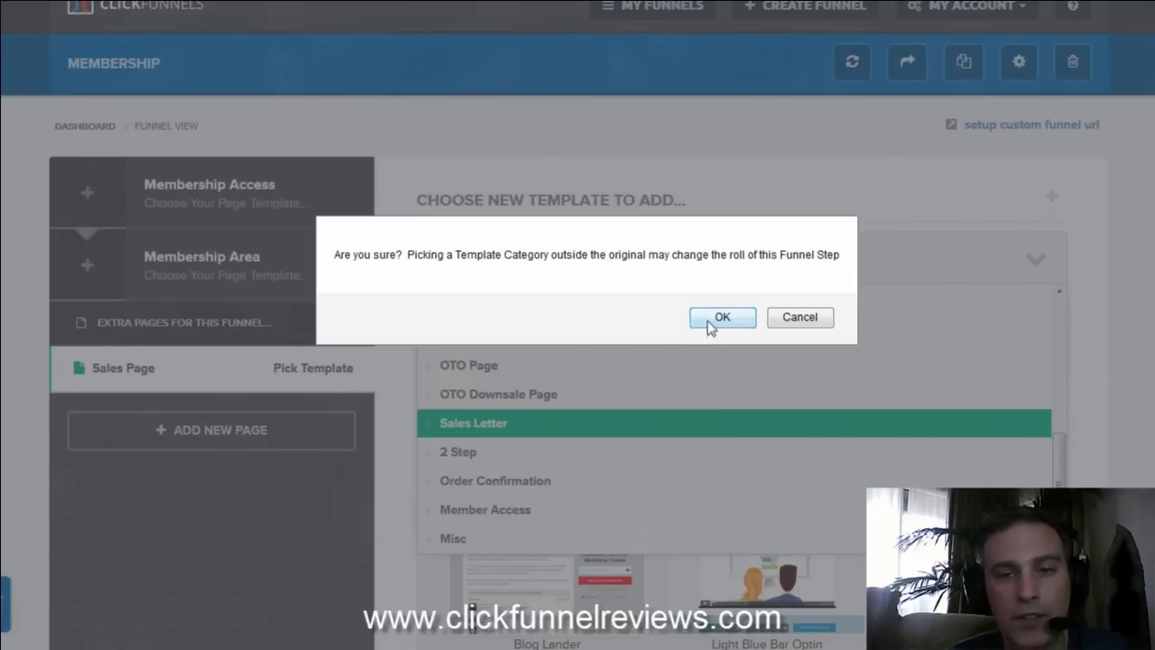
click(712, 320)
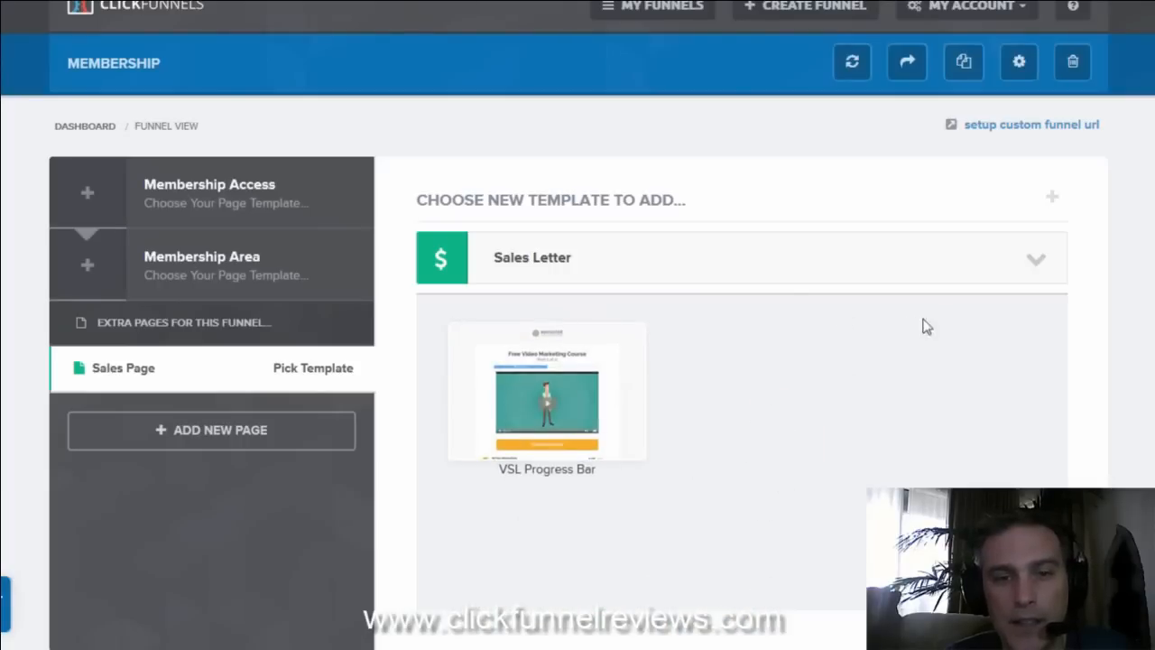
Set the Sales Page's template category to Sales and accept the category change.
click(1043, 262)
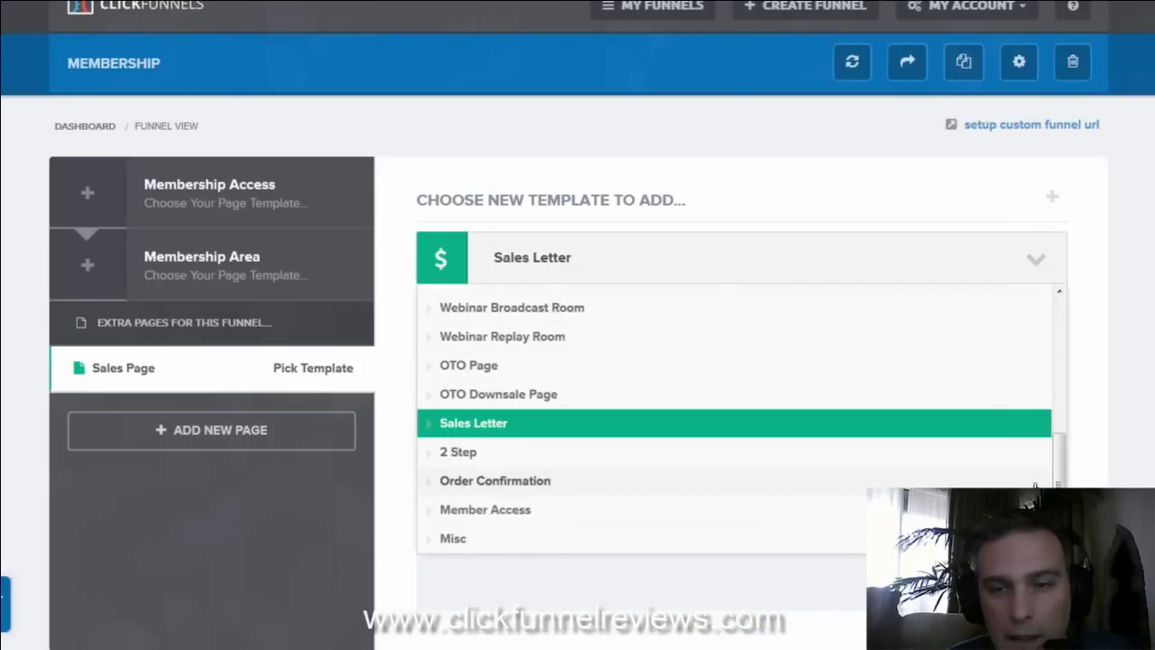
drag(1060, 478, 1063, 385)
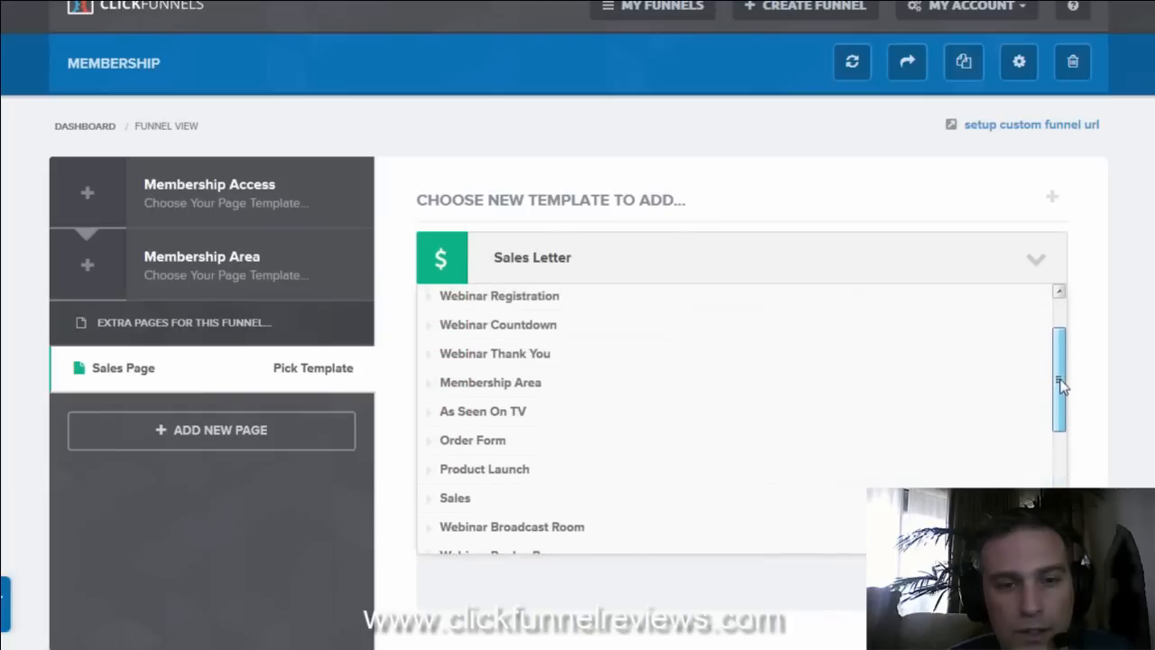
click(713, 502)
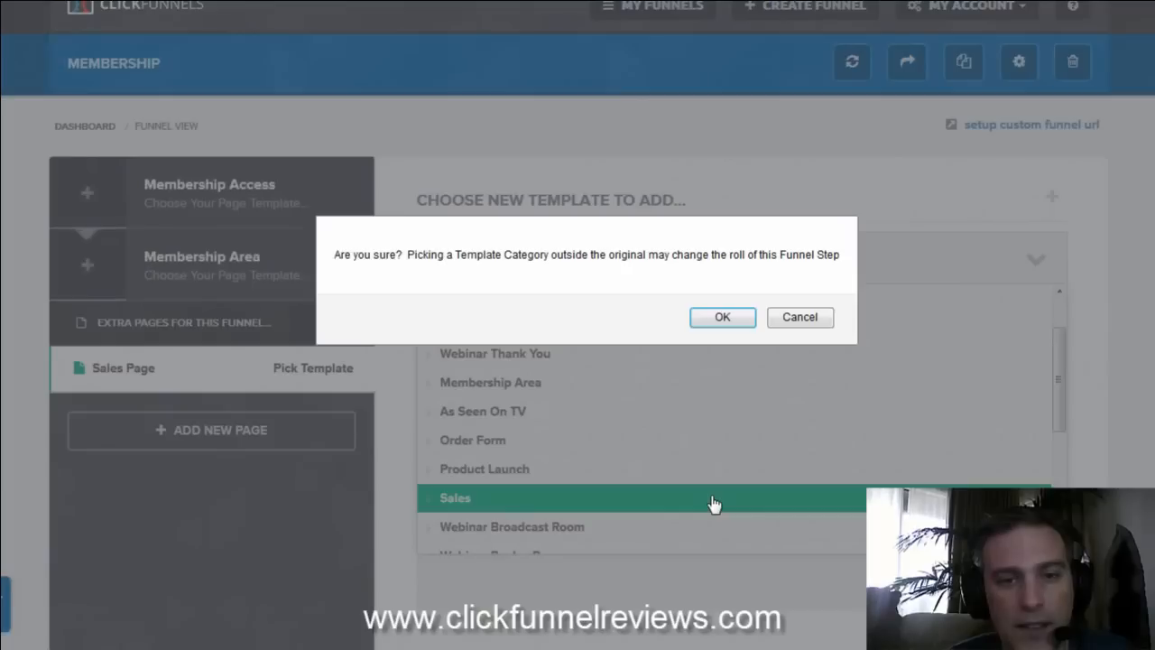
click(721, 318)
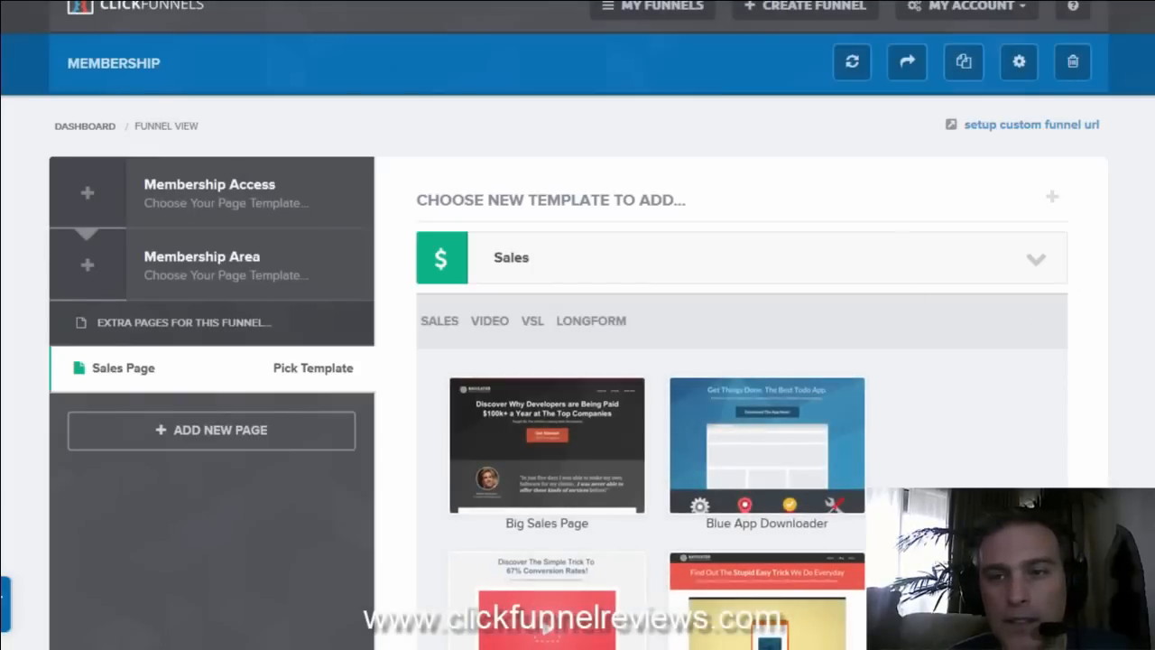
Look through the Sales templates and apply the Ology Sales template to the Sales Page.
scroll(742, 406, down, 5)
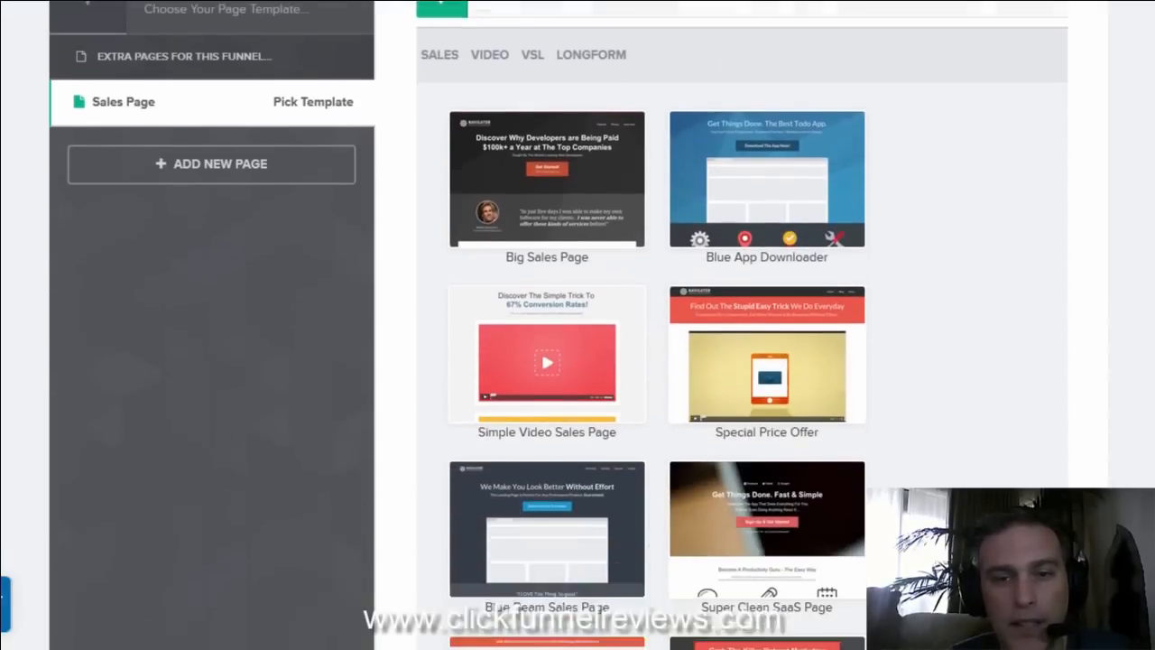
scroll(657, 325, down, 13)
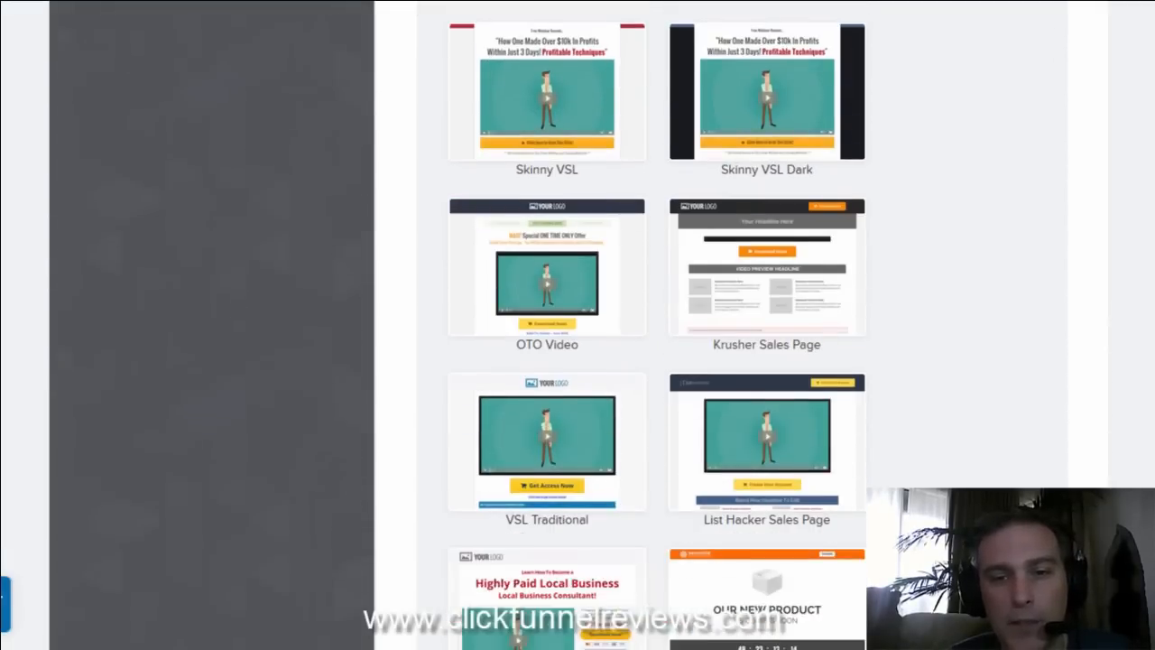
scroll(657, 325, down, 6)
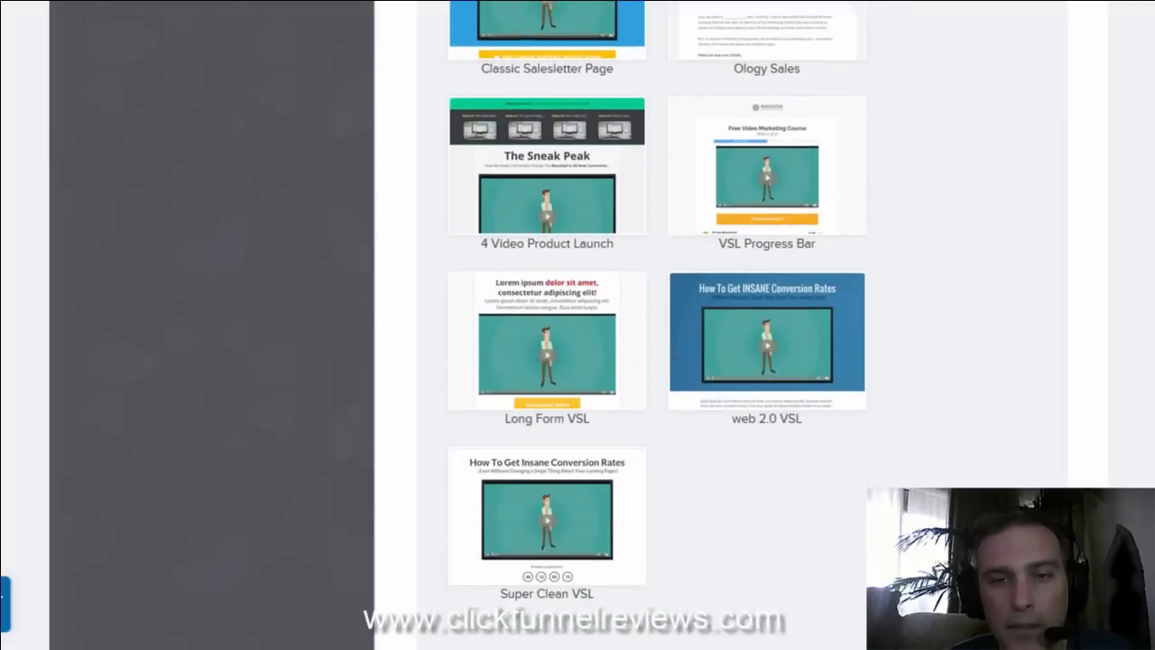
scroll(657, 325, up, 2)
scroll(657, 325, up, 3)
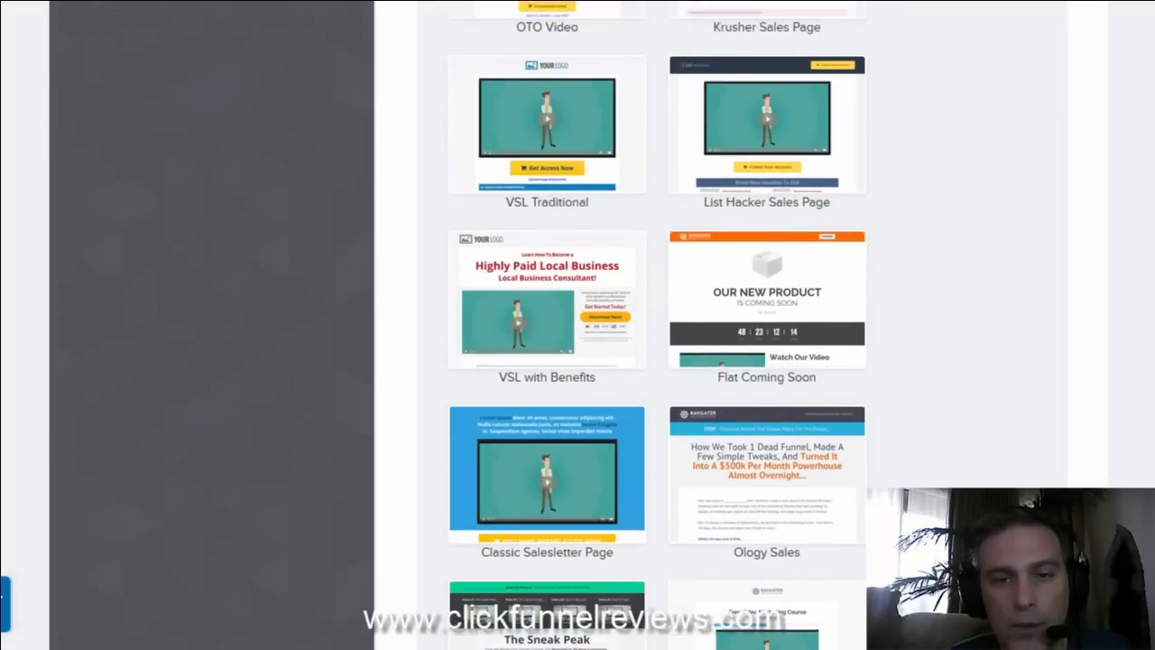
scroll(657, 325, up, 9)
scroll(657, 325, down, 6)
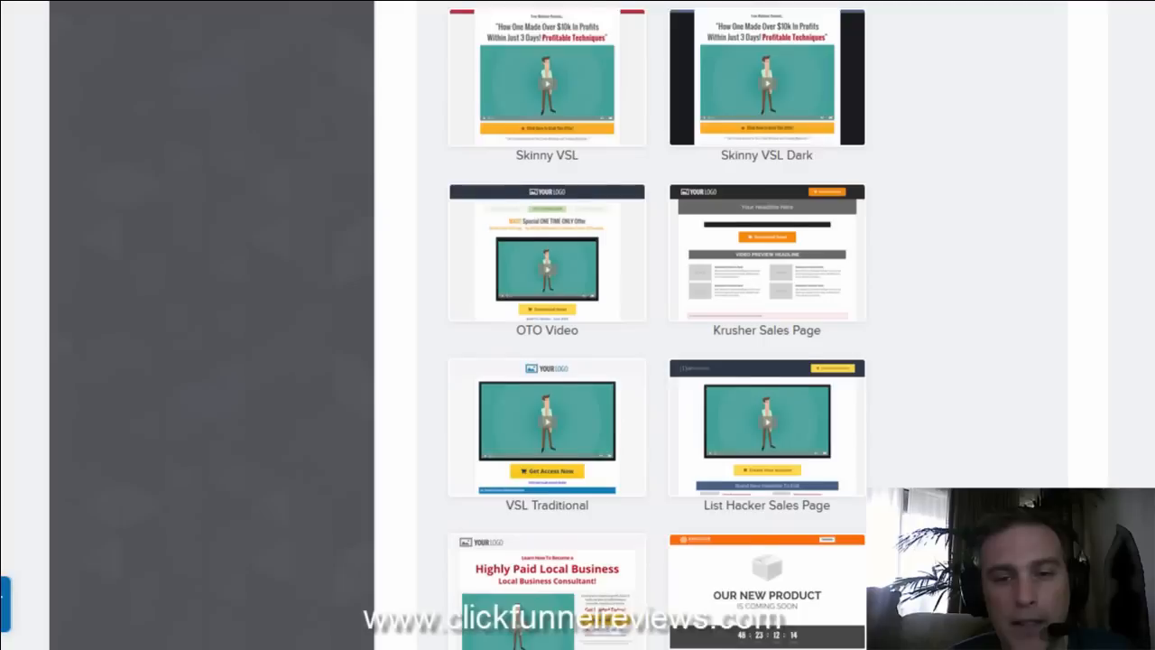
scroll(877, 475, down, 4)
mouse_move(773, 437)
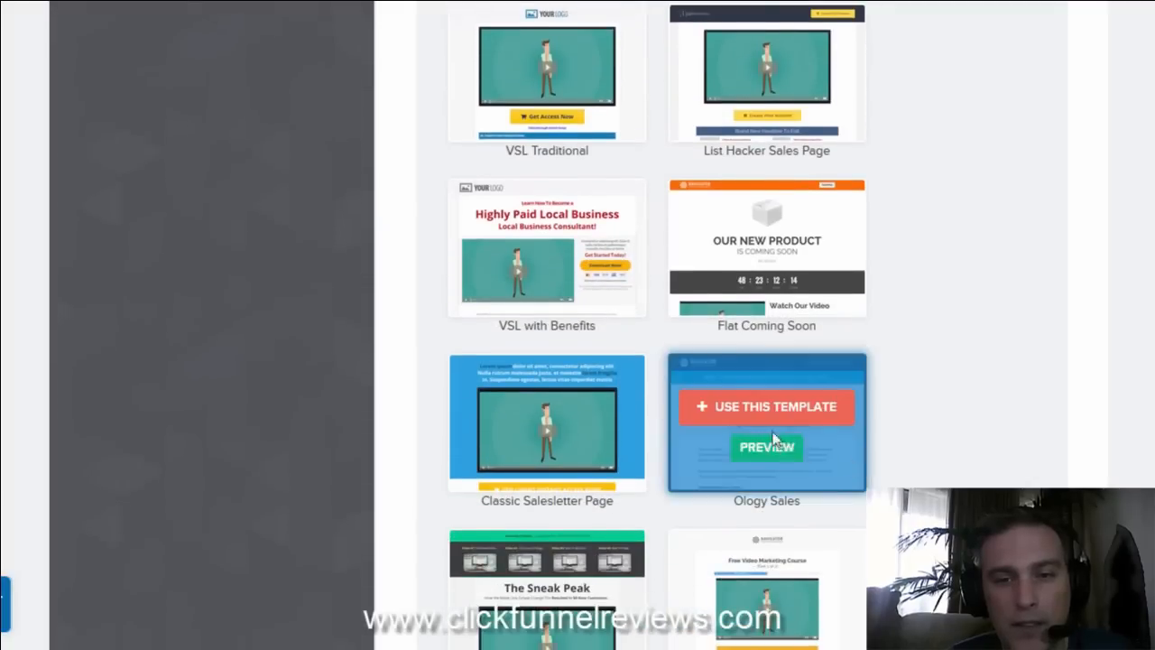
click(769, 411)
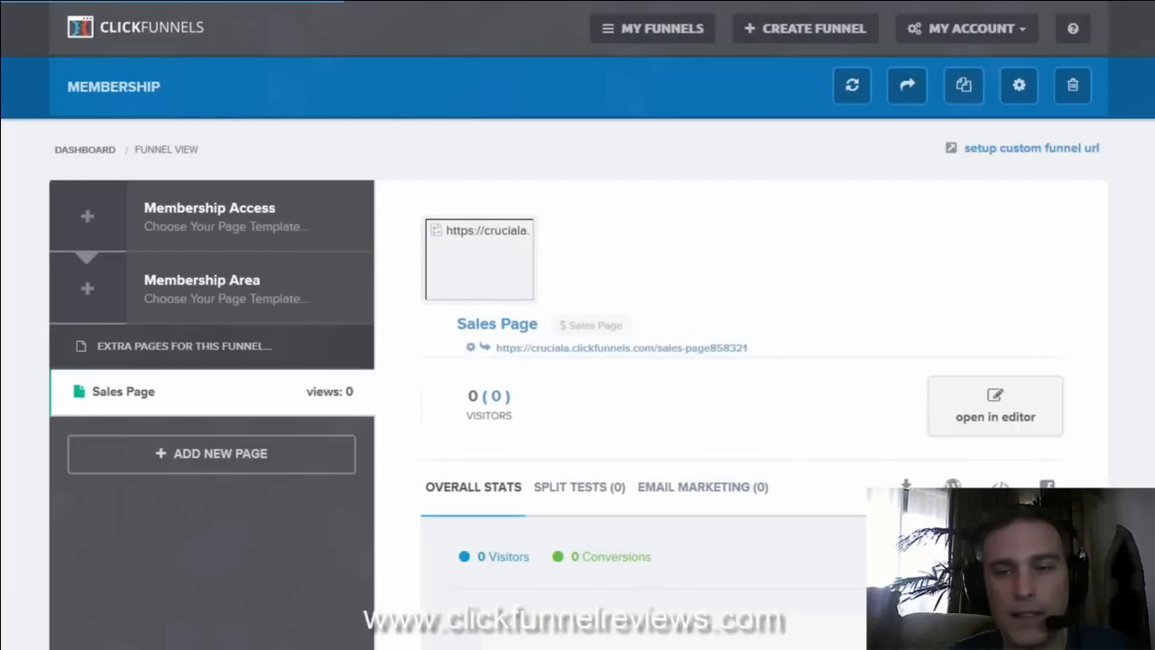
Add the Sales Page to the funnel steps and move it above Membership Access, accepting the funnel stats reset.
scroll(752, 353, down, 2)
scroll(752, 354, up, 1)
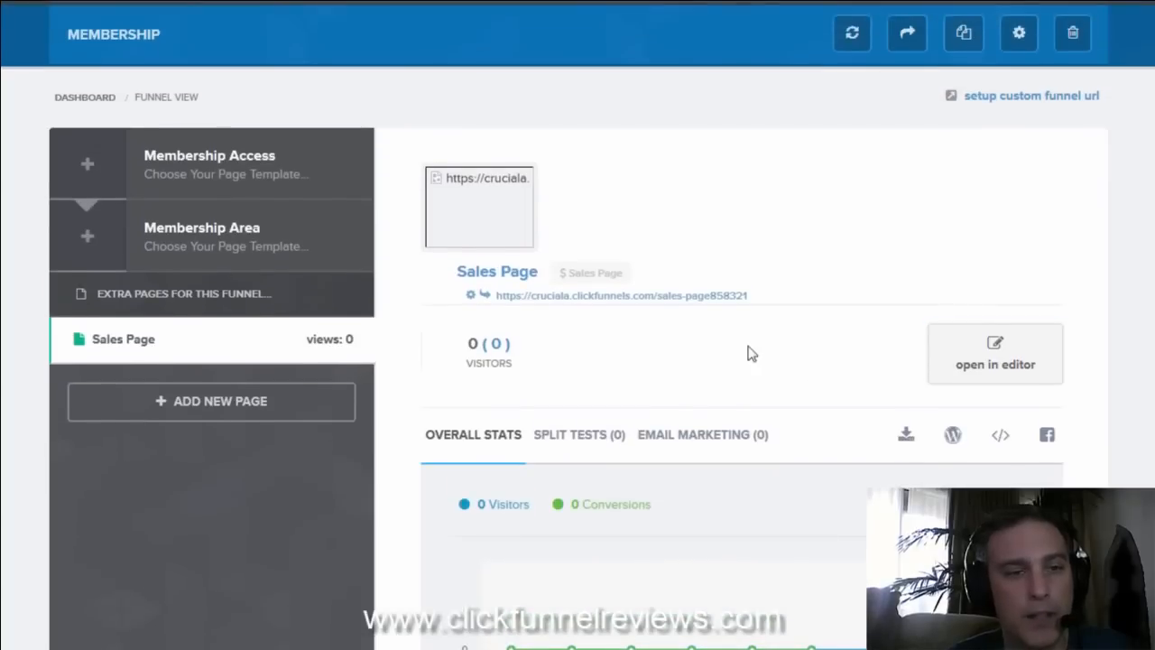
scroll(527, 536, down, 4)
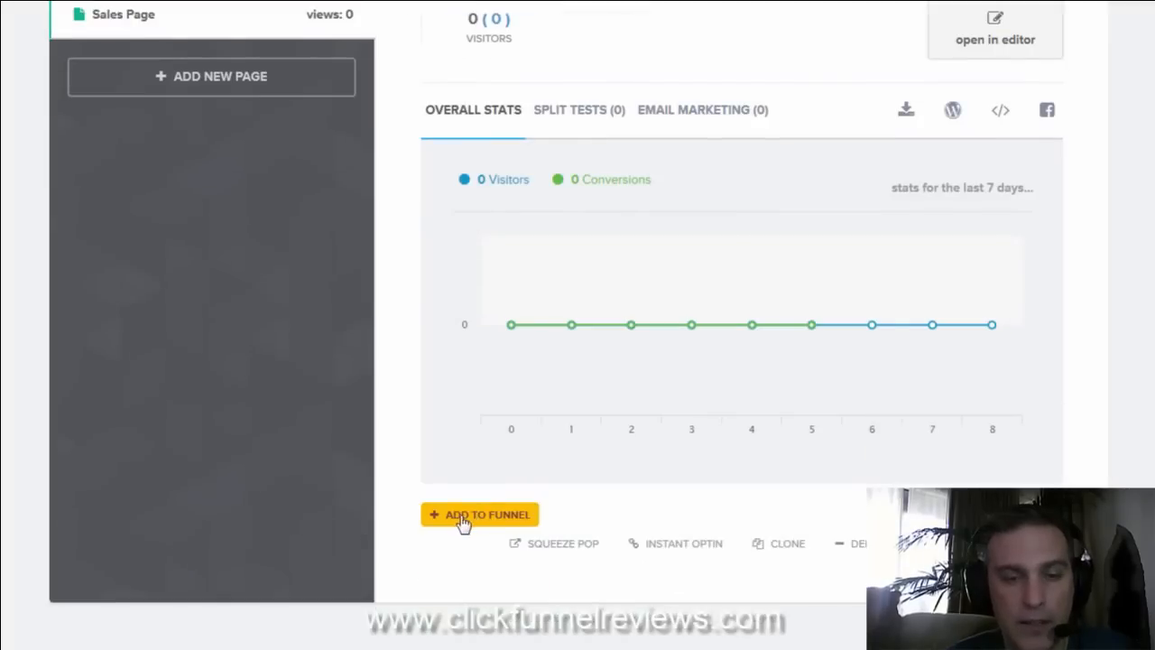
click(459, 520)
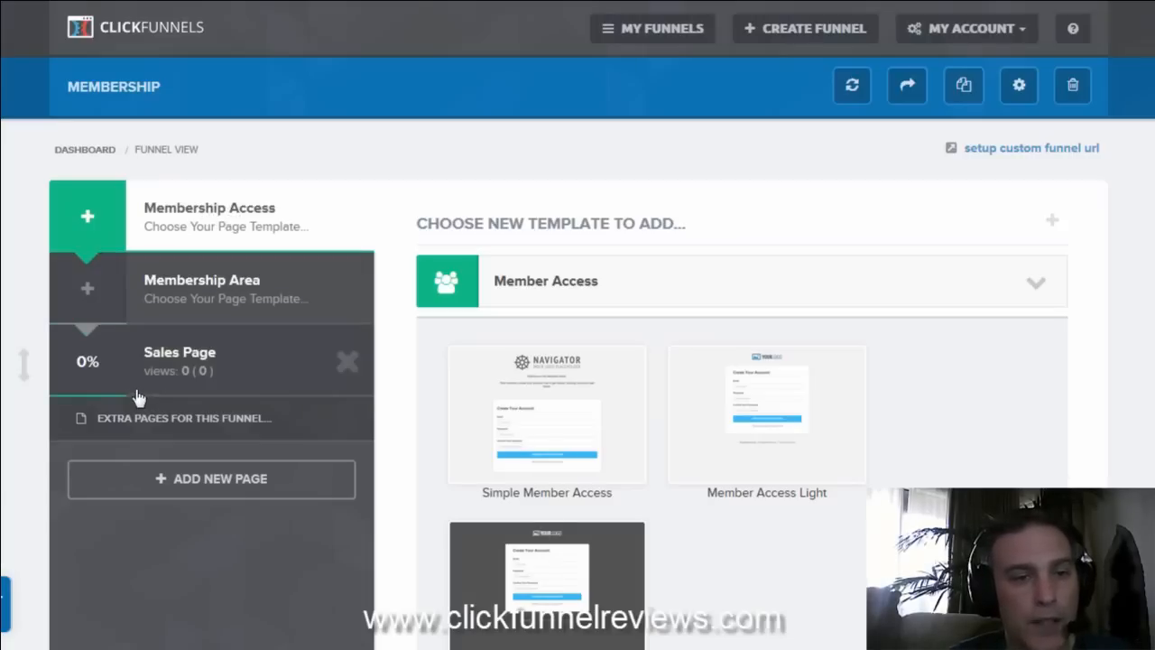
drag(29, 365, 34, 208)
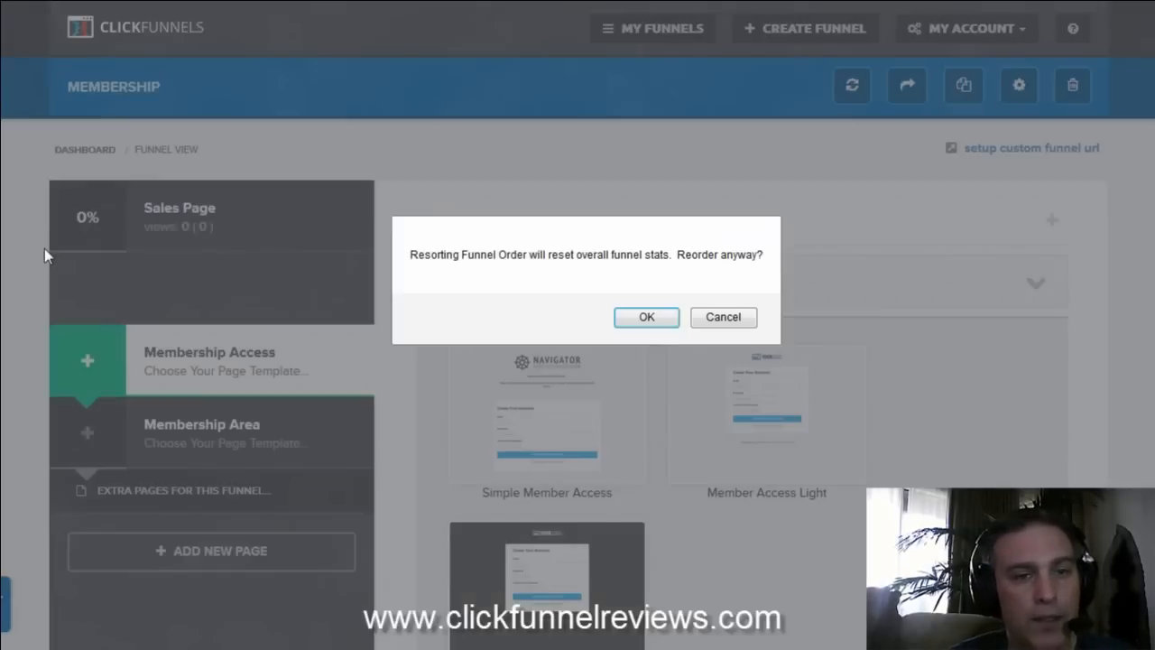
click(647, 317)
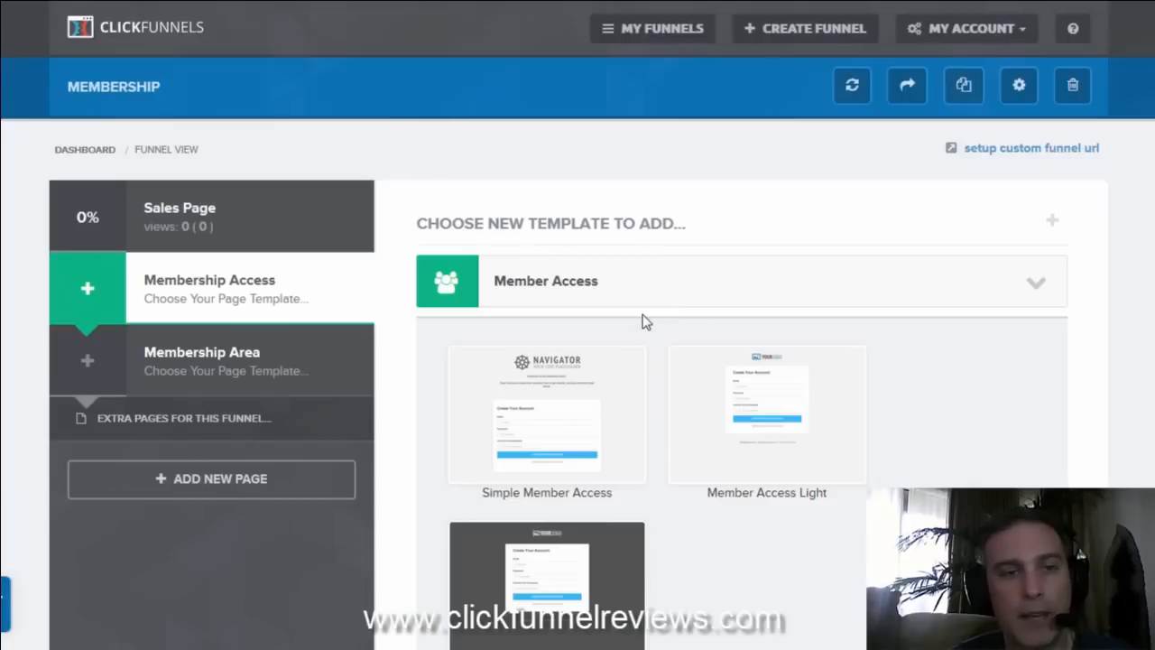
Open the Sales Page in the editor and examine its sales letter from the headline through to the order section.
double_click(257, 223)
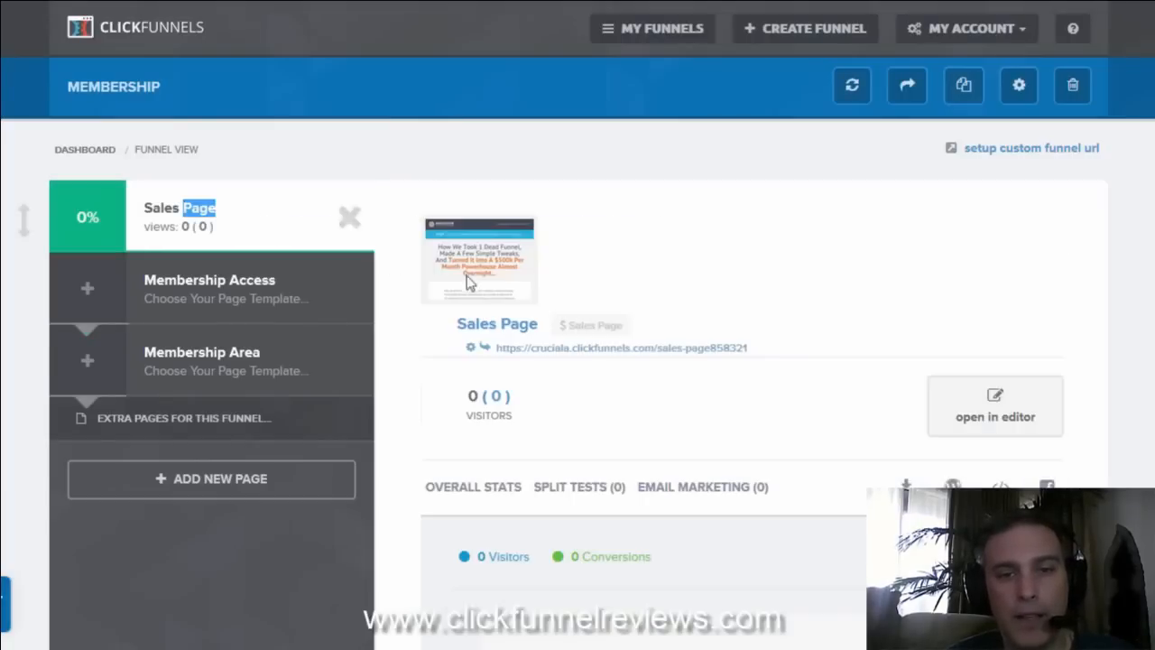
click(986, 408)
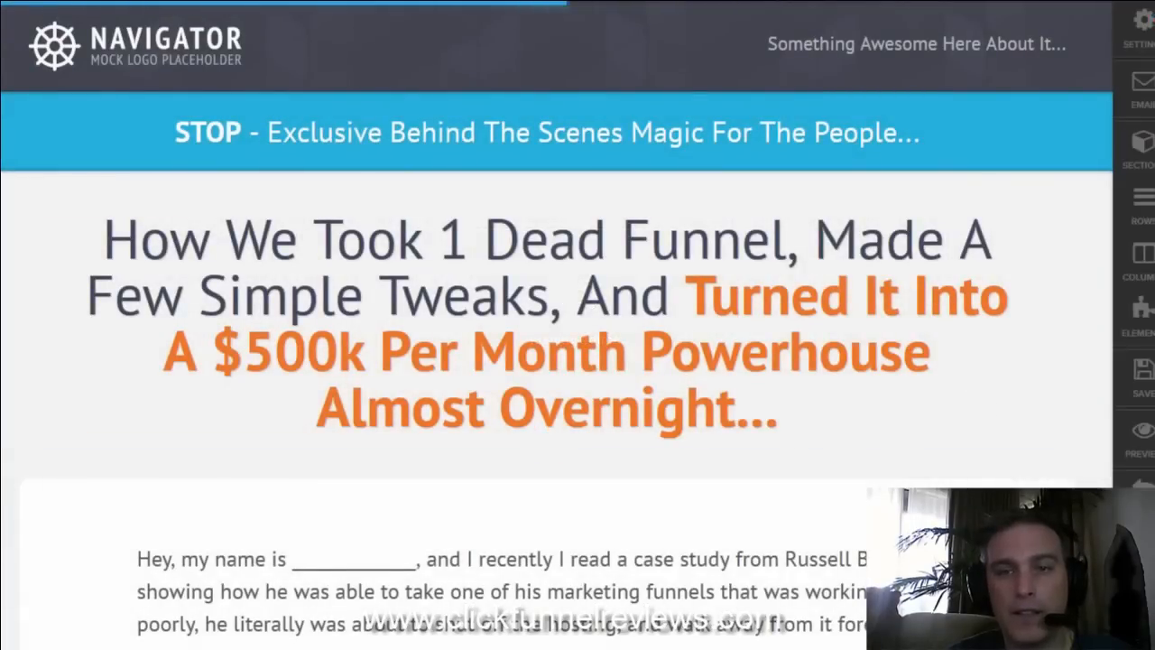
scroll(557, 325, down, 5)
scroll(547, 325, down, 20)
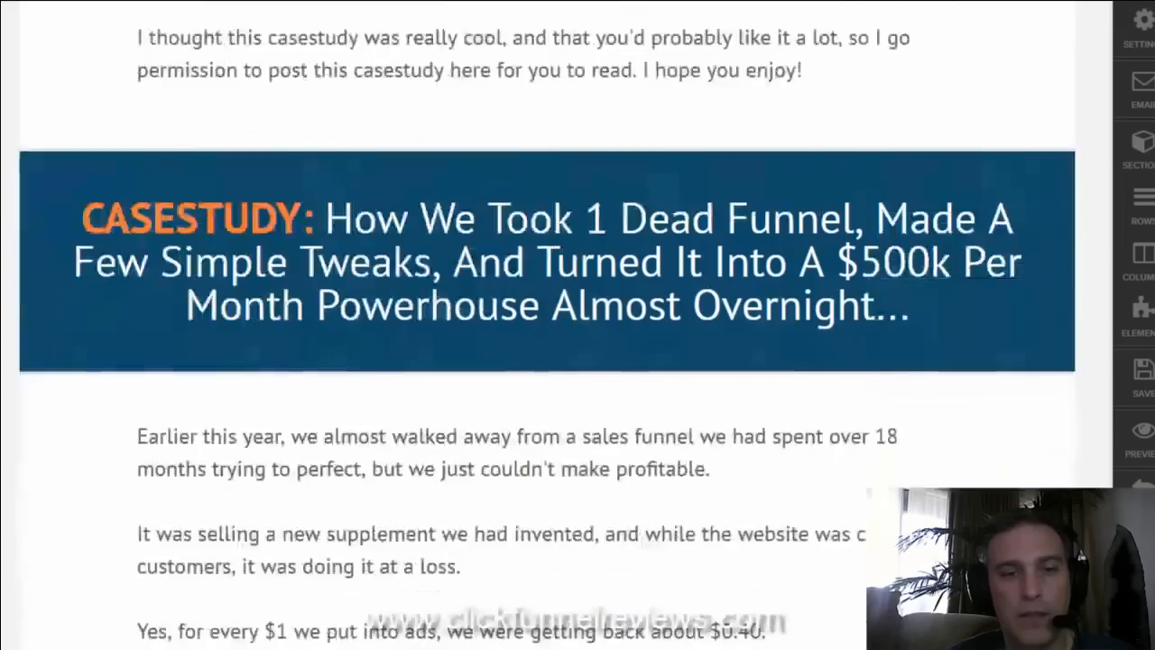
scroll(547, 325, down, 20)
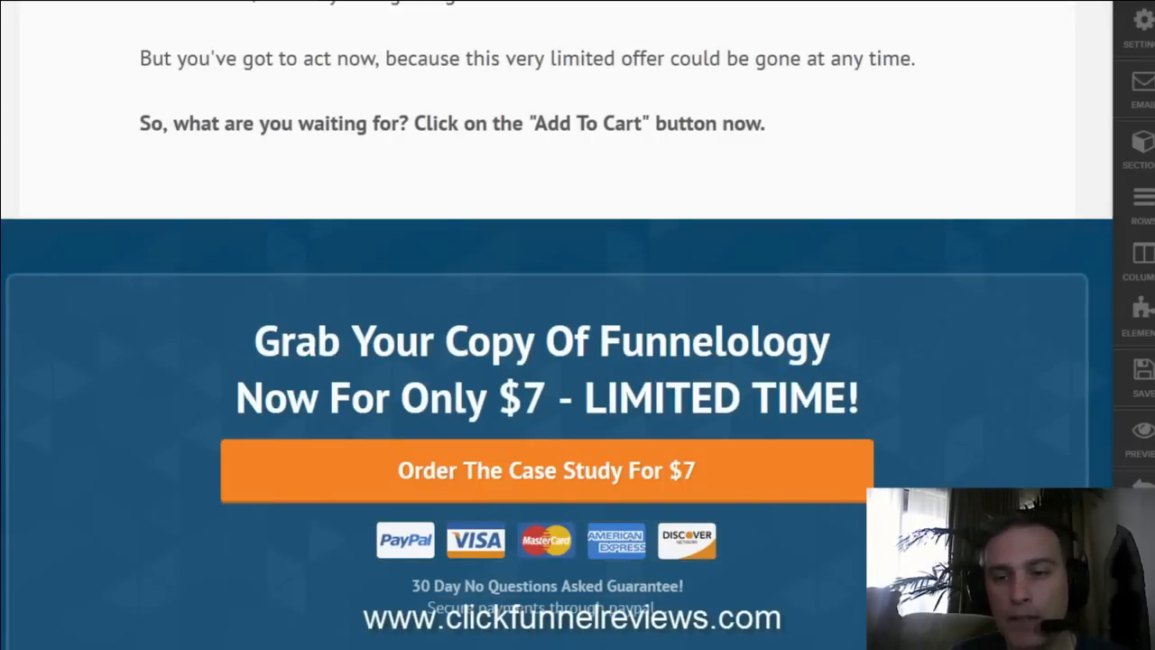
scroll(839, 590, up, 10)
scroll(559, 325, up, 10)
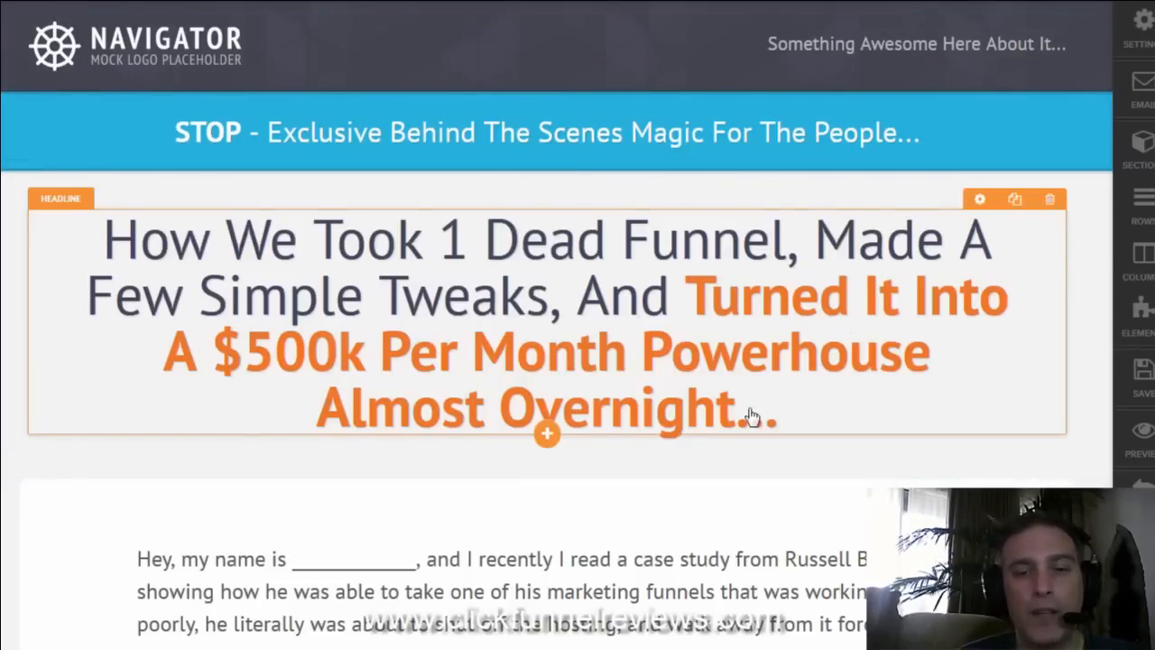
scroll(557, 325, down, 20)
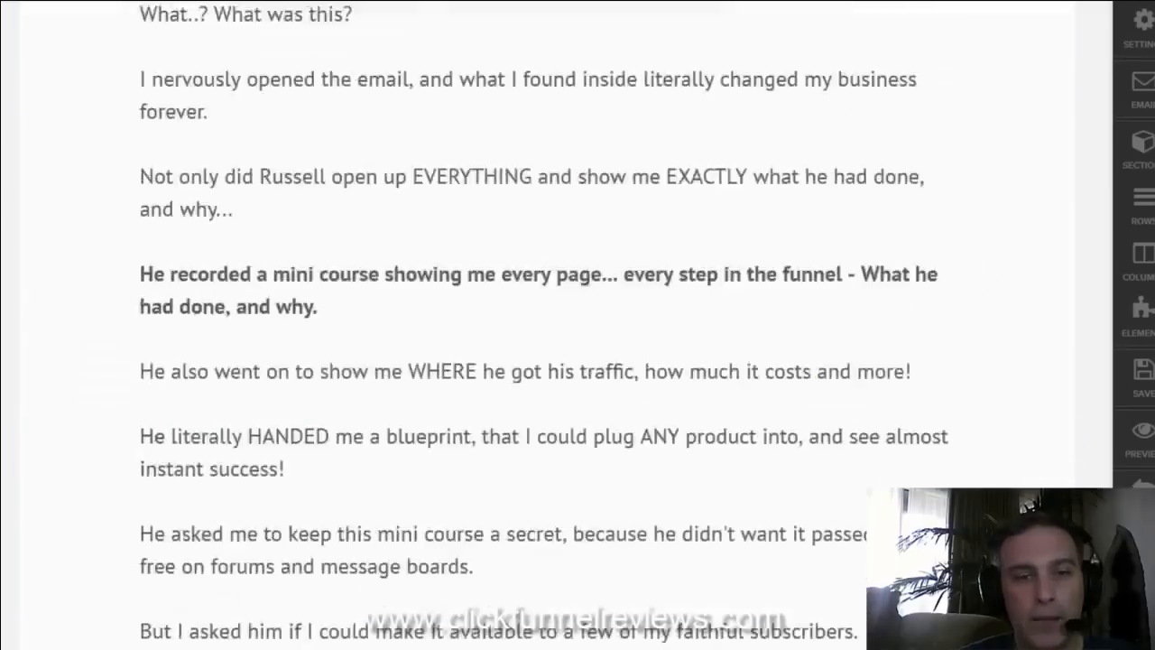
scroll(557, 325, down, 10)
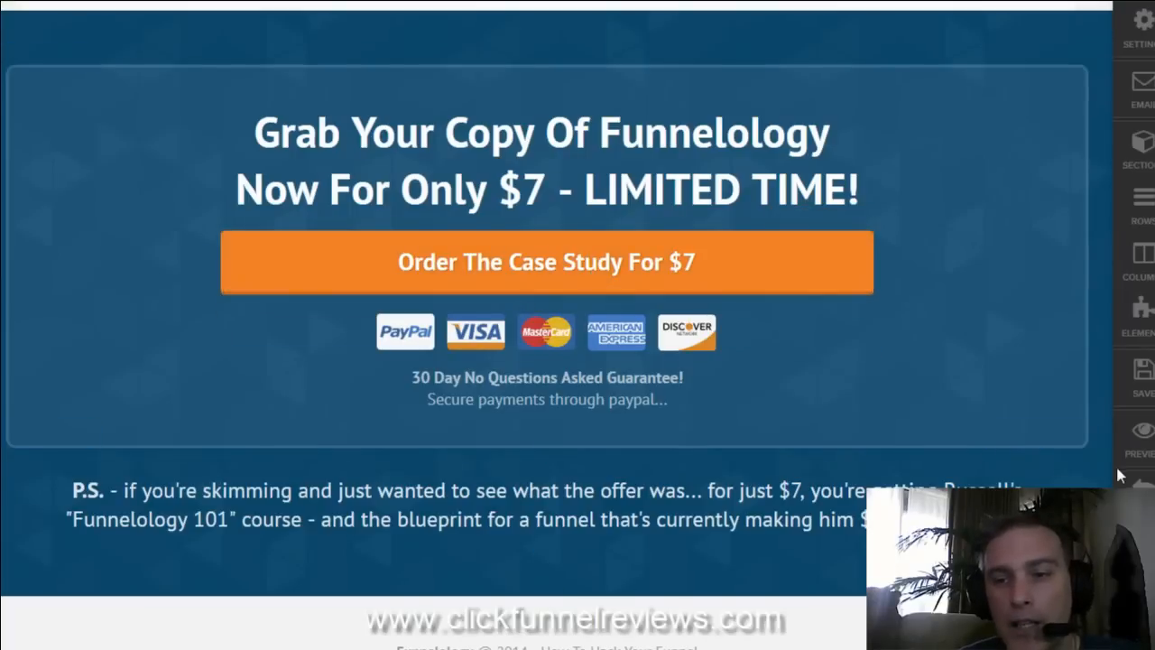
scroll(557, 325, up, 20)
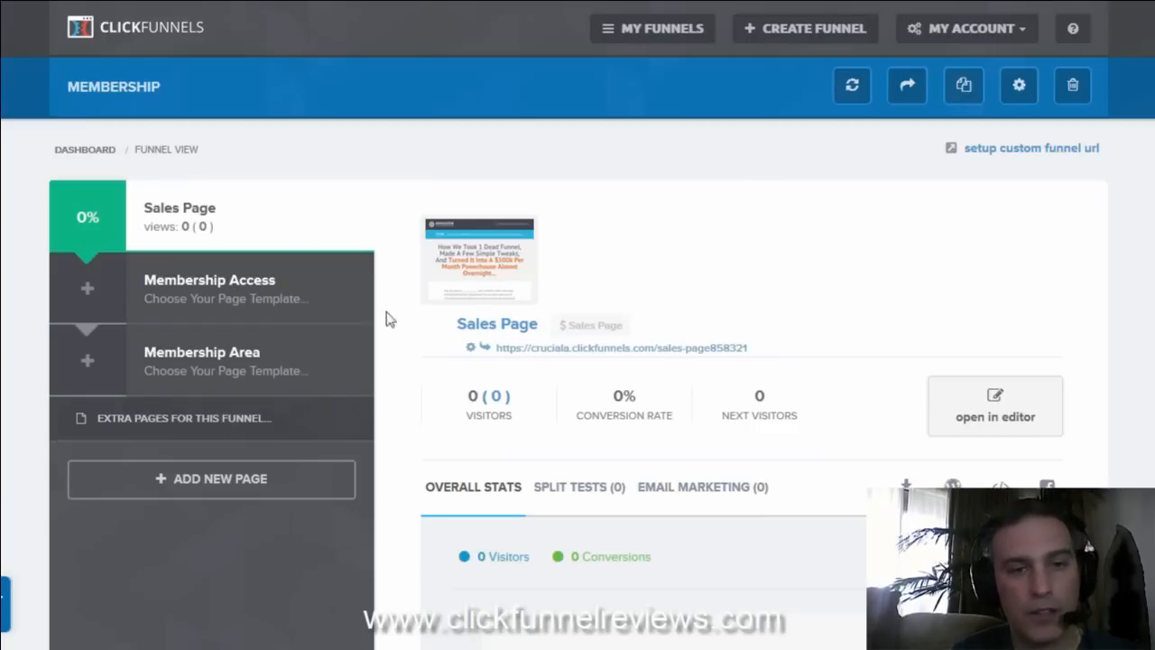
Add an extra page named Payment Page to the Membership funnel.
click(228, 487)
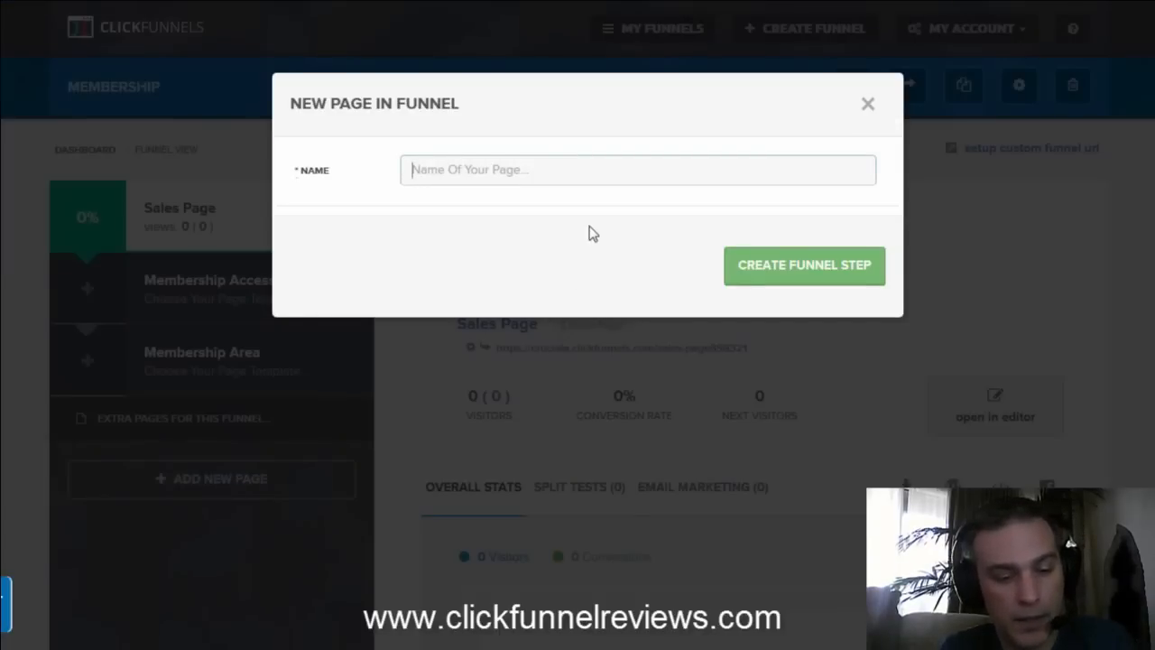
text(Payment)
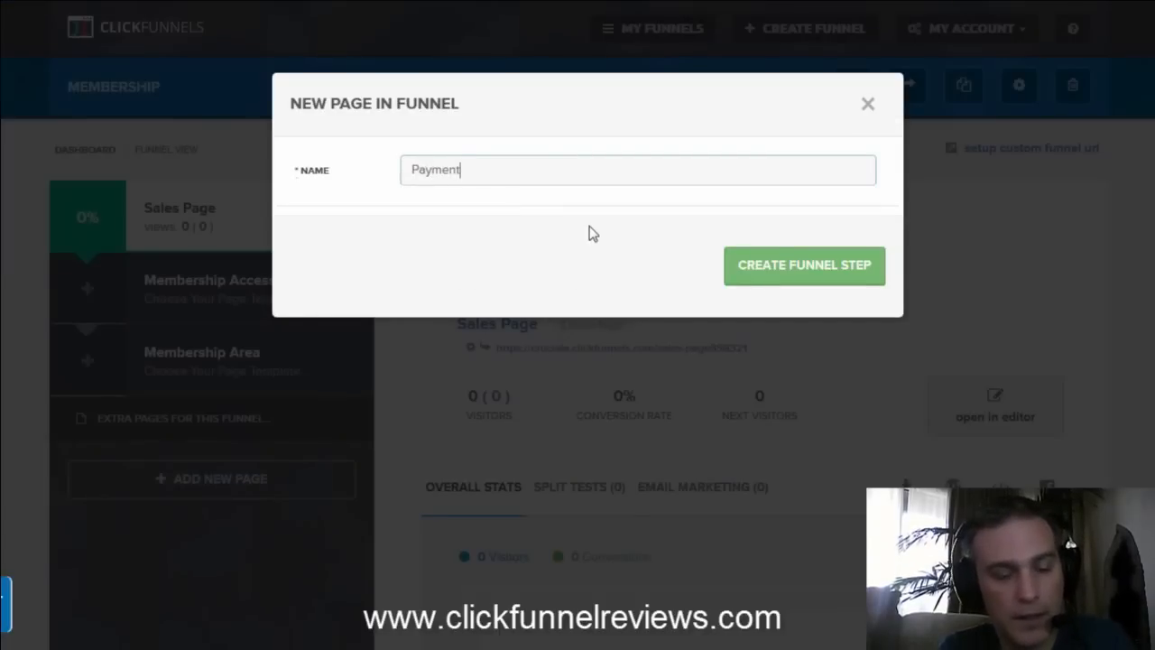
text( Page)
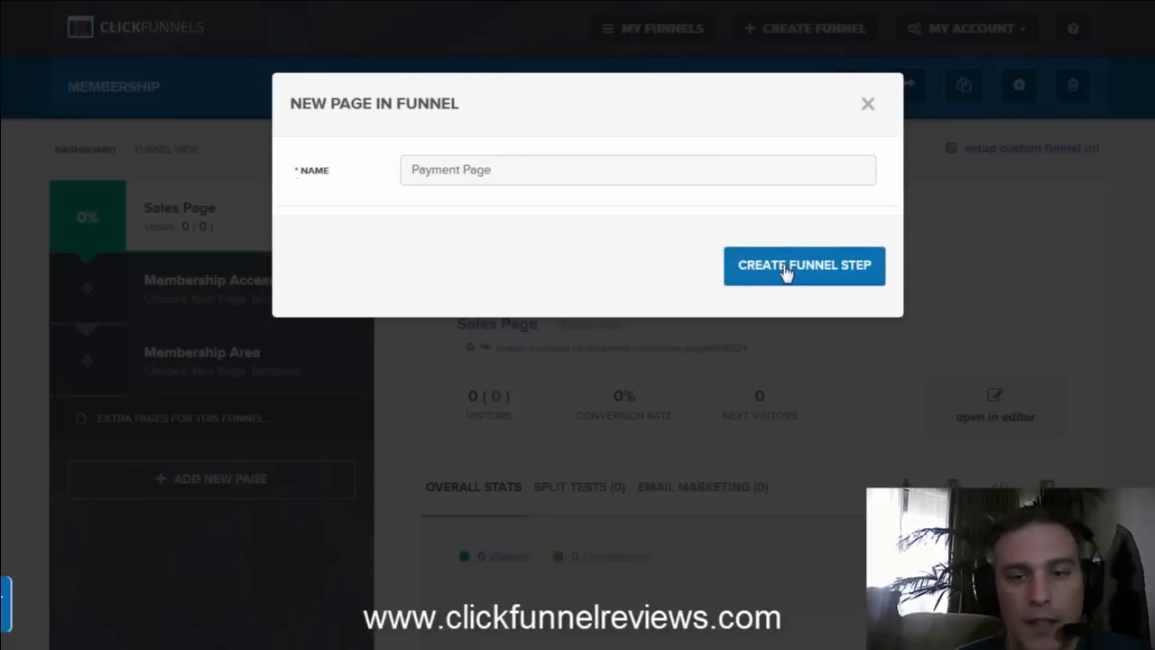
click(786, 273)
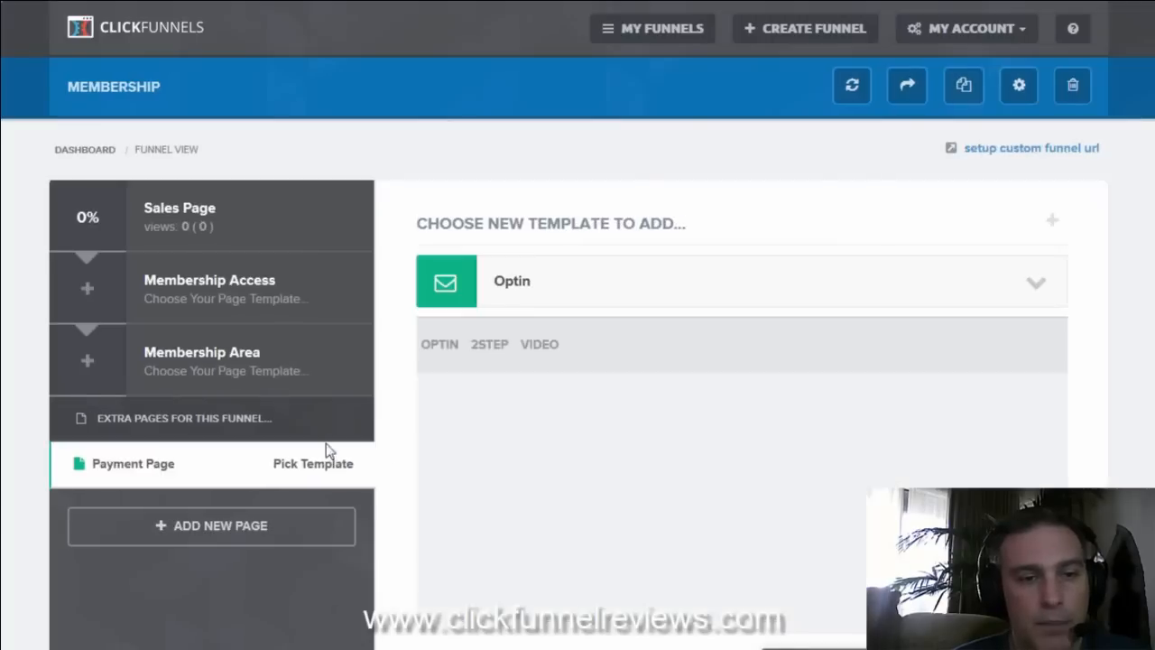
Set the Payment Page's template category to Order Form and accept the category change.
click(1033, 294)
drag(1063, 338, 1066, 492)
drag(1063, 430, 1058, 357)
click(768, 498)
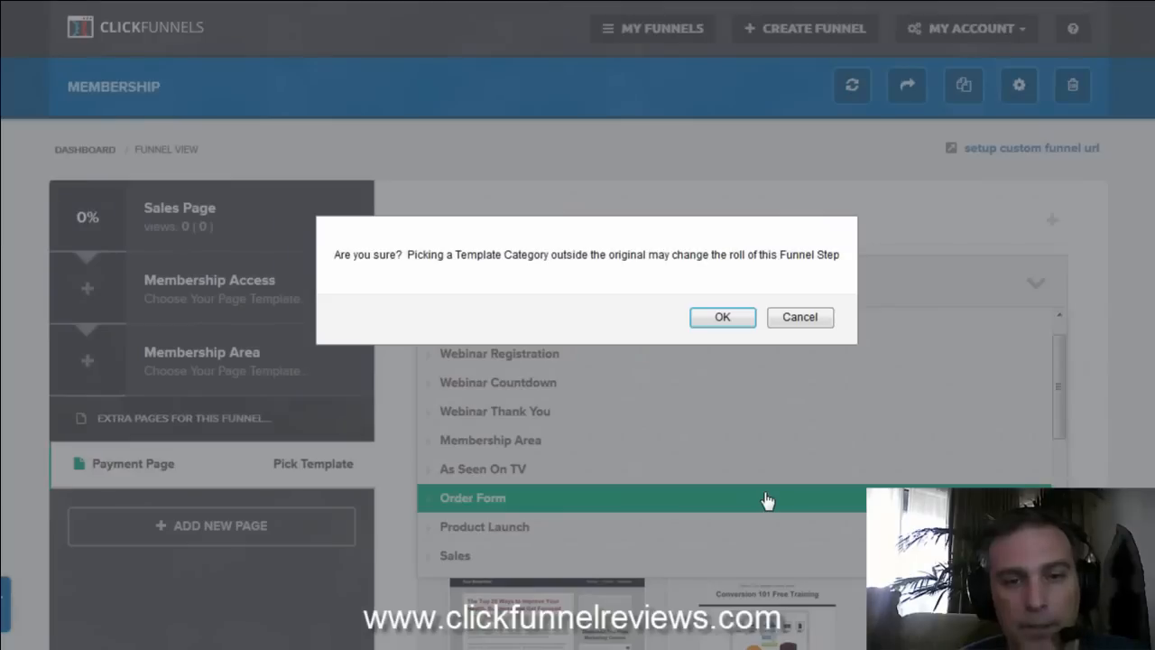
click(733, 320)
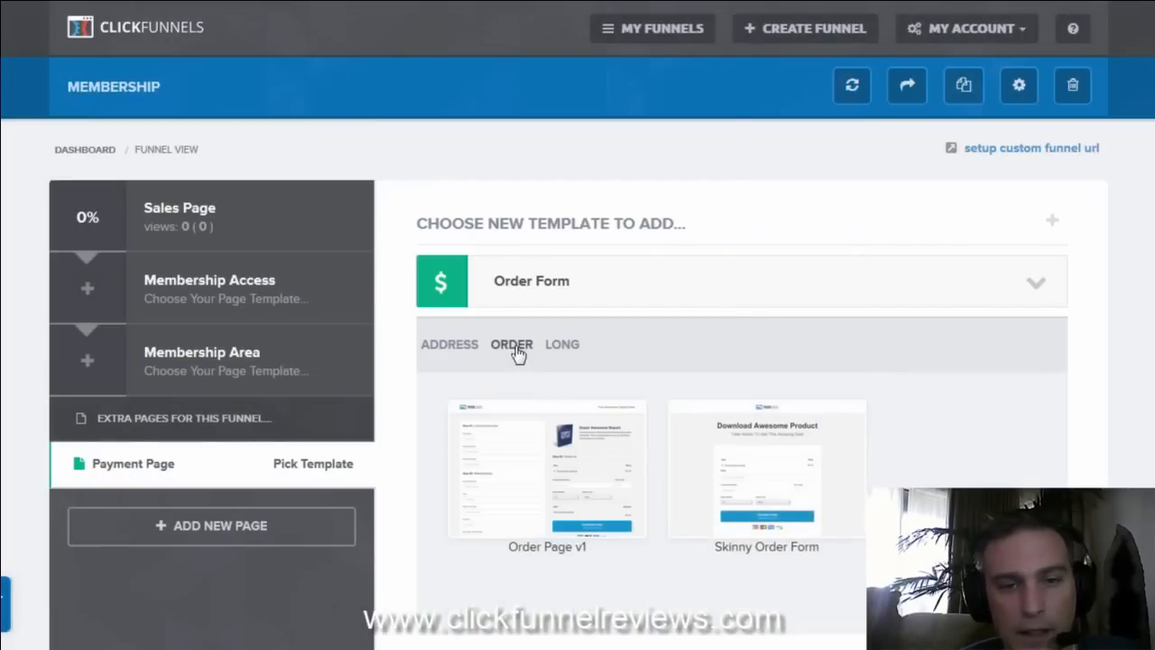
Compare the Long and Address order form templates and apply Order Page v1 to the Payment Page.
click(554, 350)
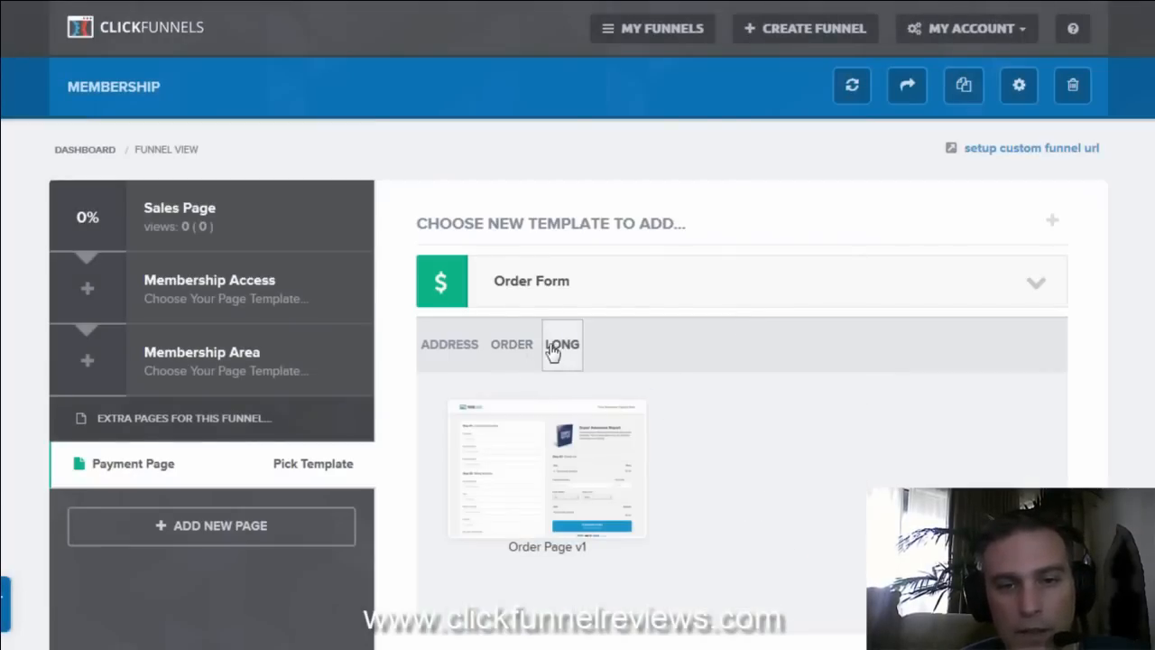
click(471, 352)
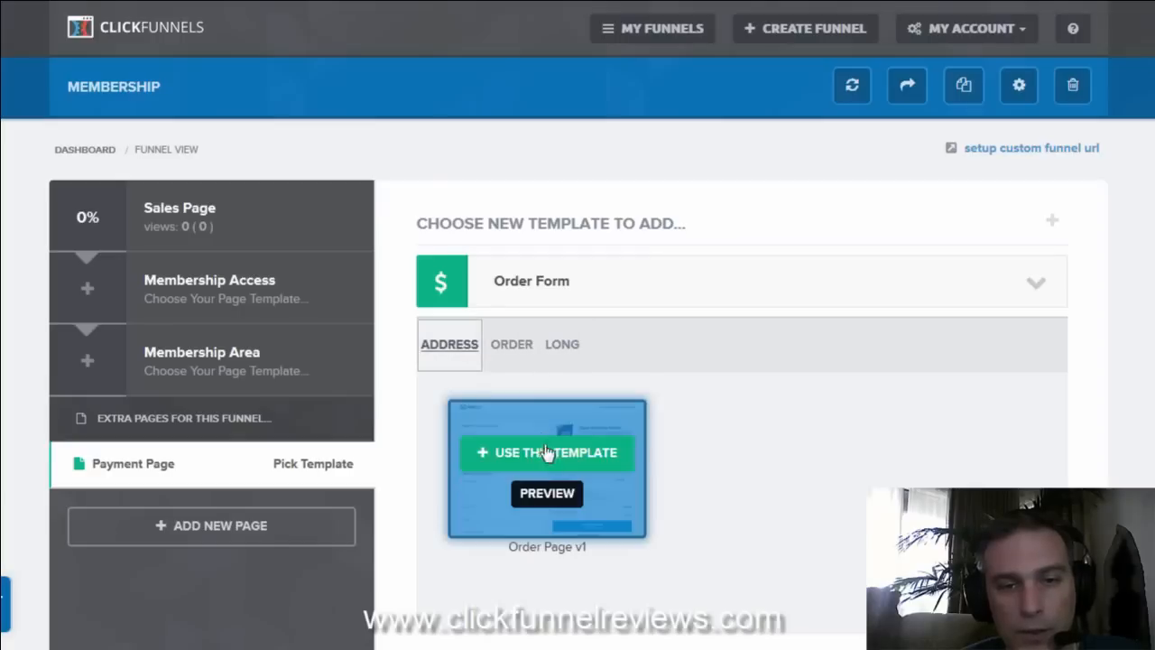
click(543, 456)
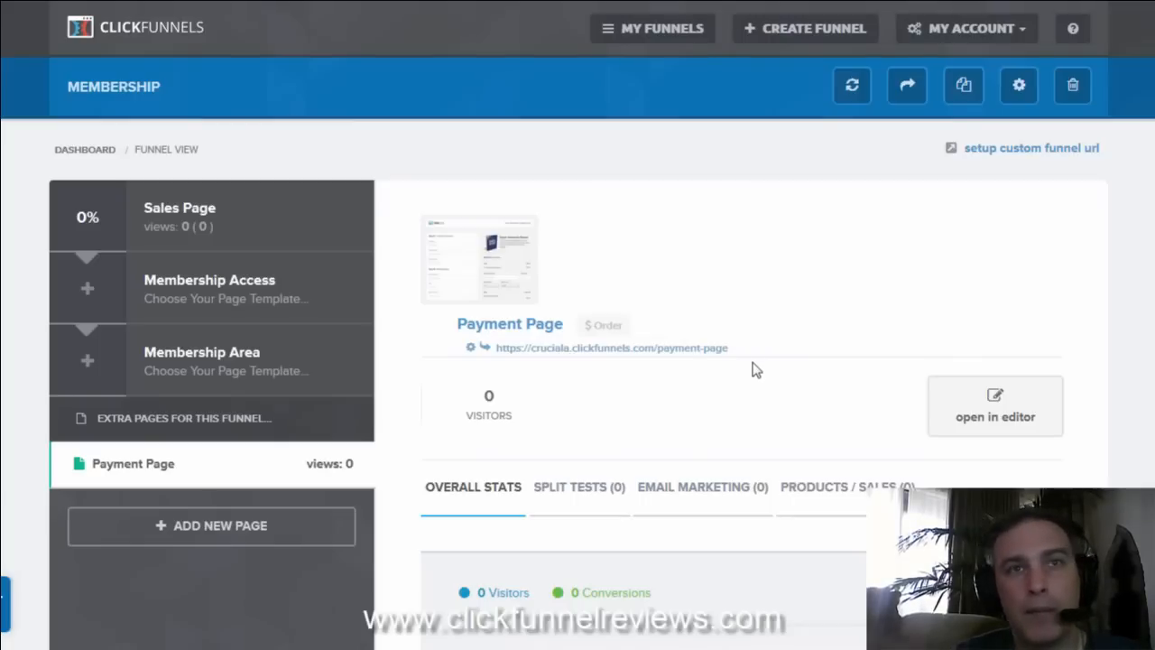
Open the Payment Page in the editor and examine its contact, billing address and checkout sections.
click(980, 408)
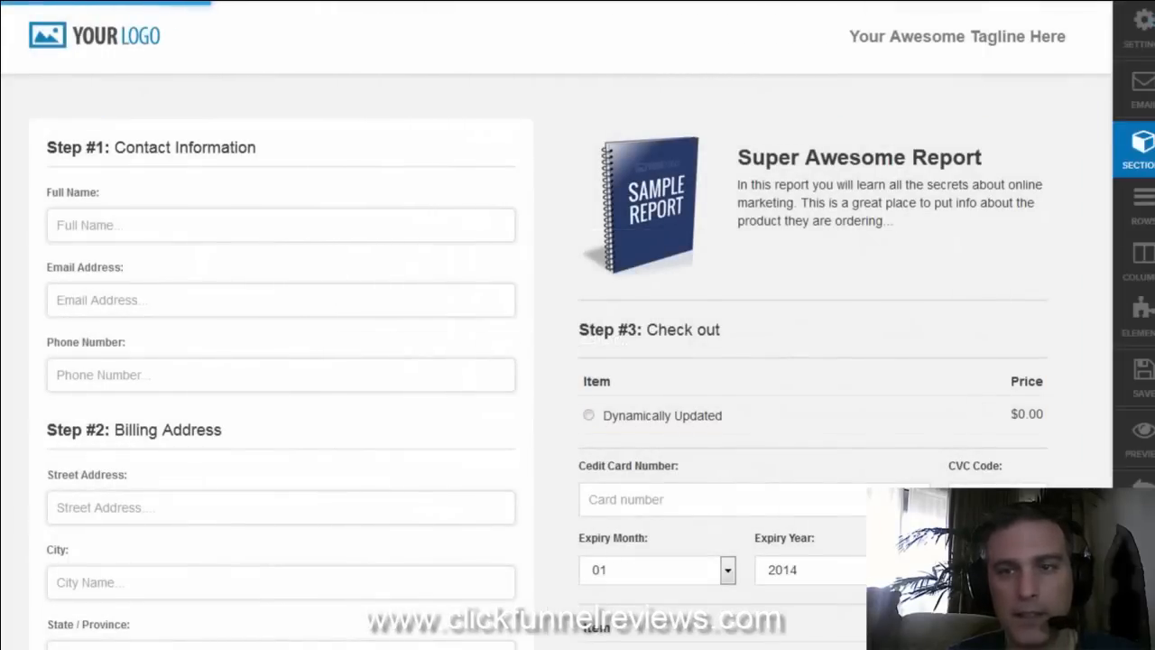
scroll(280, 424, down, 5)
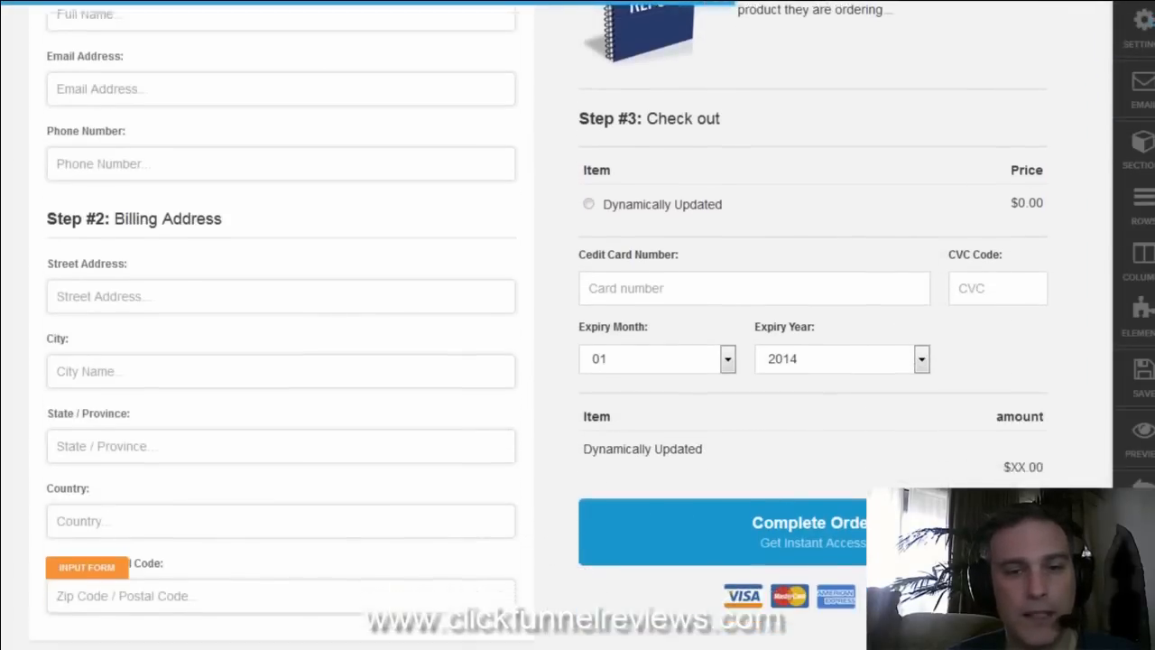
scroll(280, 361, down, 1)
scroll(280, 361, up, 4)
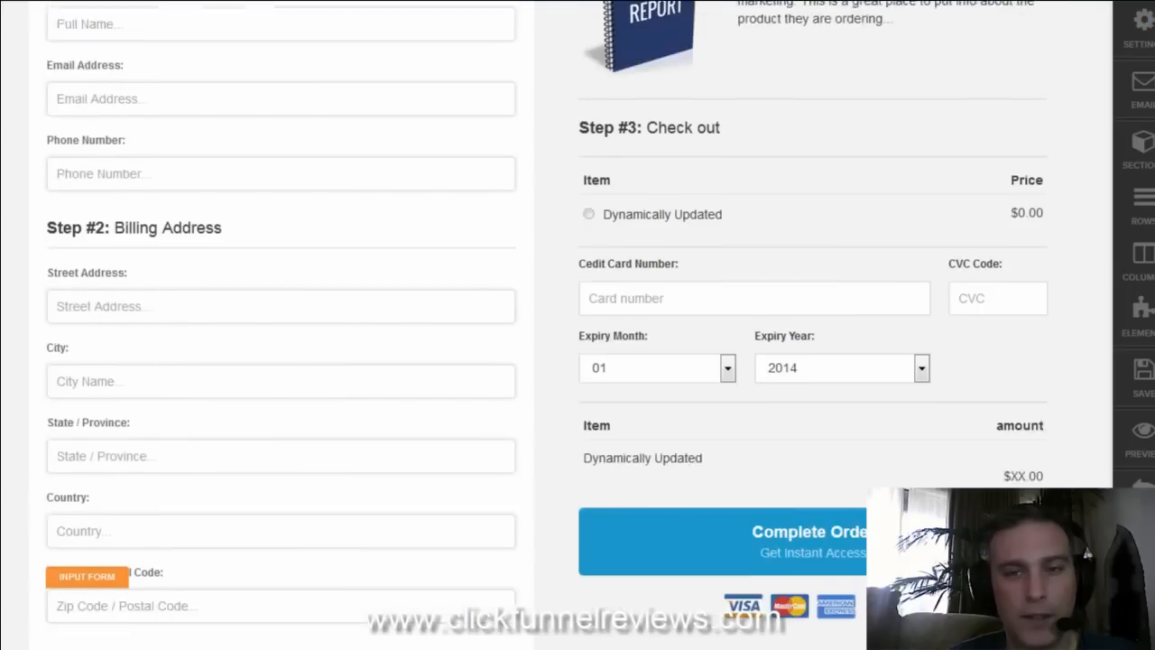
scroll(880, 326, up, 1)
scroll(880, 326, down, 2)
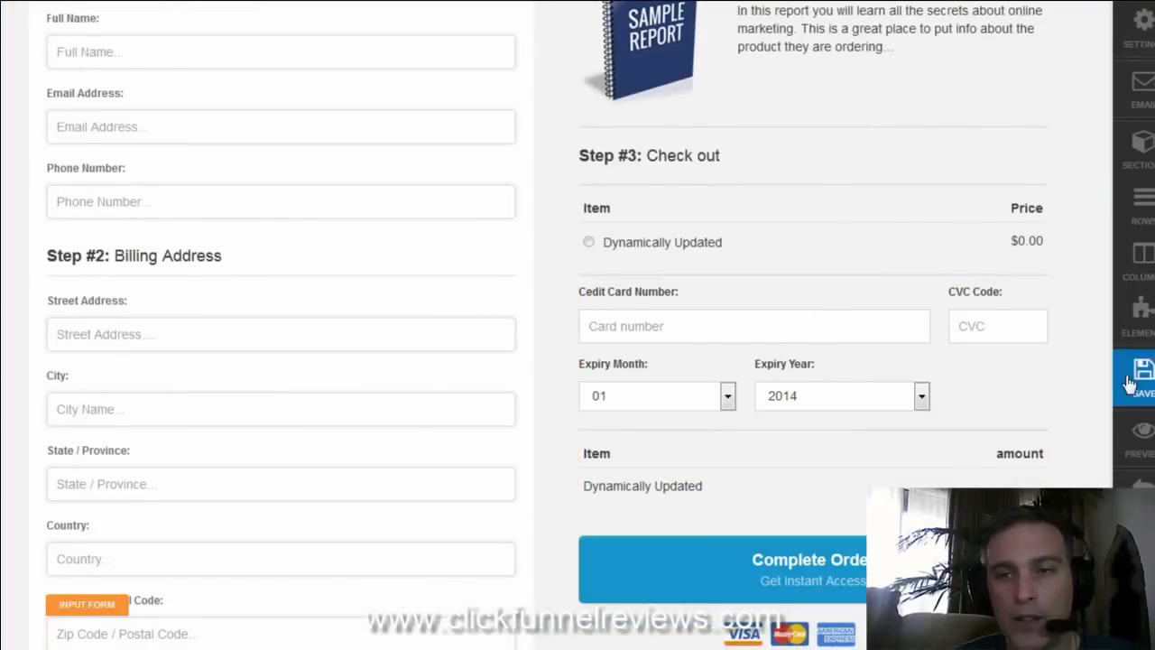
scroll(556, 325, up, 3)
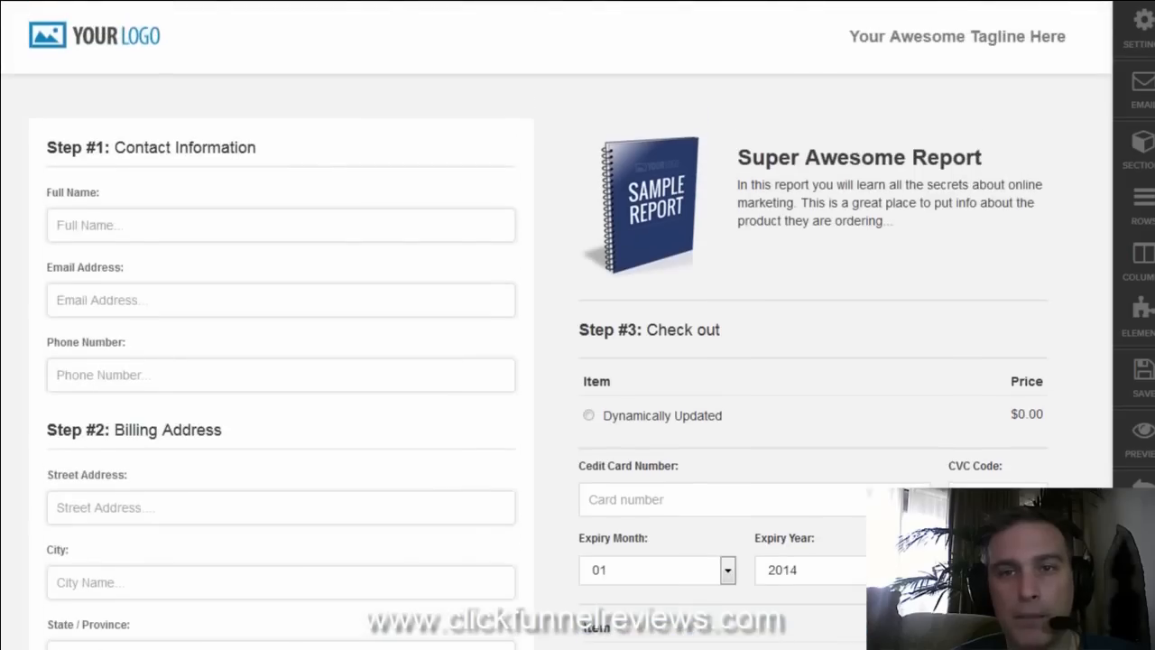
scroll(556, 325, down, 6)
scroll(557, 324, up, 7)
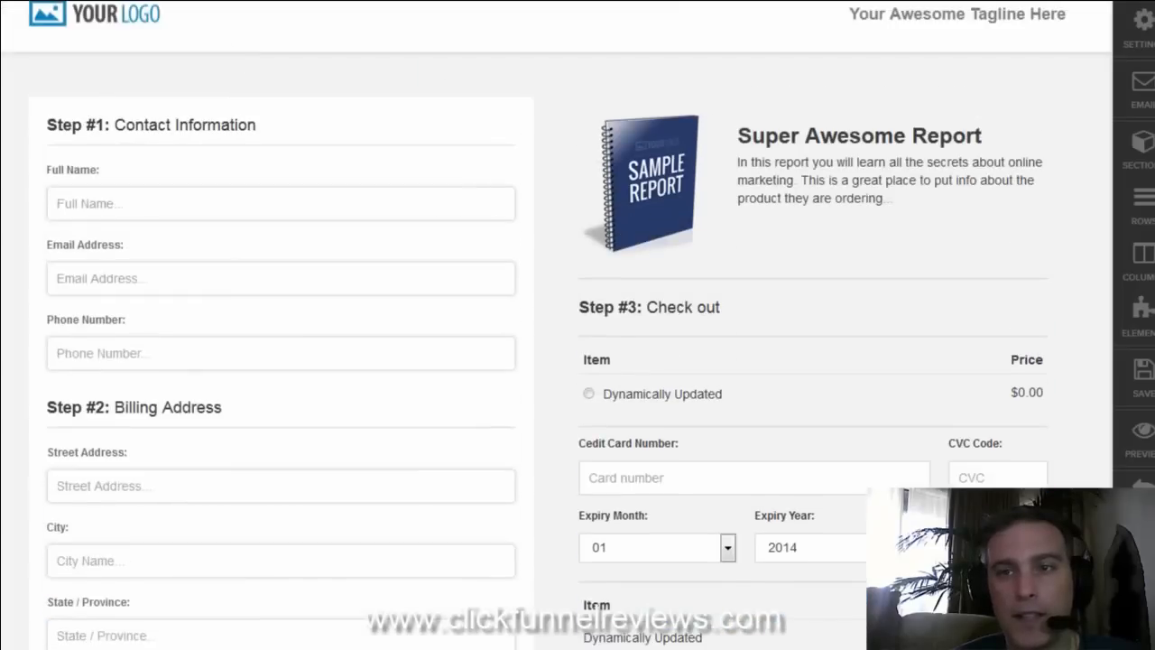
Review the digital asset download choices in the Payment Page's settings, then return to the Membership funnel overview.
click(1145, 29)
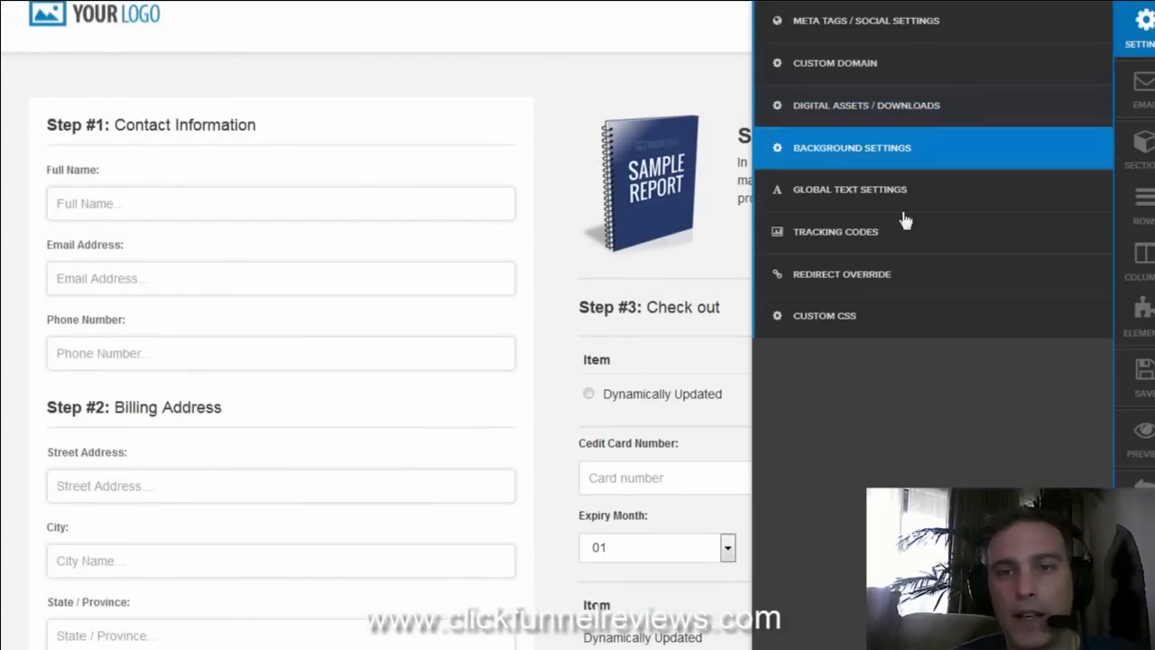
click(782, 116)
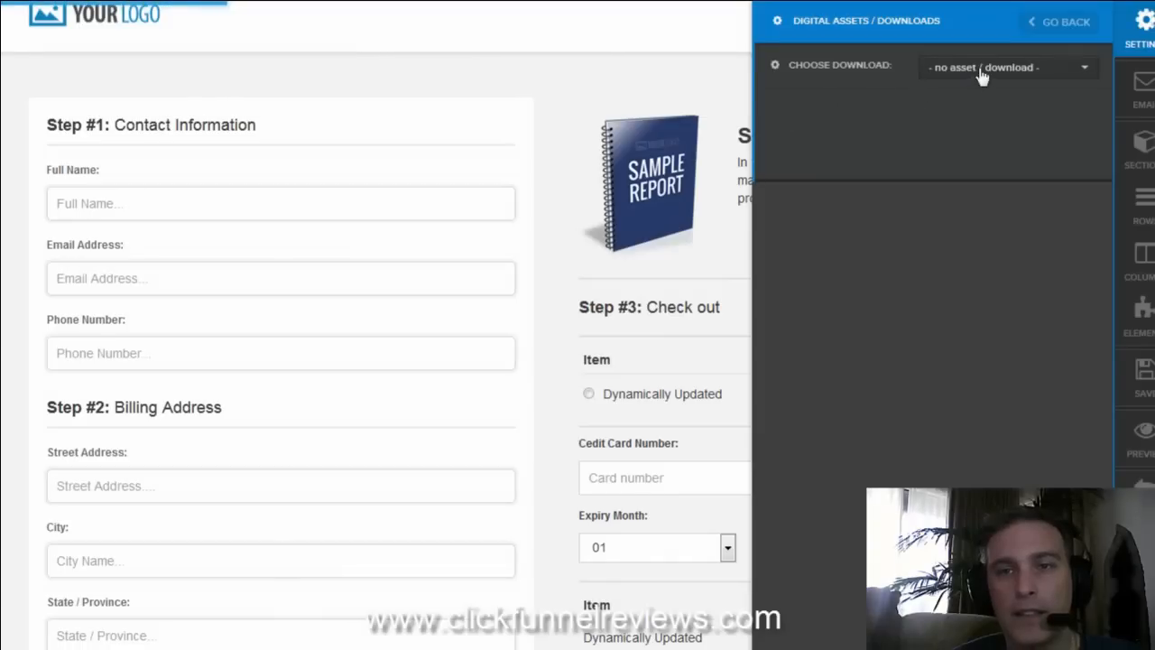
click(983, 76)
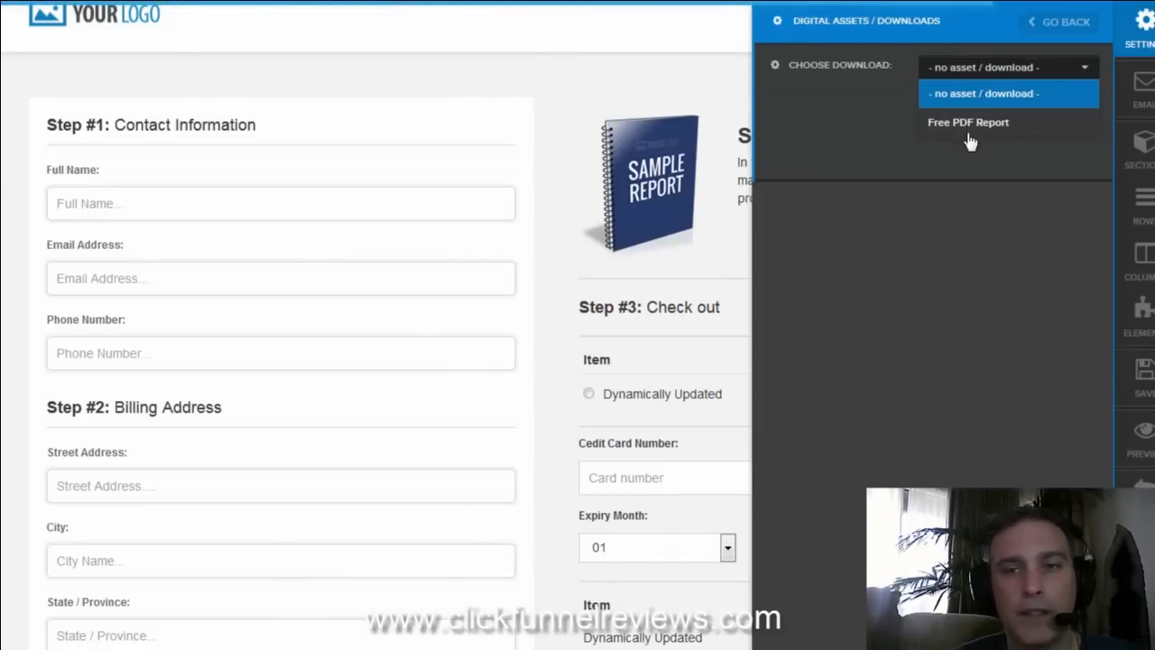
click(1054, 27)
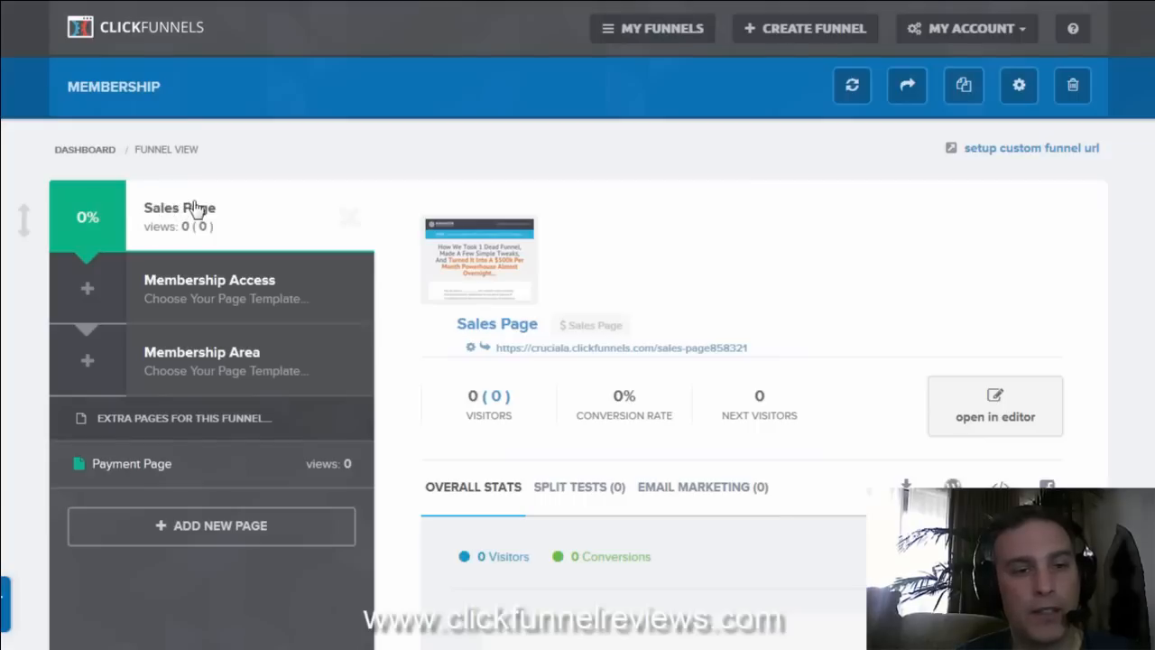
Keep the Member Access template category for the Membership Access page and apply the Simple Member Access template.
click(240, 278)
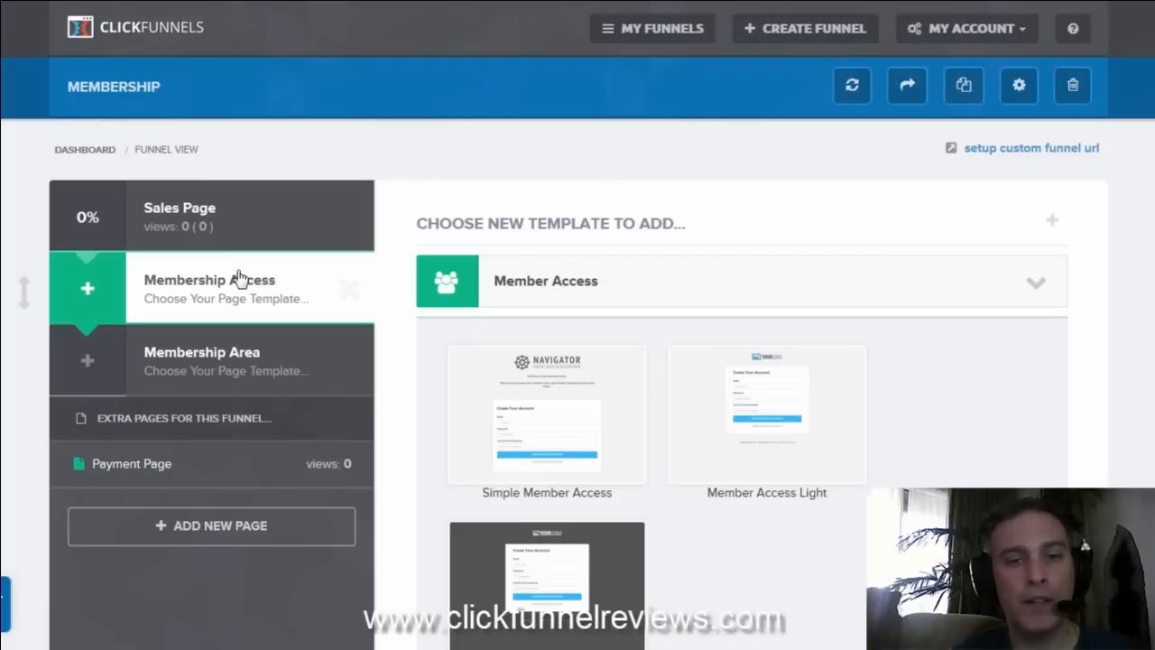
click(1038, 287)
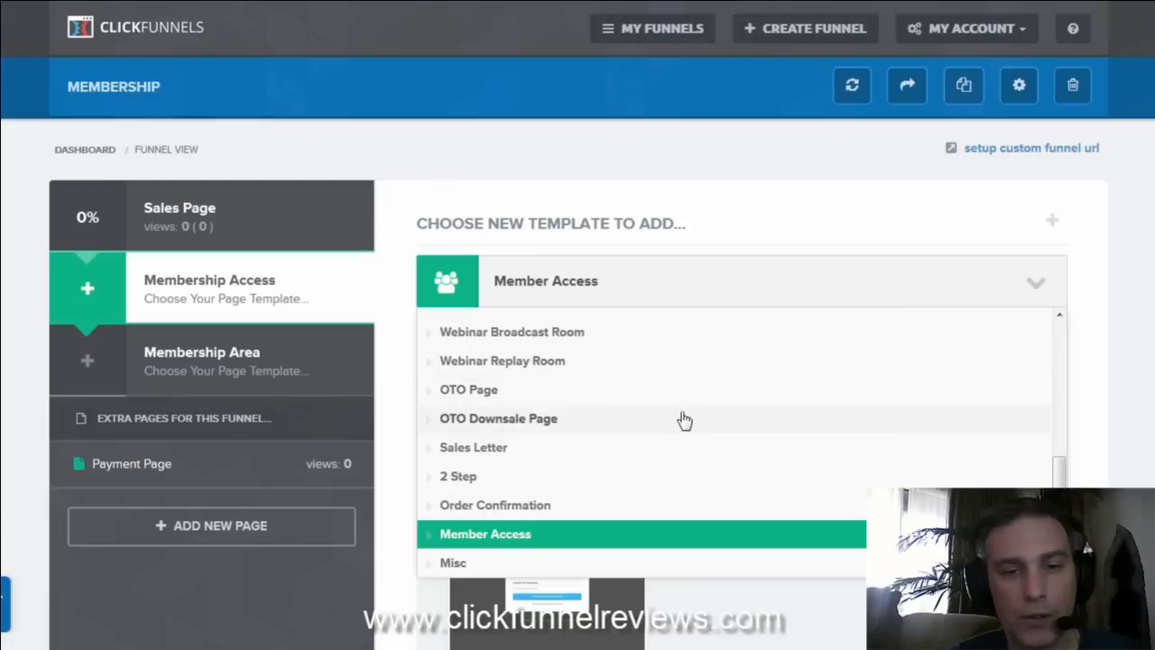
click(598, 539)
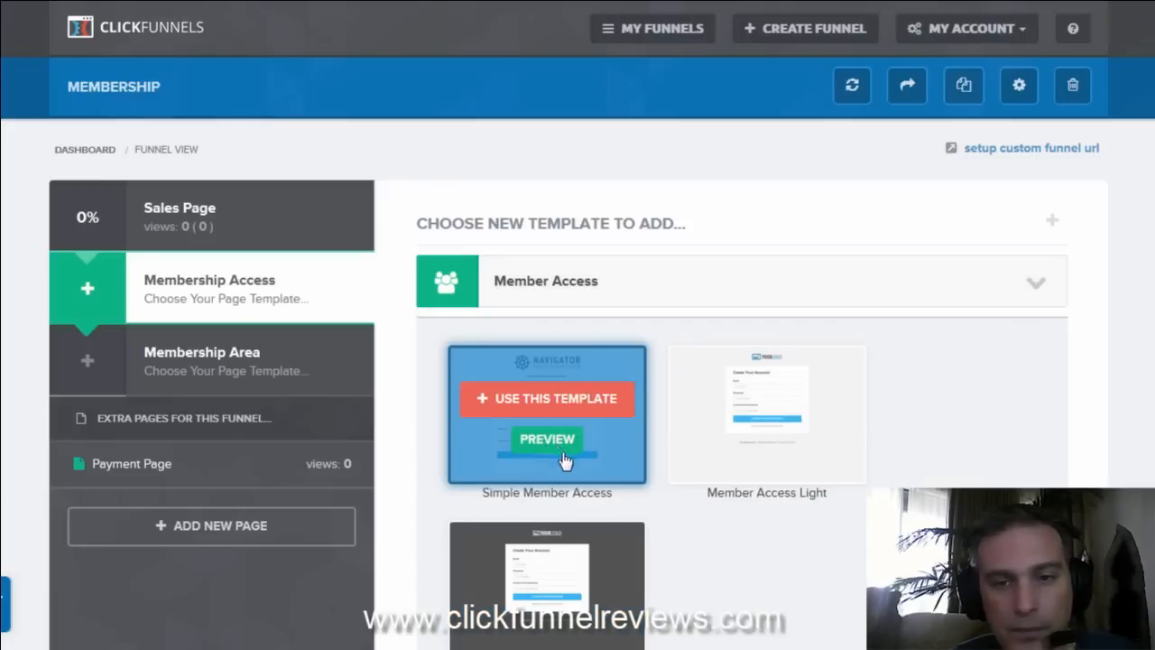
click(540, 409)
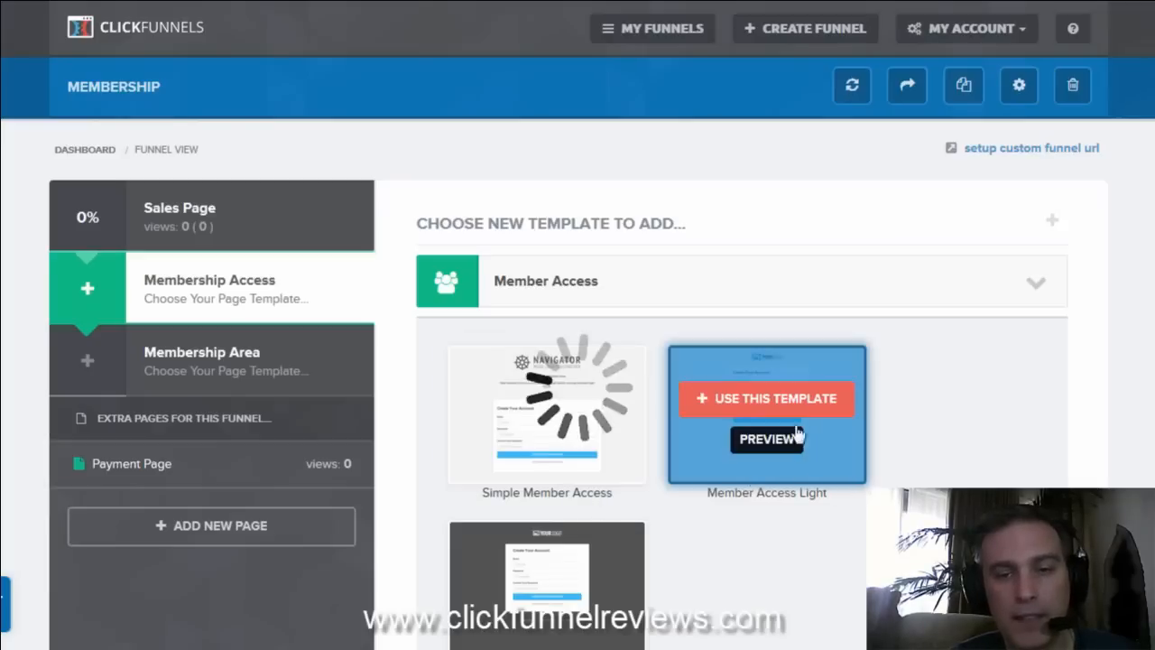
mouse_move(713, 440)
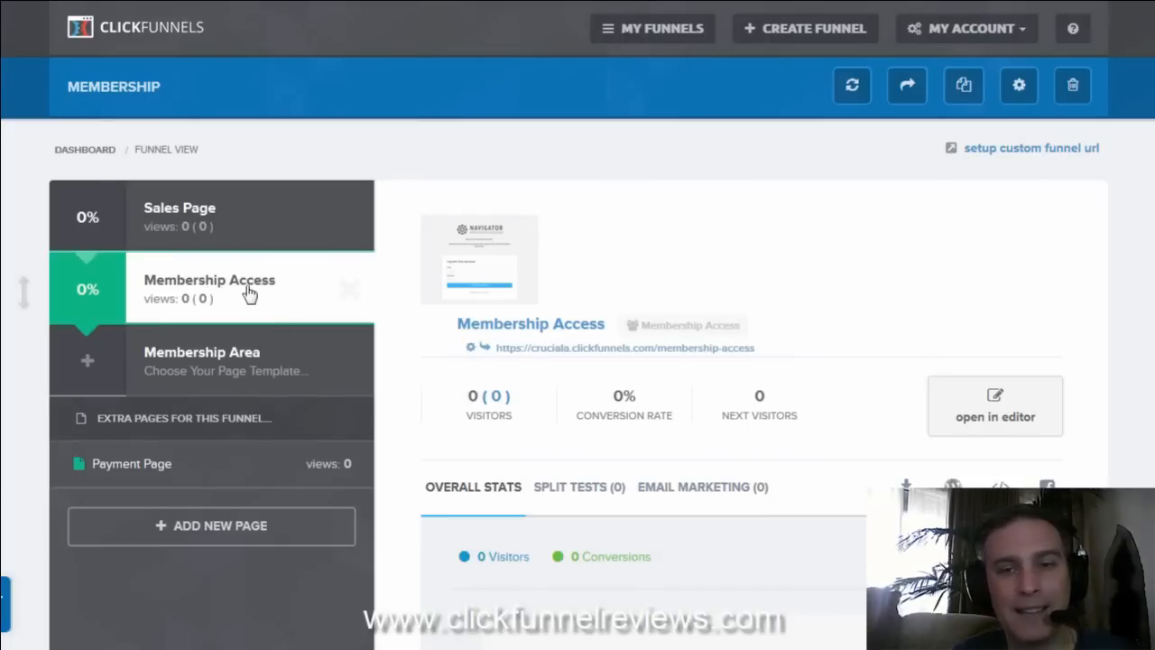
Open the Membership Access page in the editor and examine the configuration and style settings of its Member Access element.
click(1002, 398)
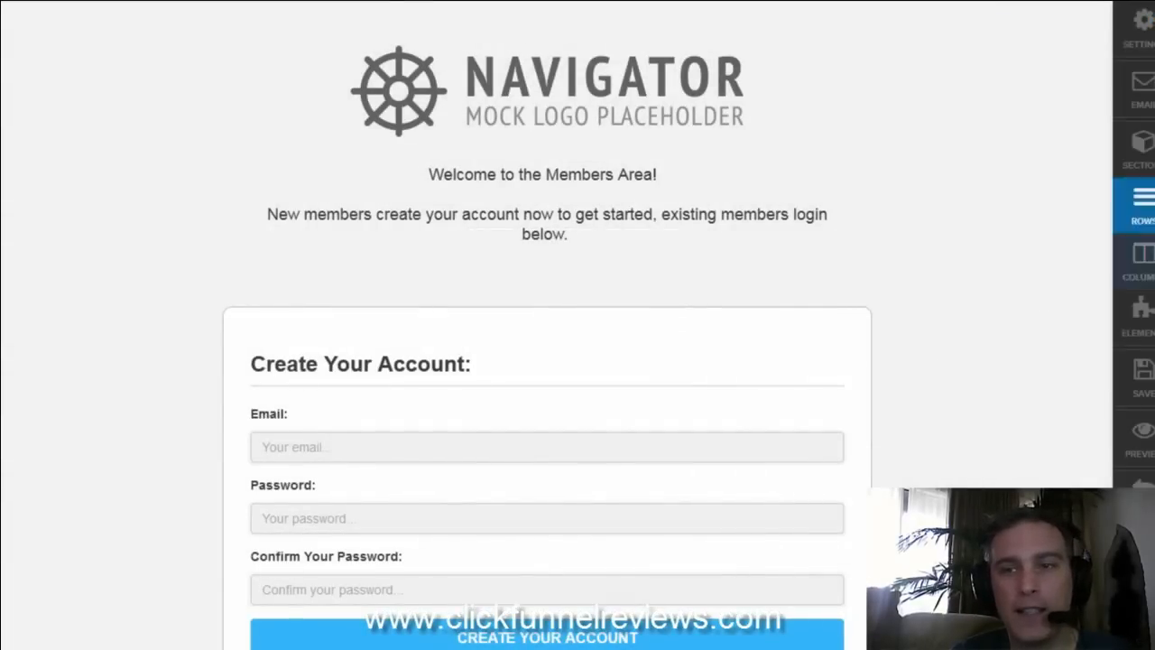
scroll(759, 307, down, 1)
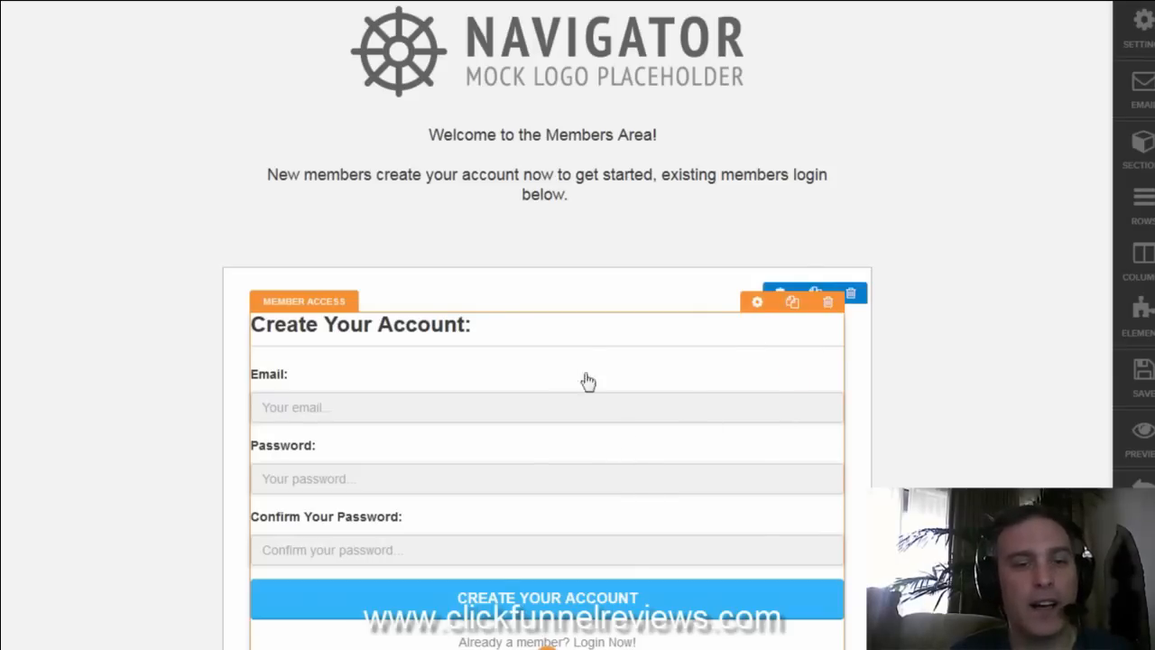
click(758, 302)
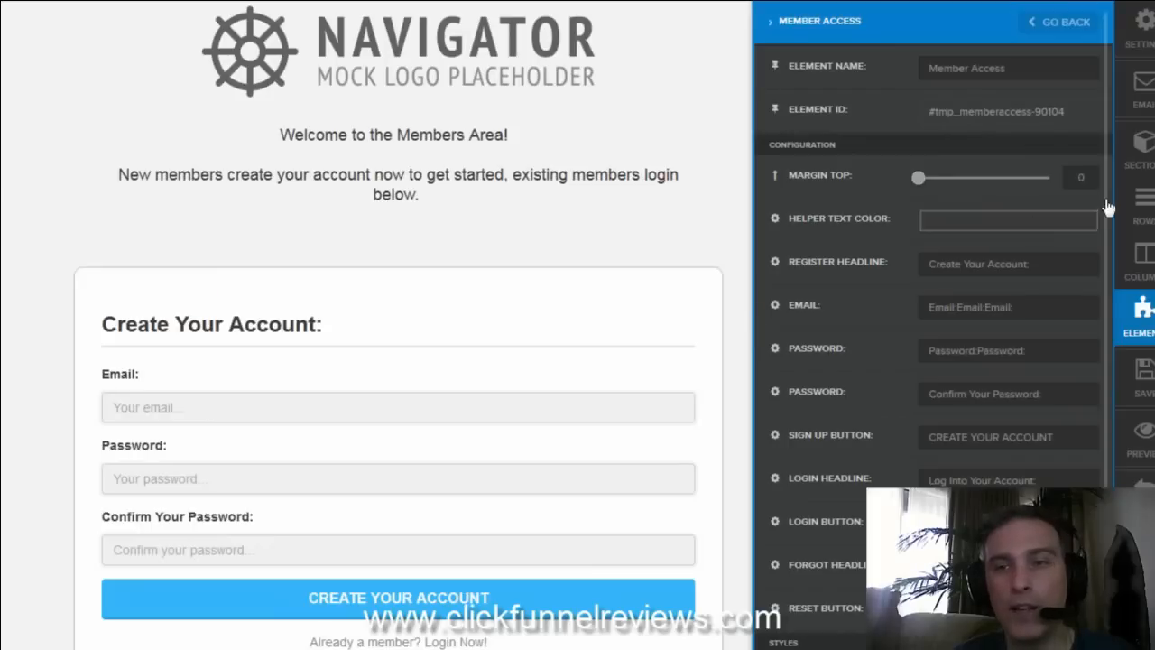
scroll(1109, 101, down, 3)
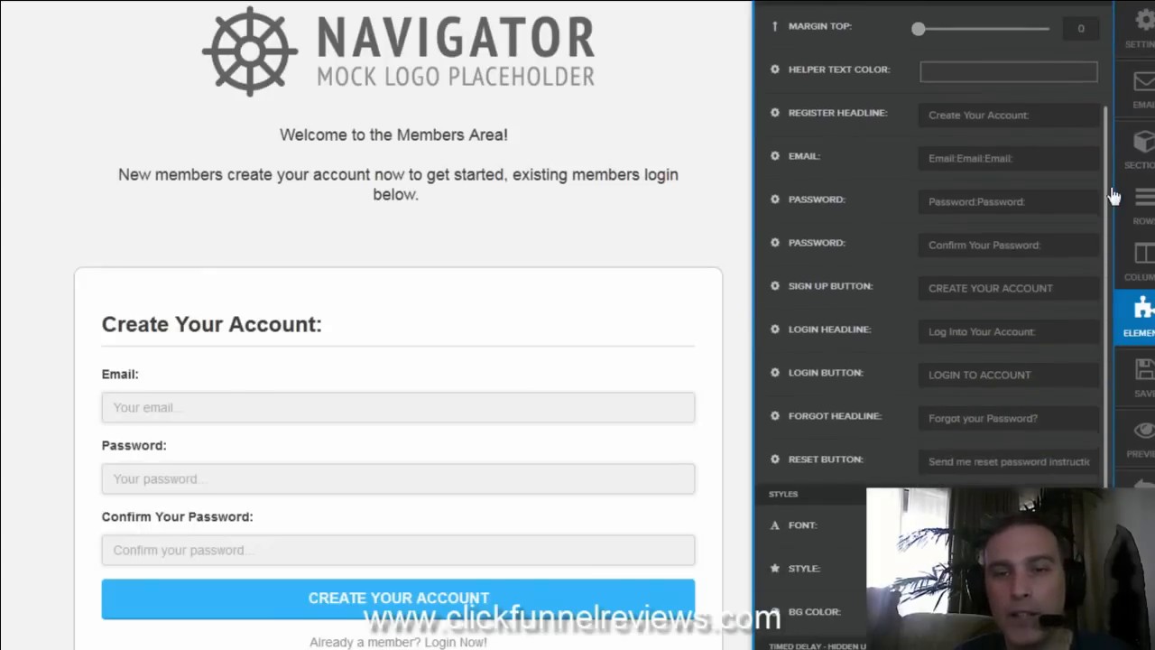
scroll(1114, 258, down, 1)
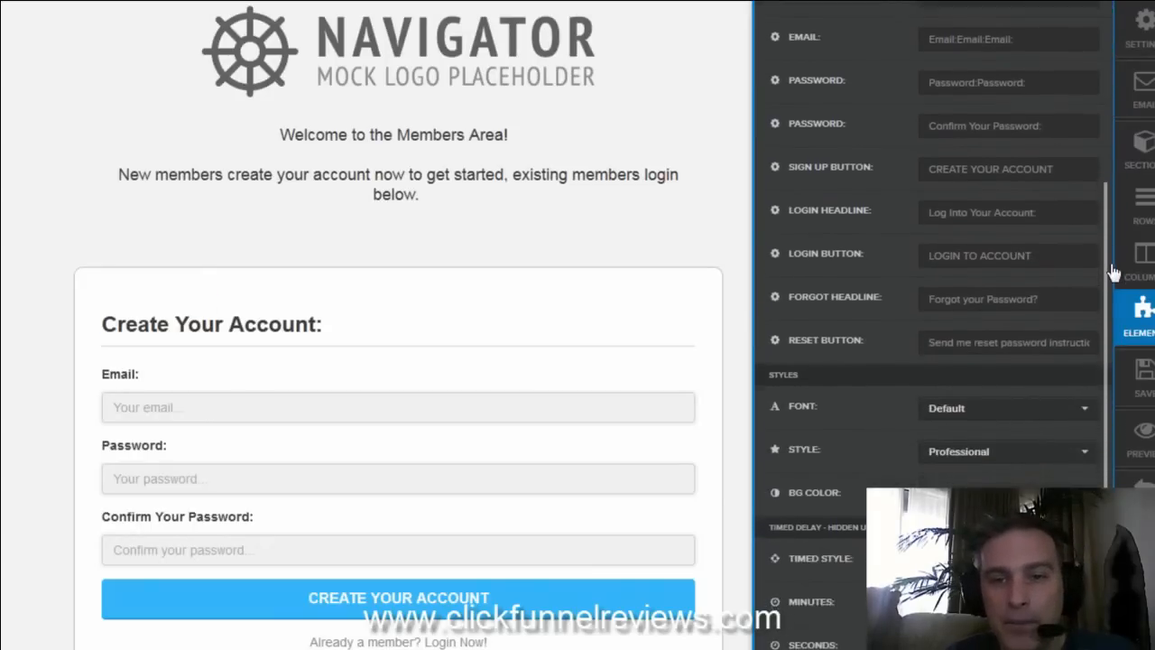
scroll(1102, 207, up, 2)
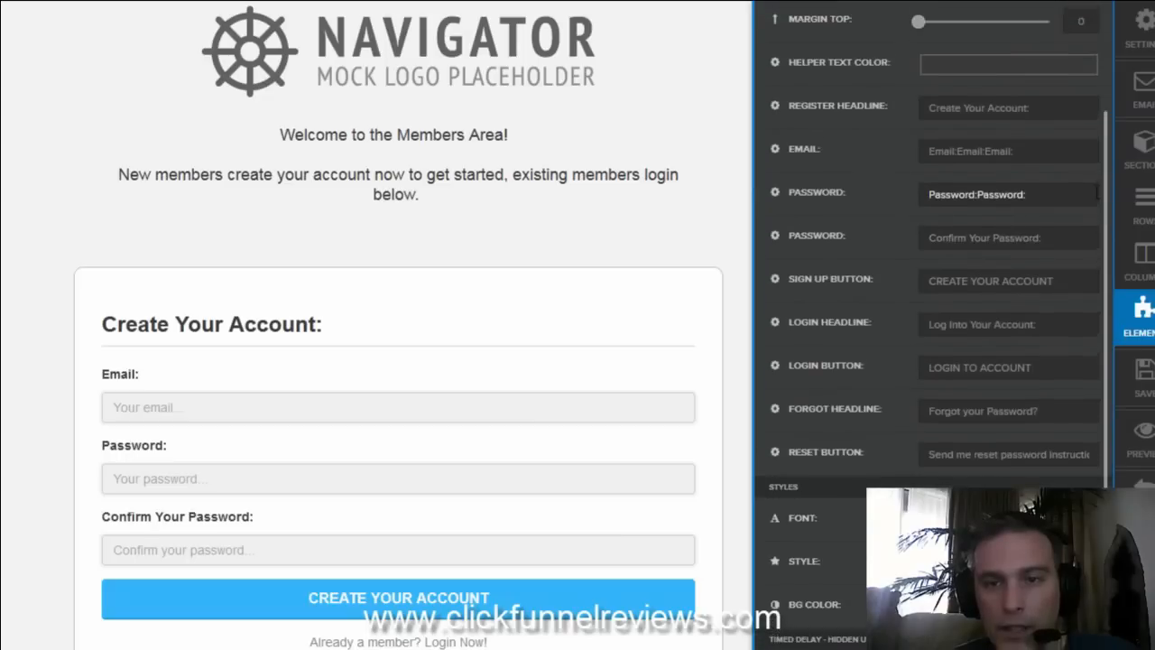
scroll(1065, 180, up, 1)
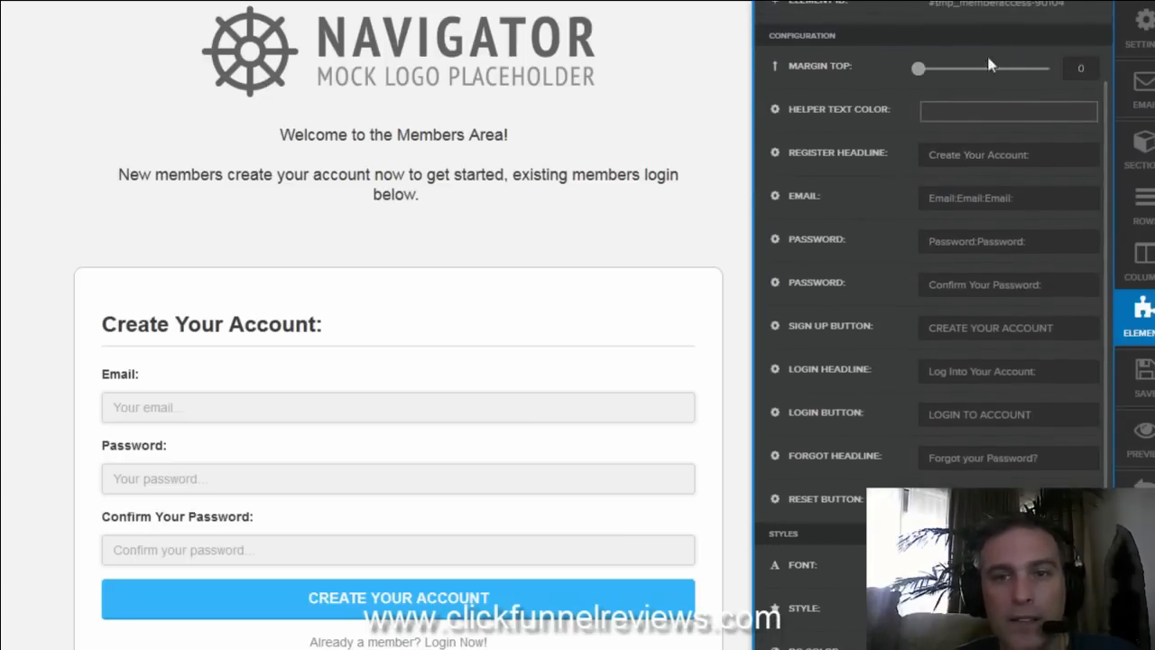
drag(1110, 201, 1082, 49)
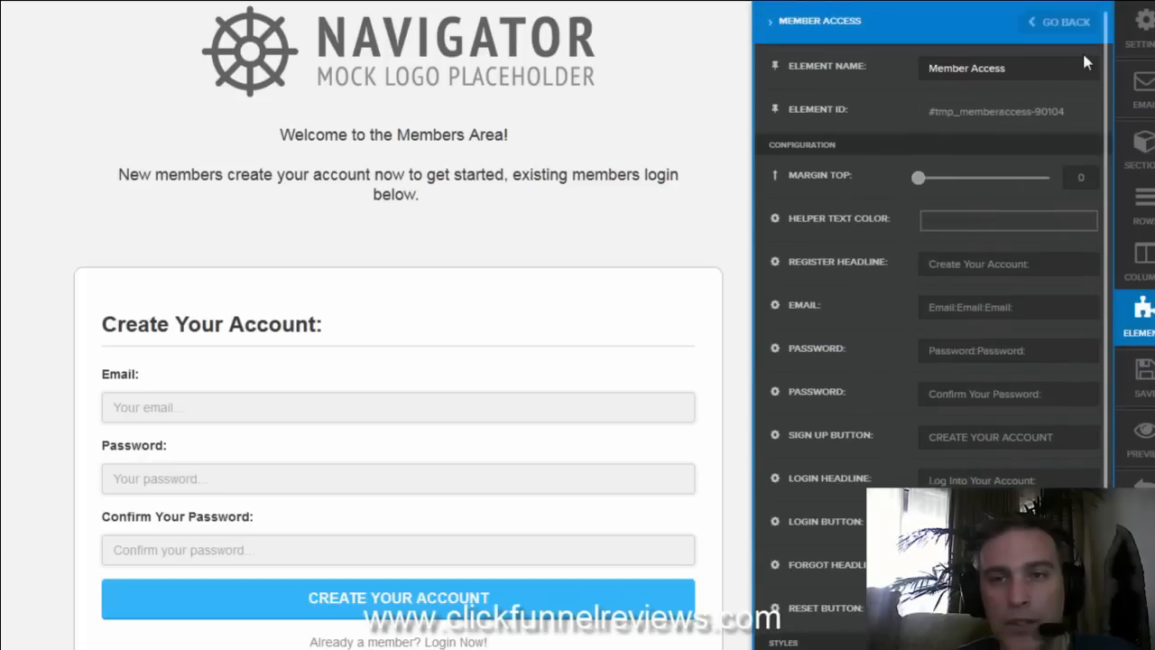
click(659, 233)
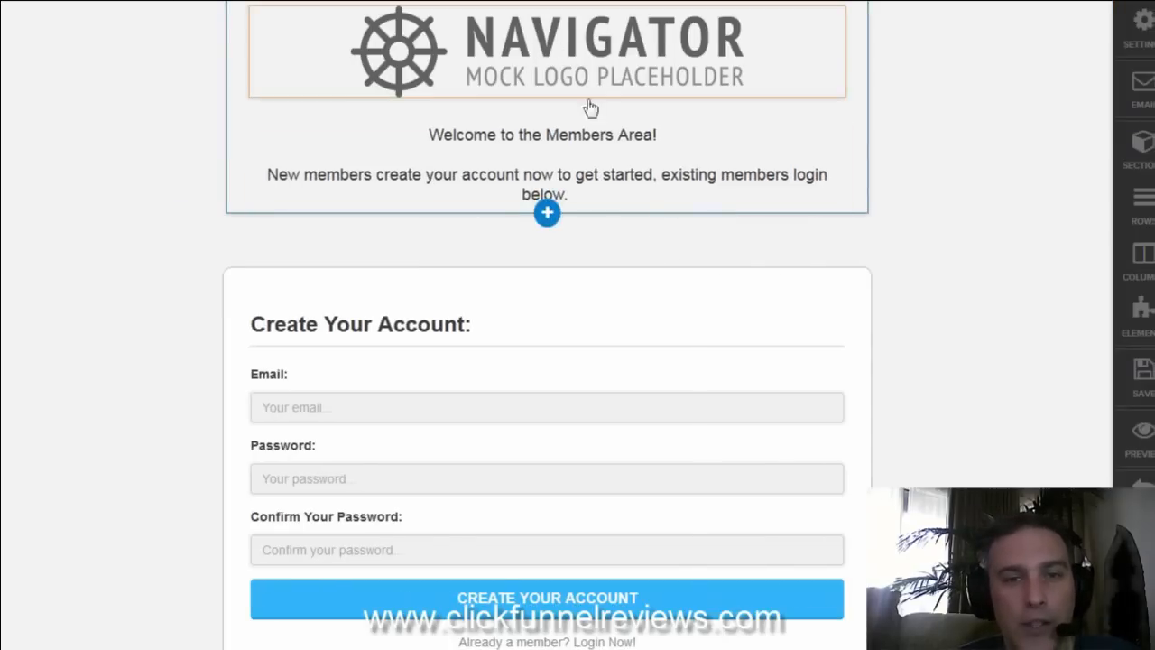
Move the members area welcome headline into the white account box, directly above the Create Your Account form.
drag(566, 254, 468, 501)
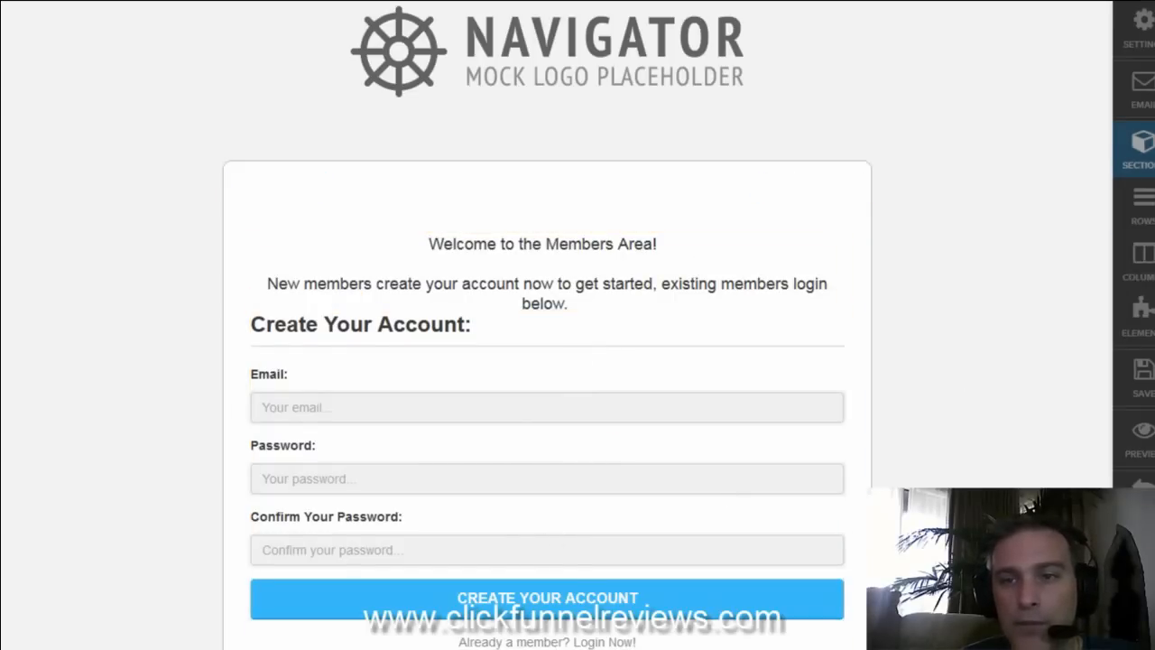
scroll(548, 328, up, 1)
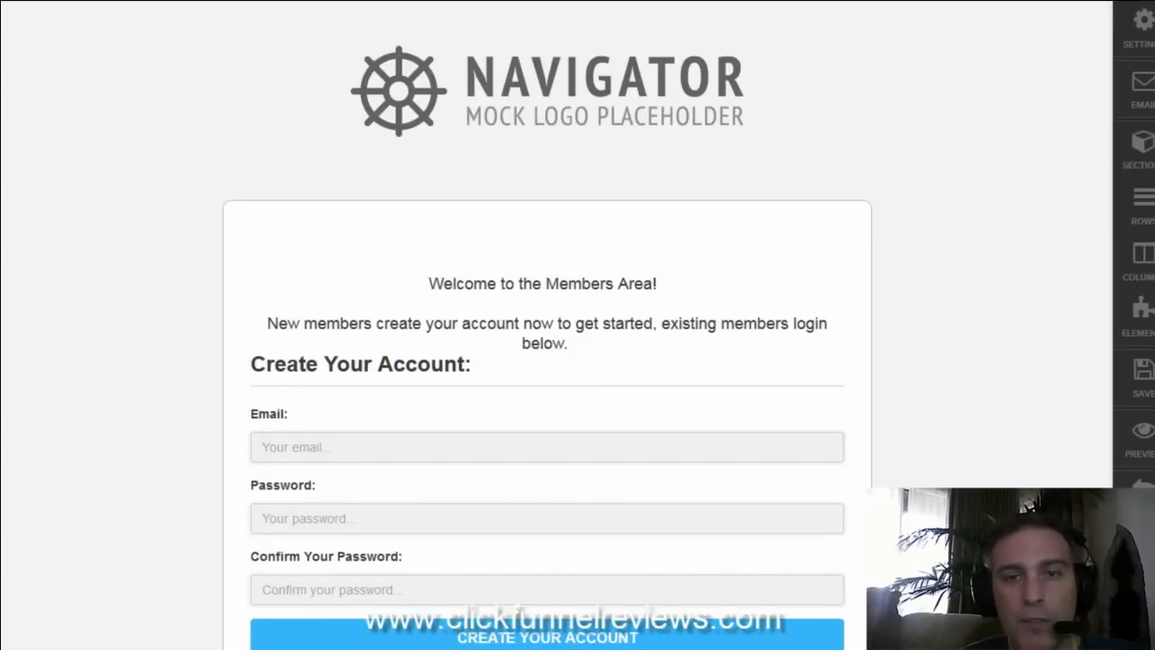
scroll(548, 328, down, 1)
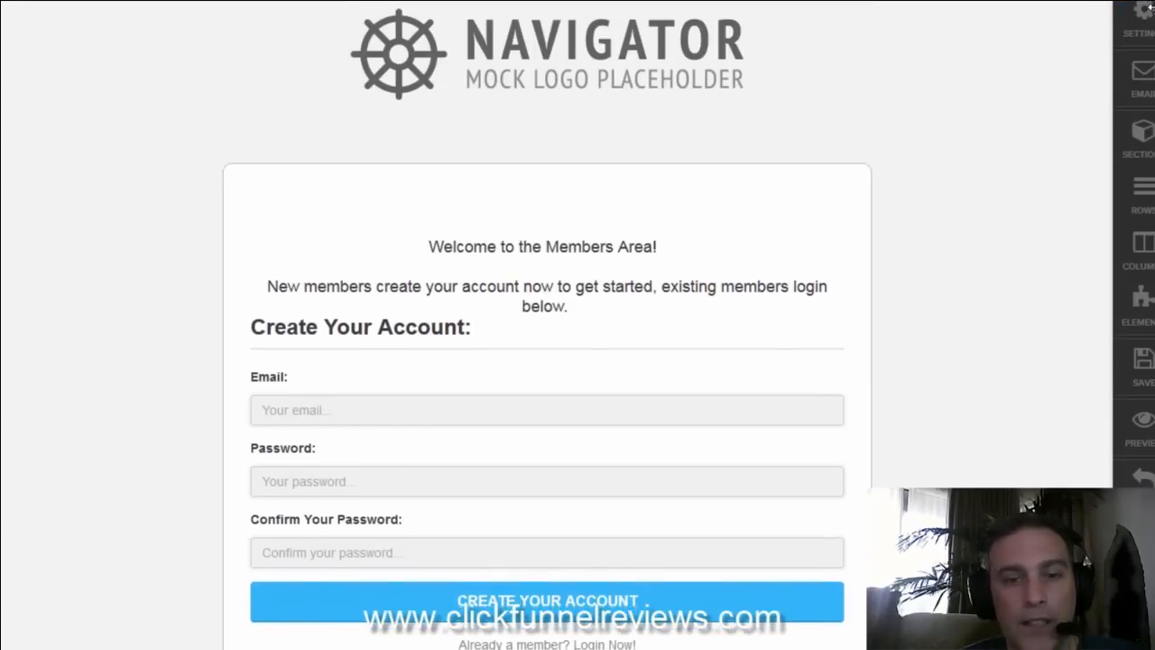
Inspect the element settings of the Member Access form and the logo image without changing them.
click(601, 645)
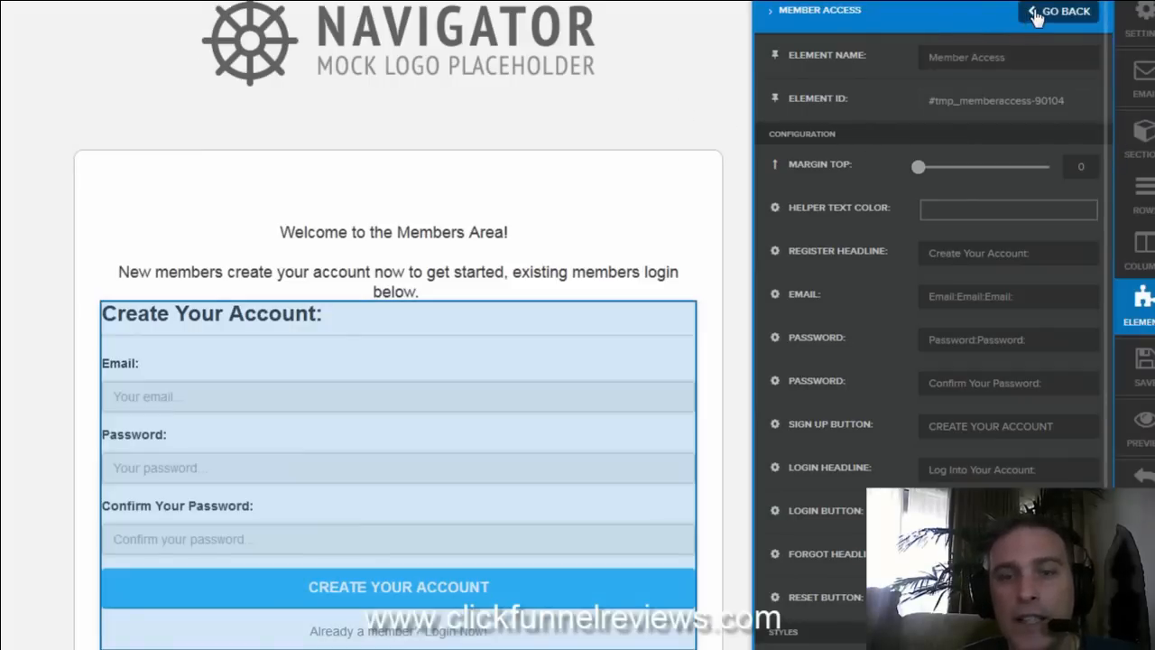
click(1038, 12)
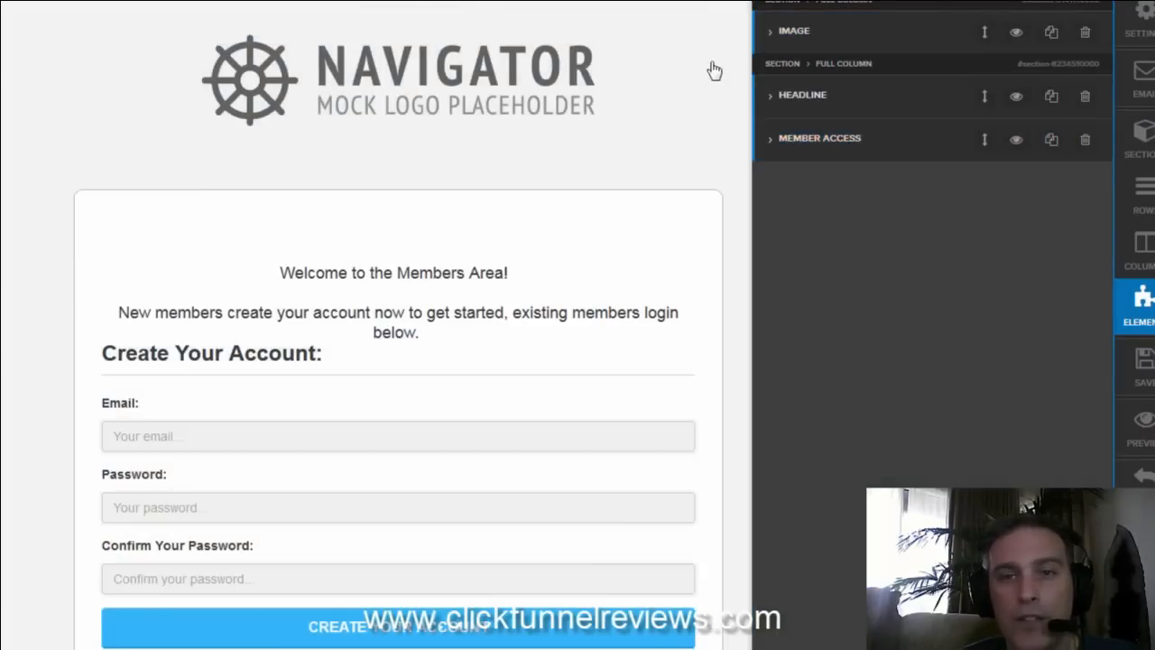
click(713, 70)
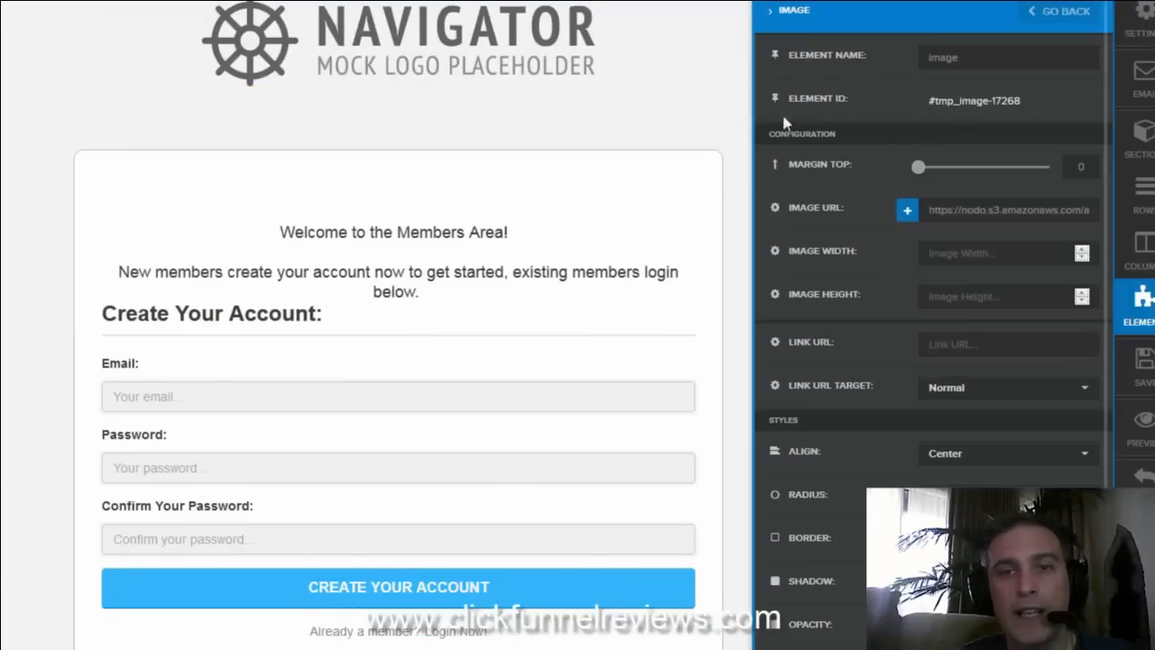
click(703, 73)
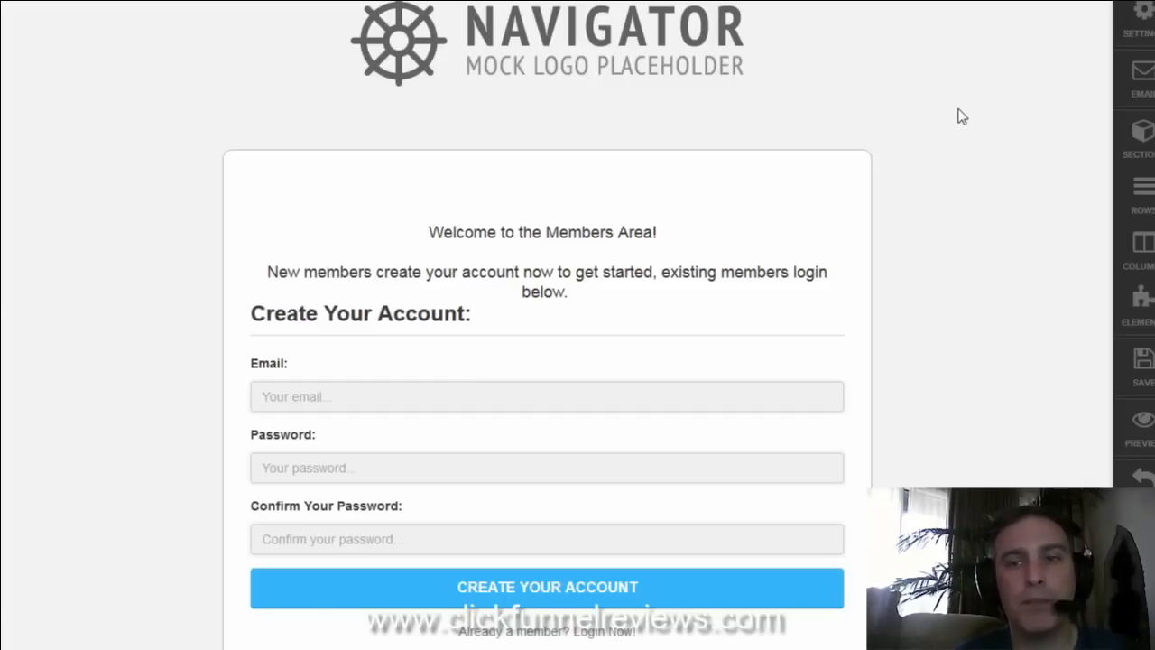
Review the autoresponder integration choices in the Membership Access page's email settings.
click(1143, 78)
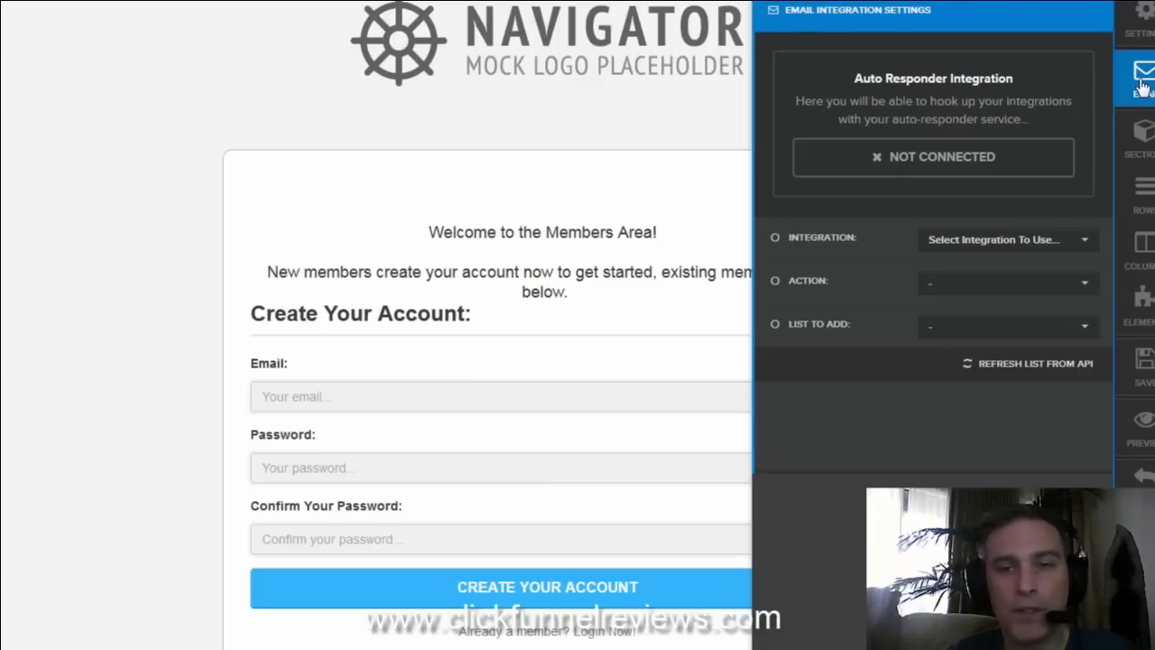
click(1042, 242)
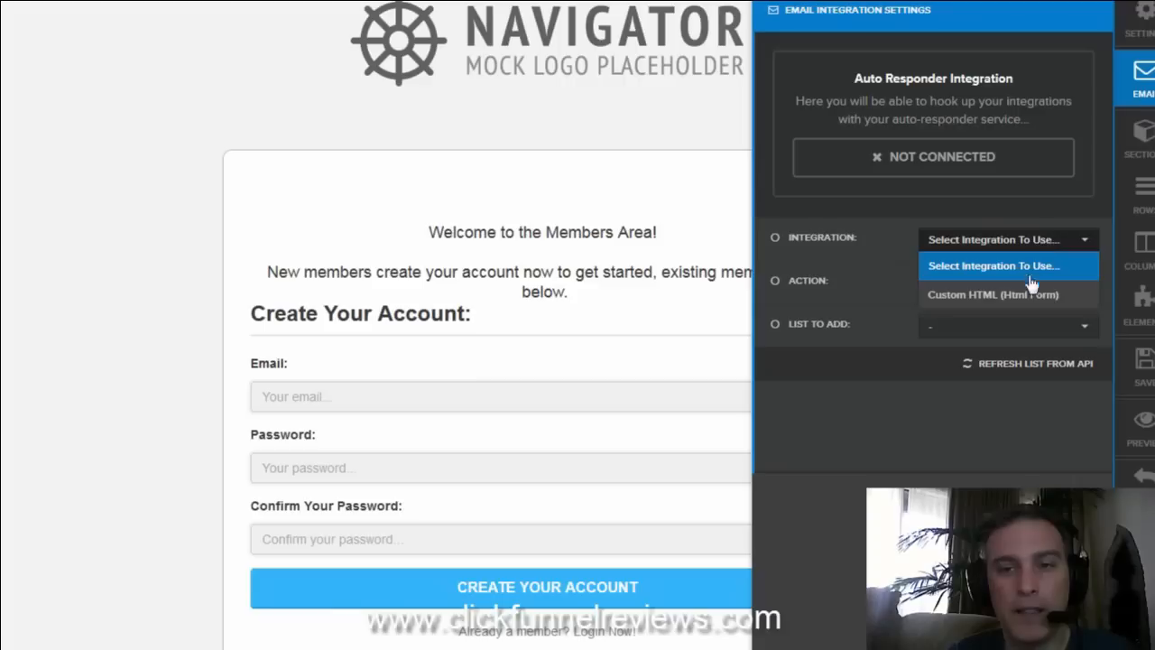
click(692, 122)
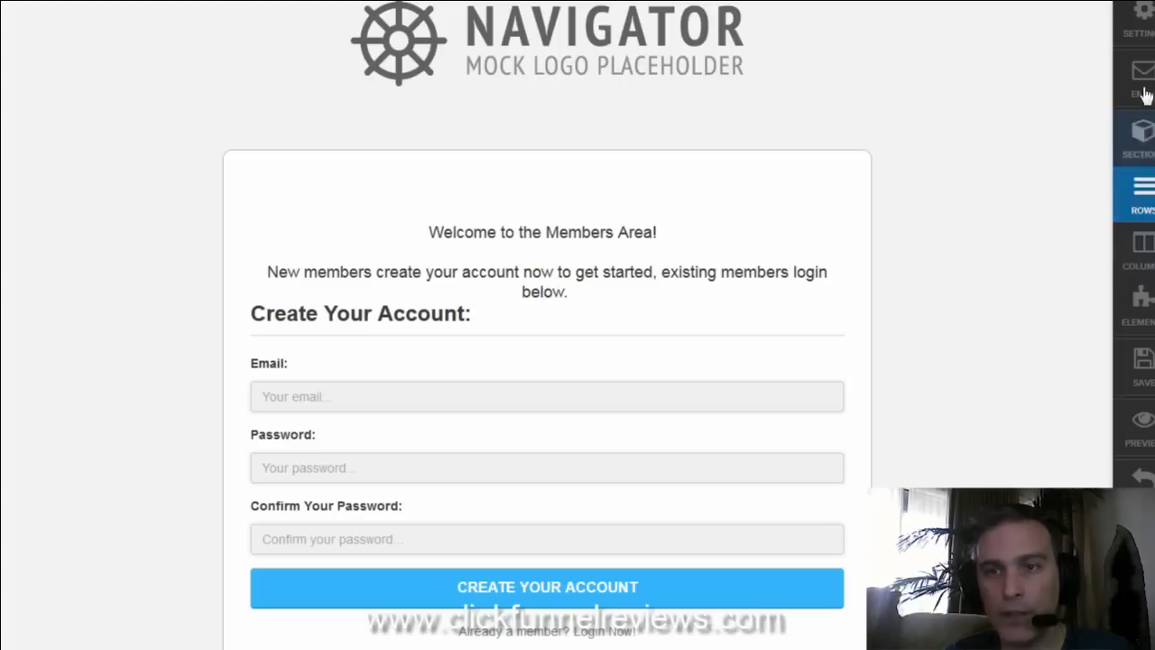
Check the page settings list and leave the Membership Access editor without saving, returning to the funnel overview.
click(1143, 42)
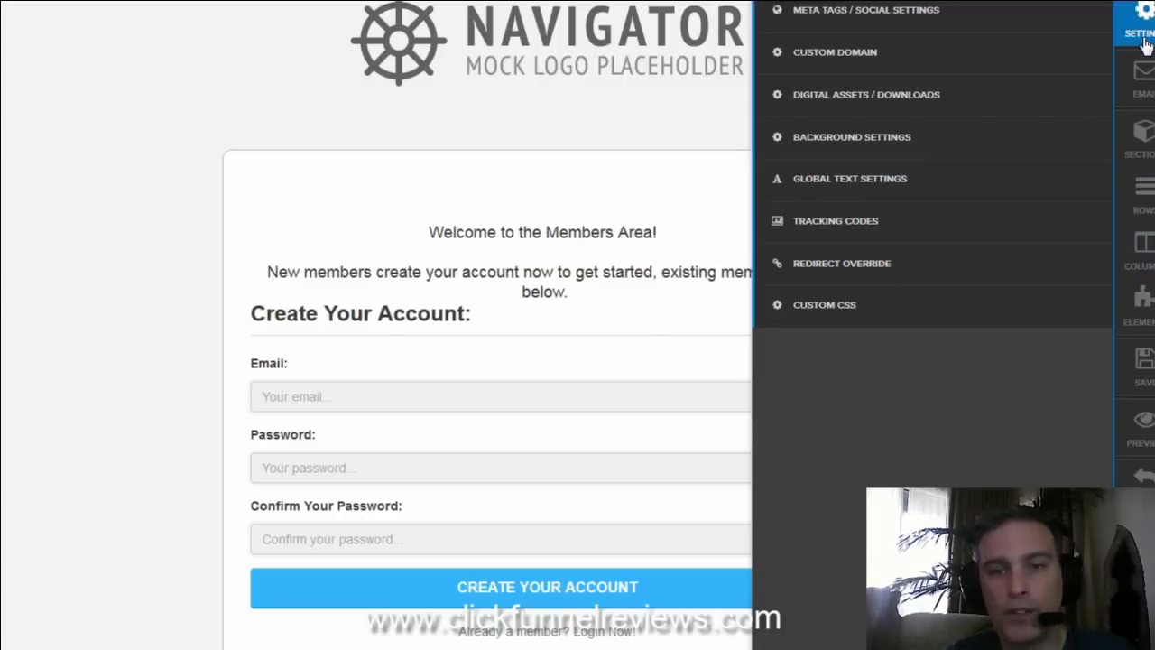
click(1144, 475)
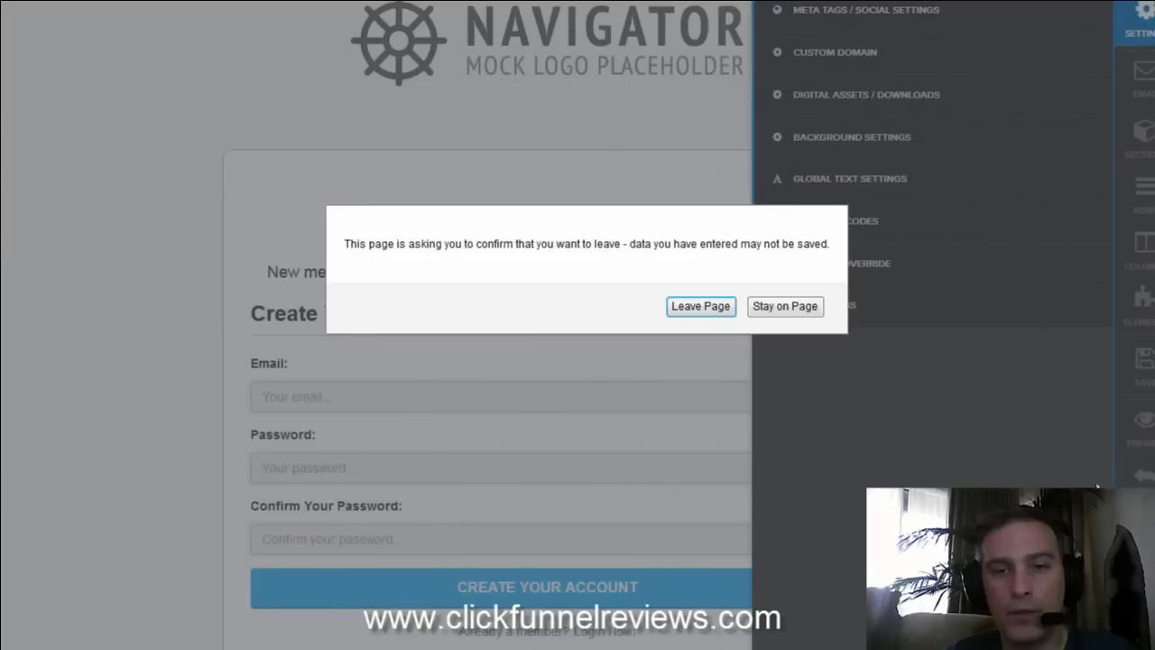
click(720, 311)
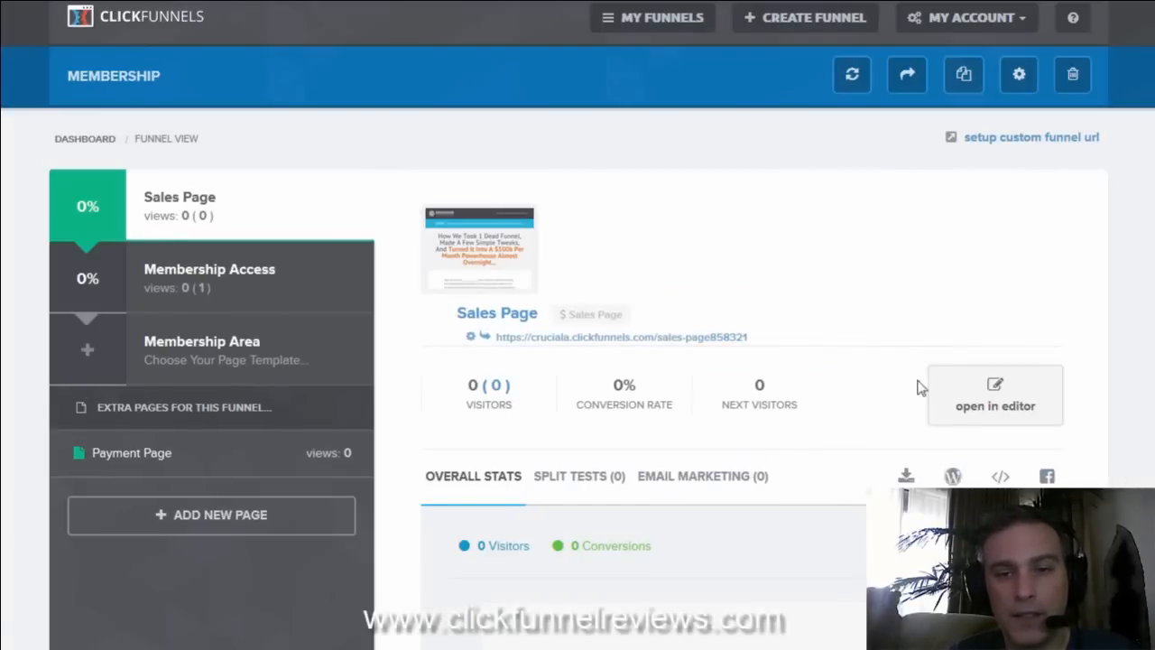
Start a new marketing email for the Membership Access page and review its condition choices and HTML body field.
scroll(671, 262, down, 2)
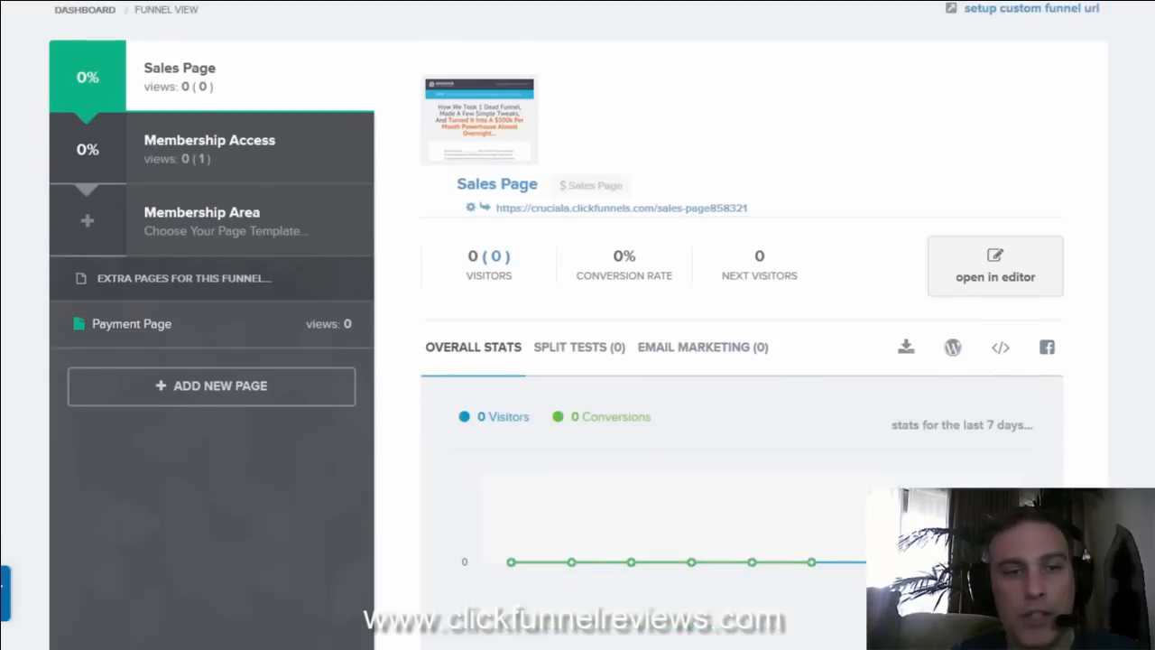
click(261, 181)
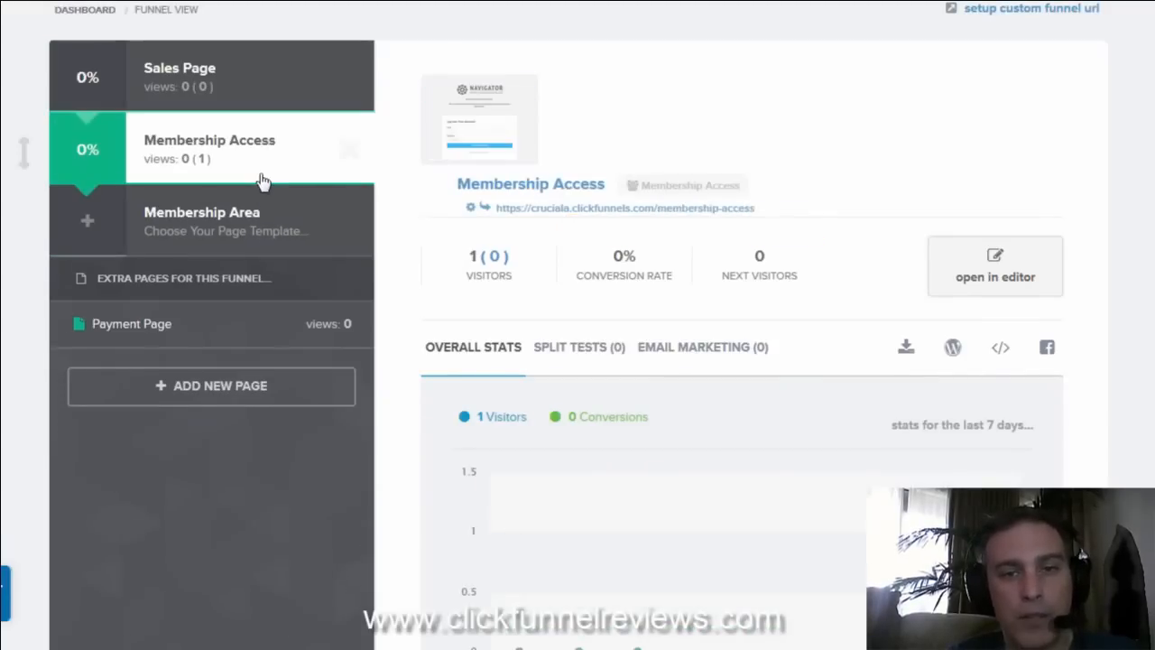
click(702, 353)
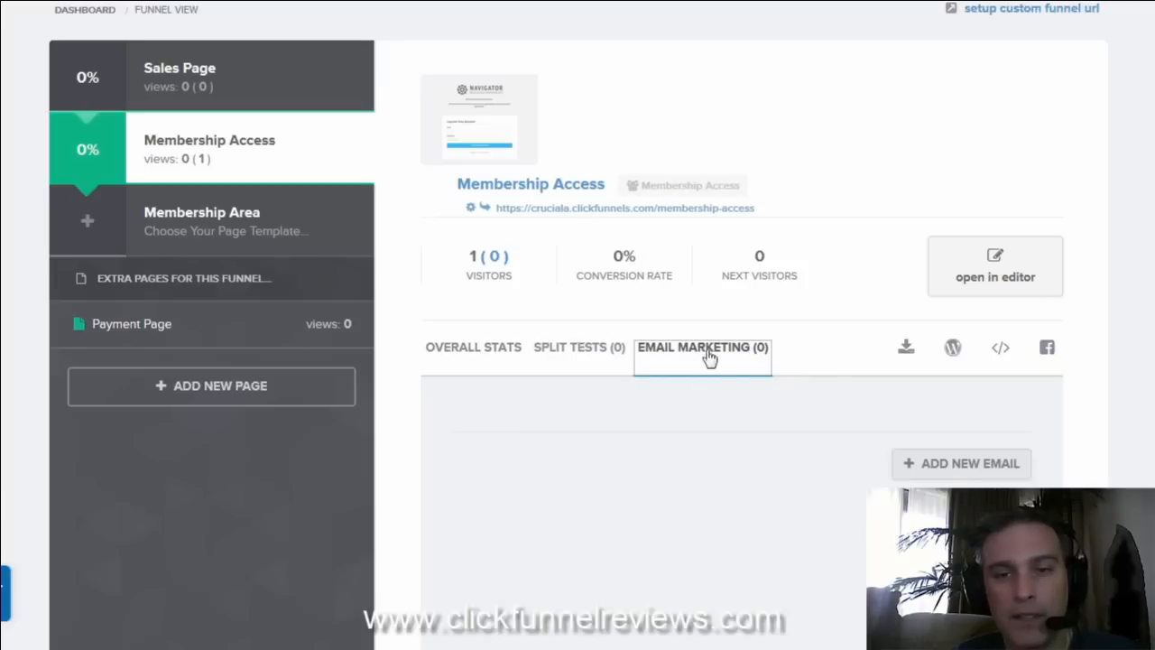
click(927, 466)
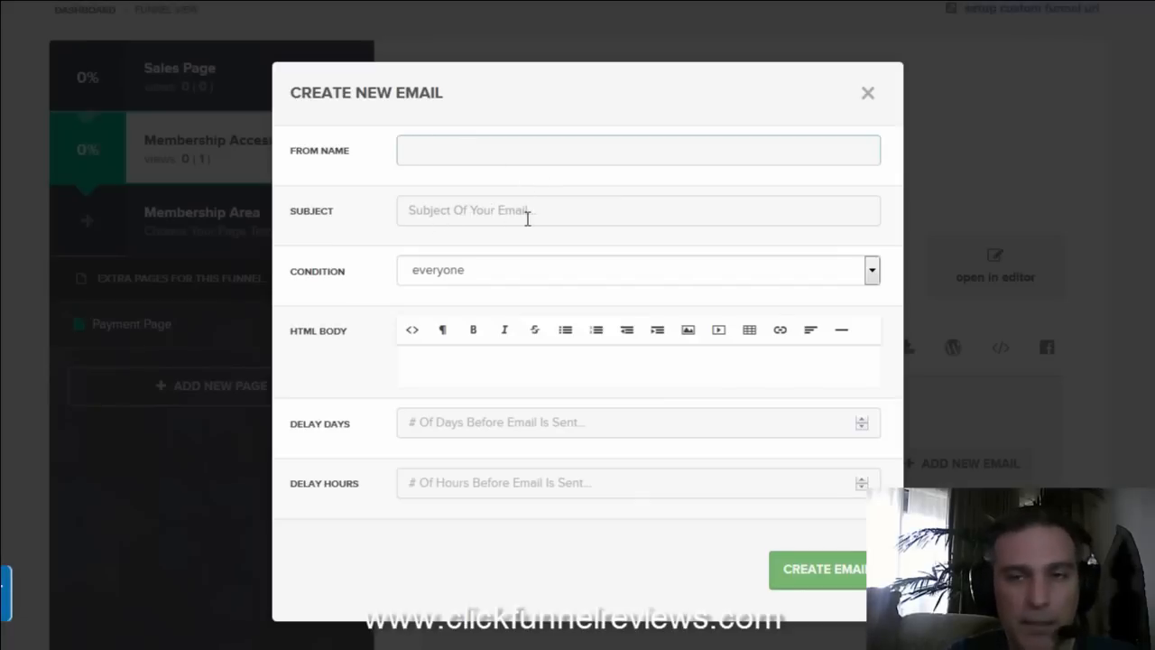
click(872, 273)
click(872, 272)
click(872, 272)
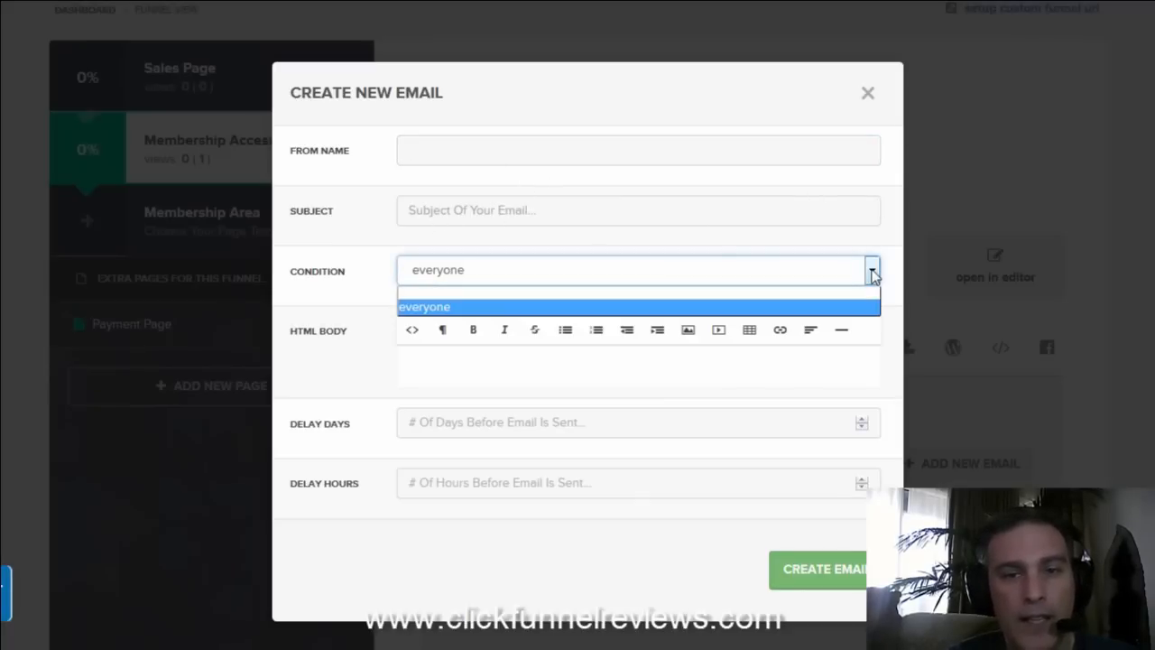
click(872, 272)
click(492, 271)
click(454, 270)
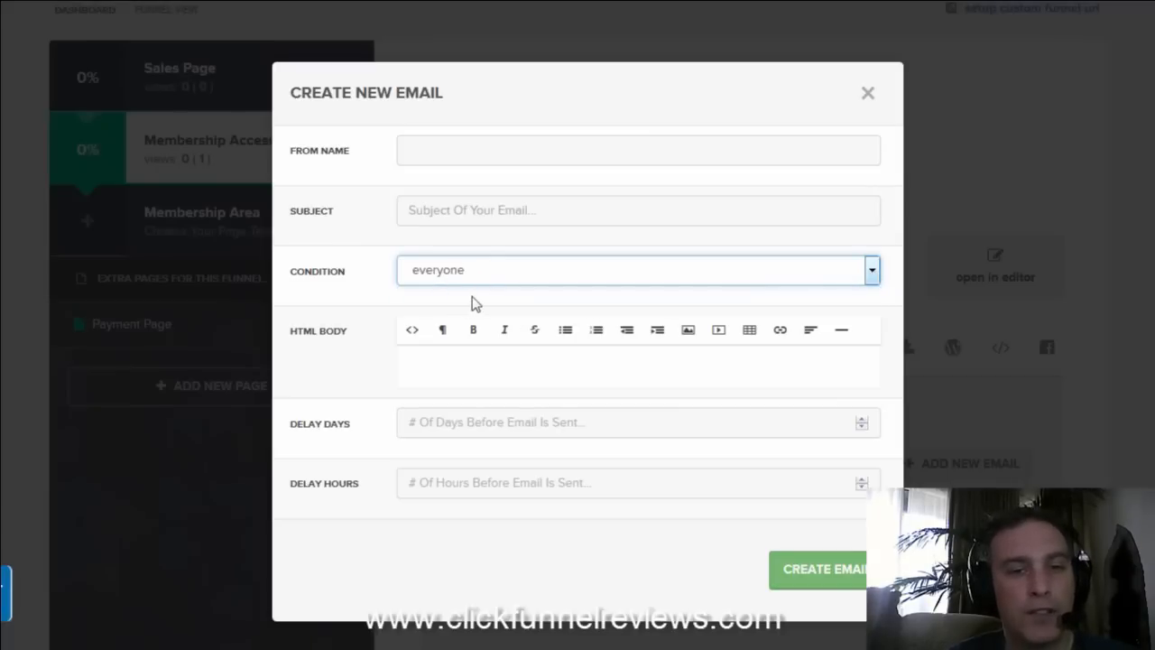
click(450, 369)
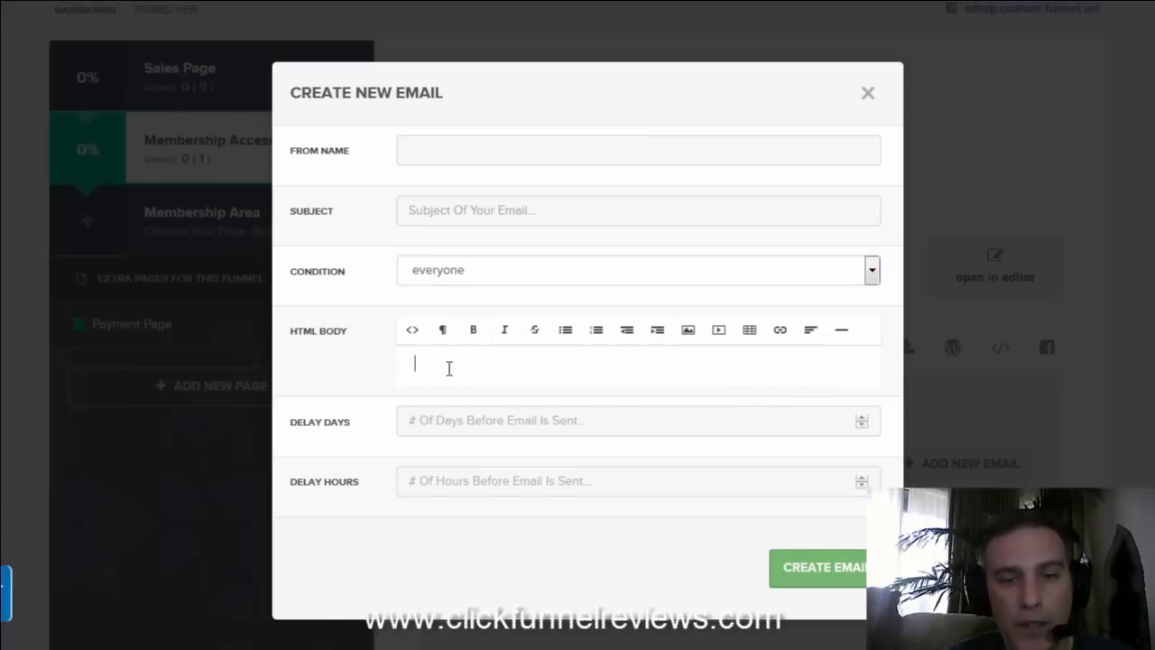
Try out the new email's delay days value, clear it, discard the email, and return to the page's overall stats.
click(862, 419)
click(862, 419)
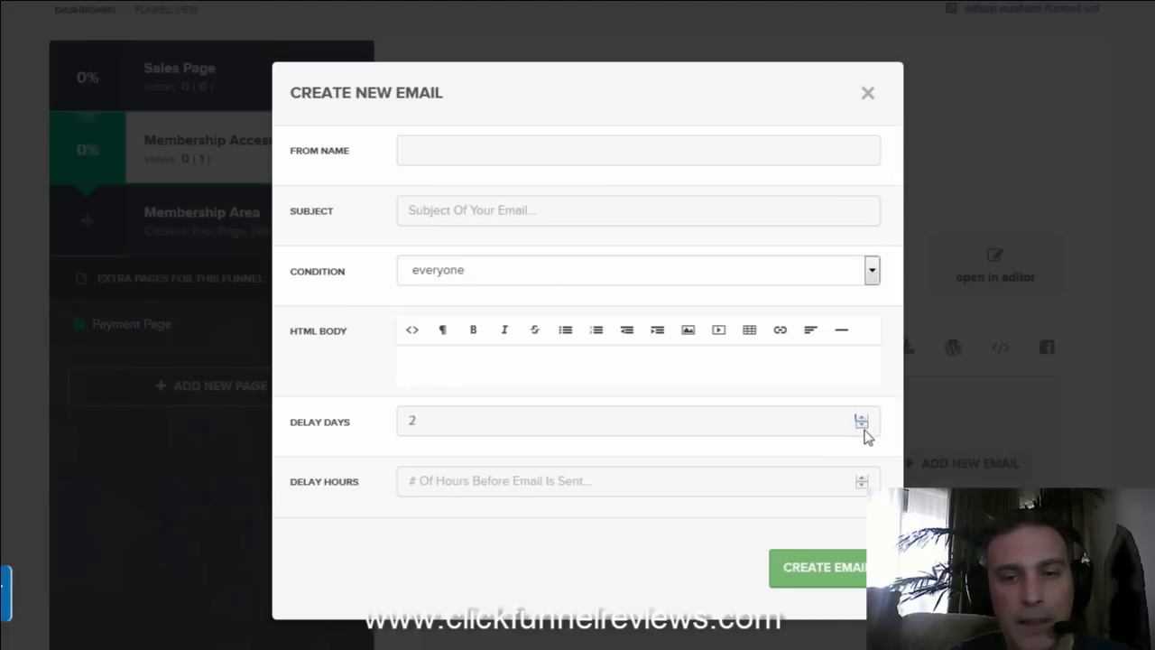
click(863, 426)
click(863, 426)
click(863, 426)
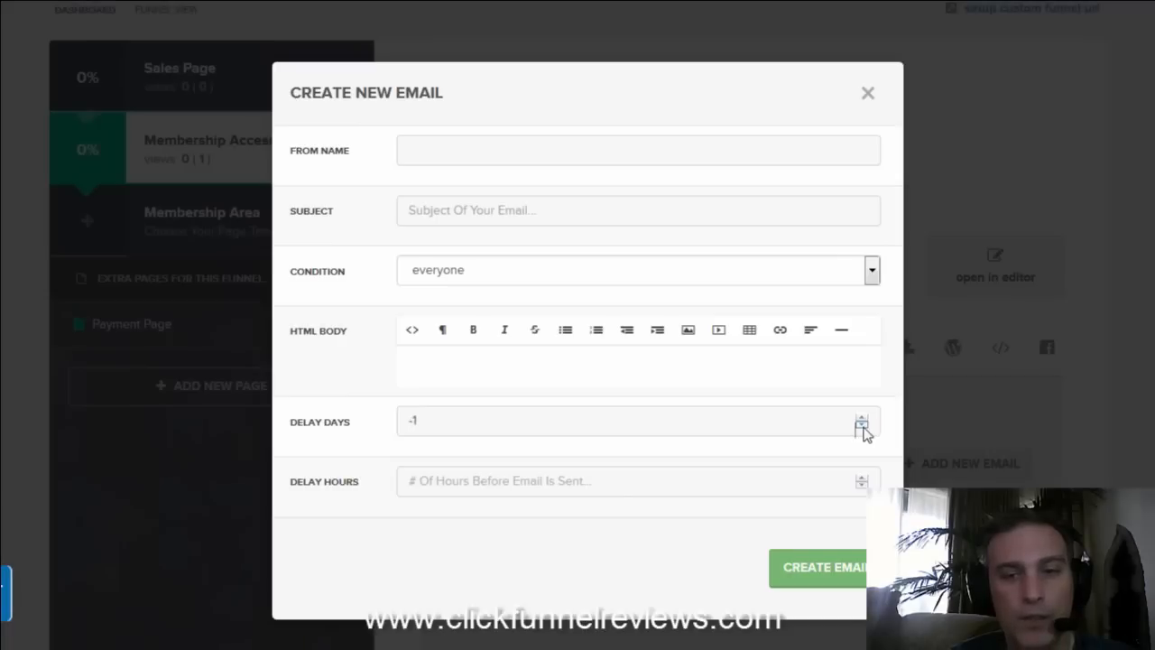
click(862, 418)
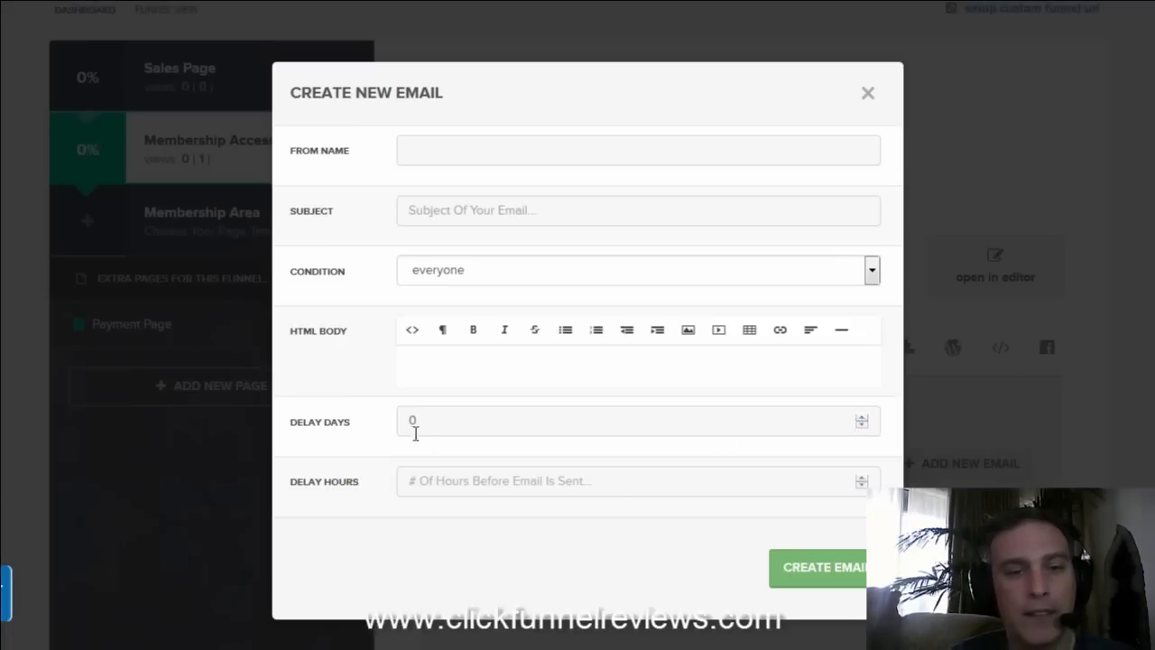
drag(413, 424, 395, 423)
key(BackSpace)
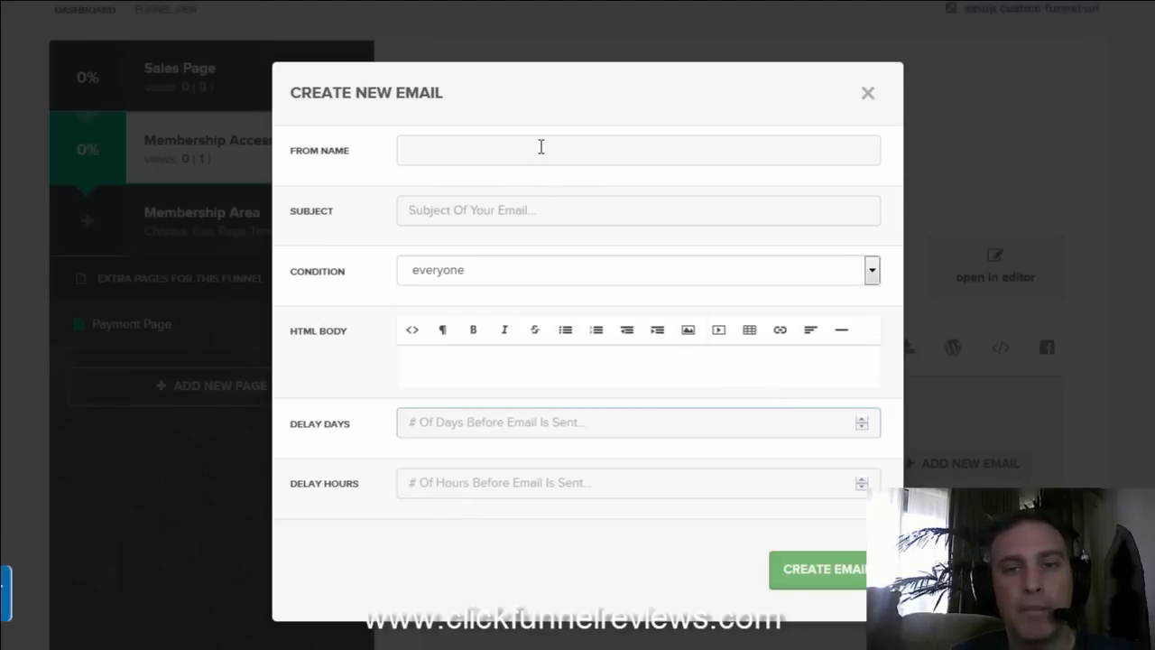
click(870, 95)
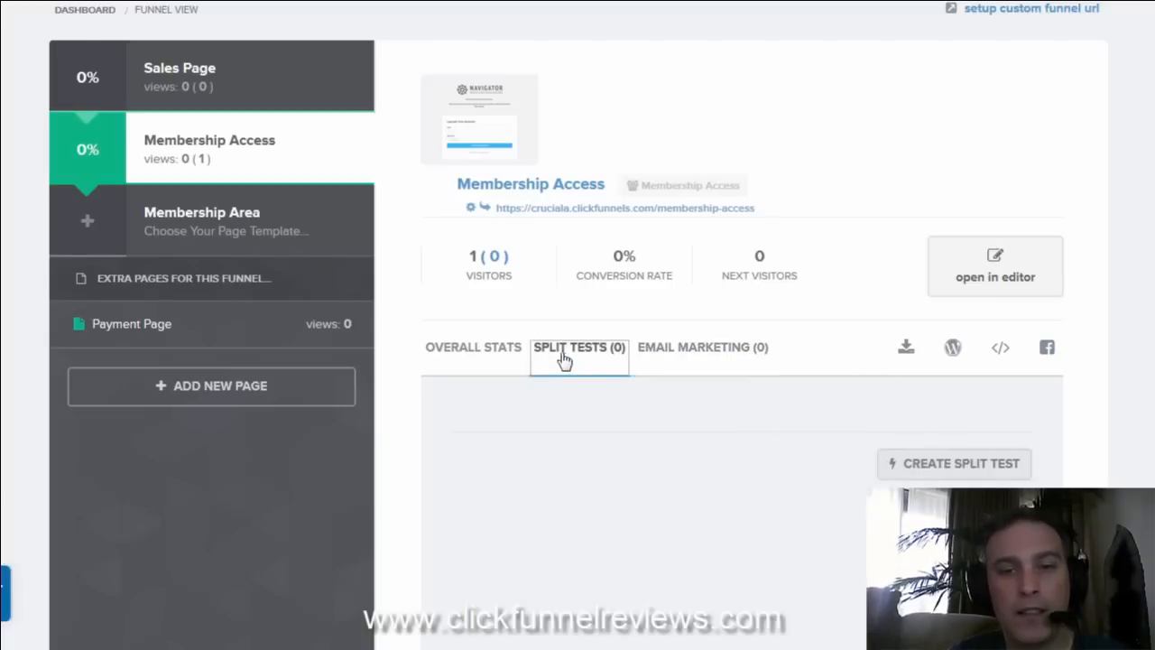
click(504, 361)
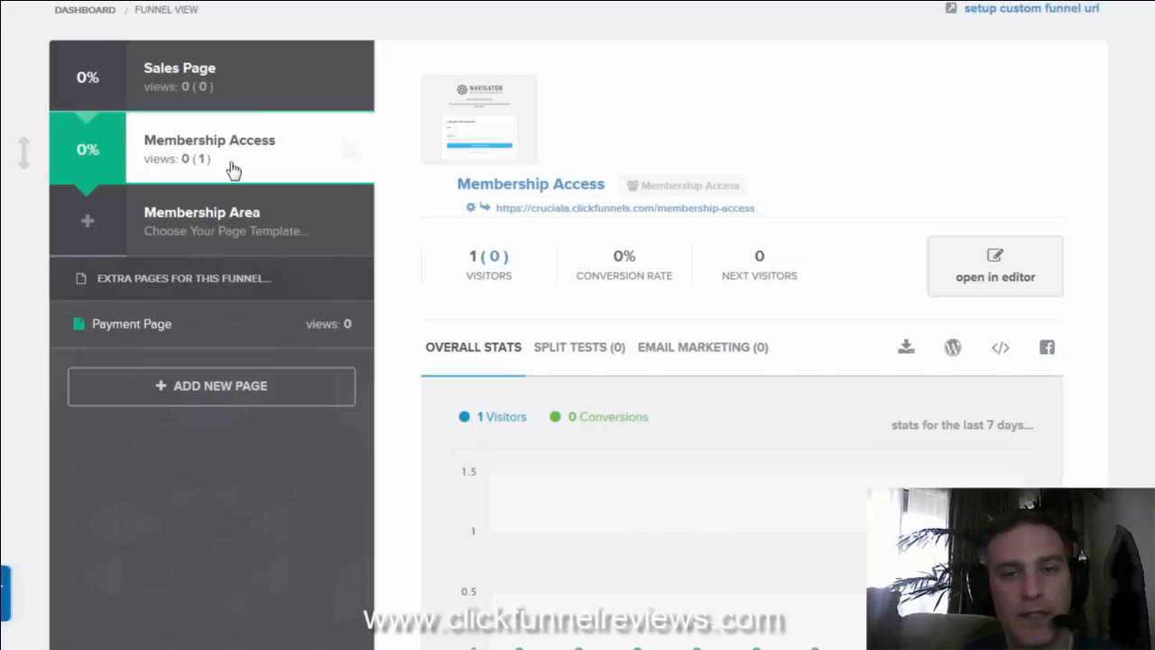
Copy the Membership Access page link and open the live page in a new tab to check its login form.
triple_click(567, 208)
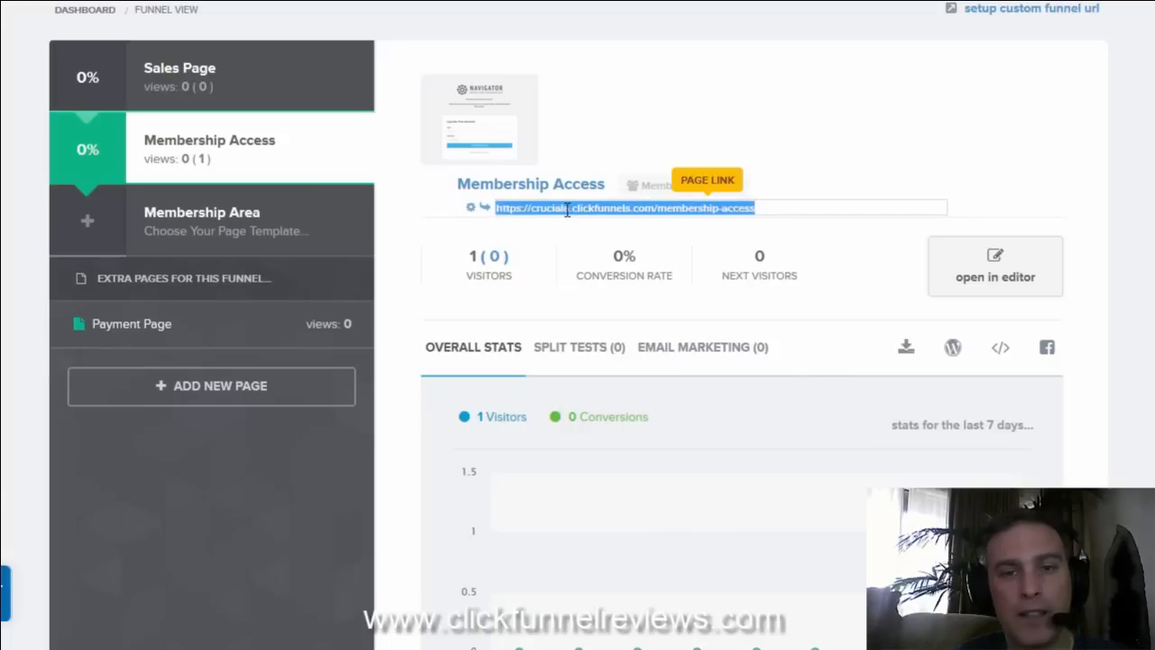
right_click(567, 209)
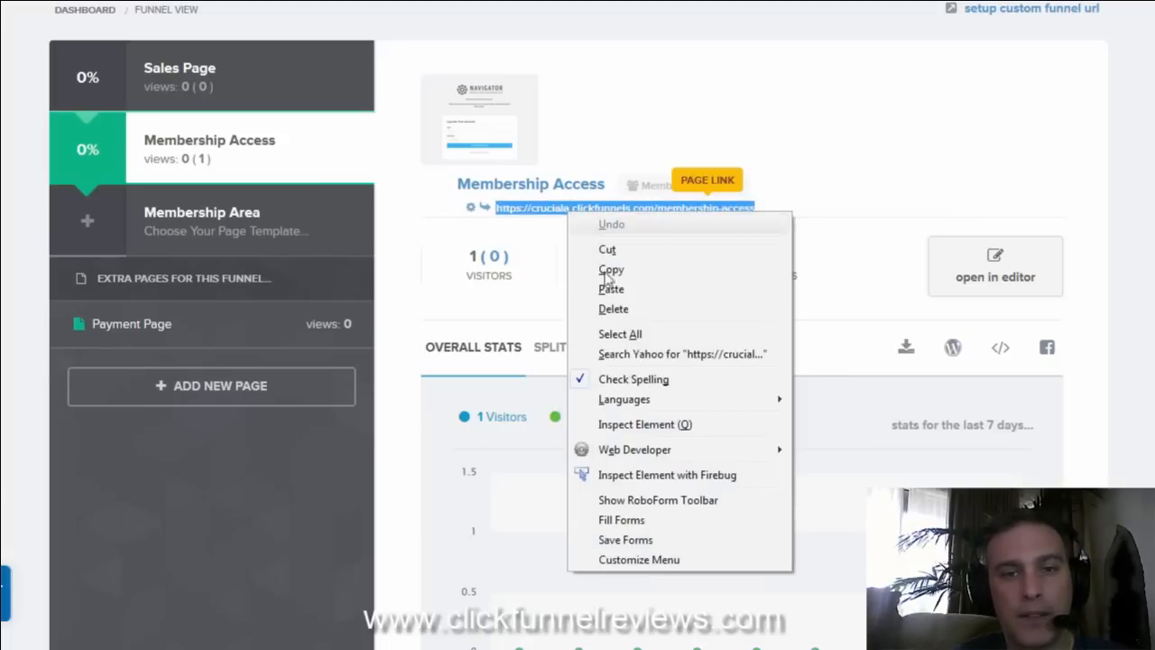
click(611, 269)
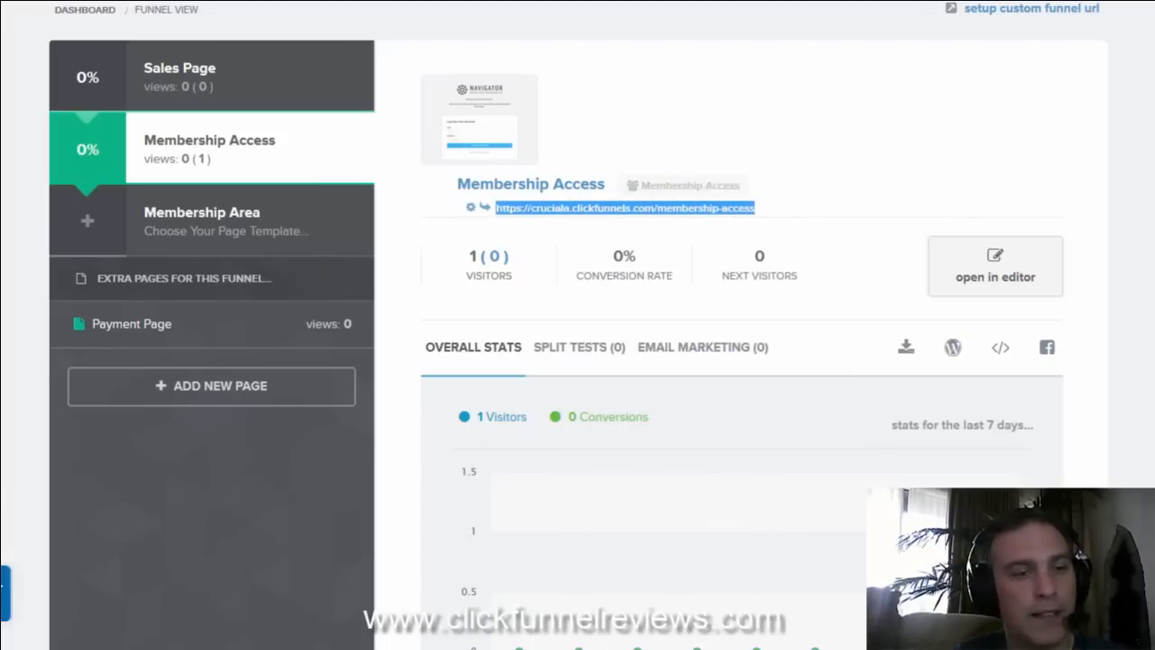
key(ctrl+t)
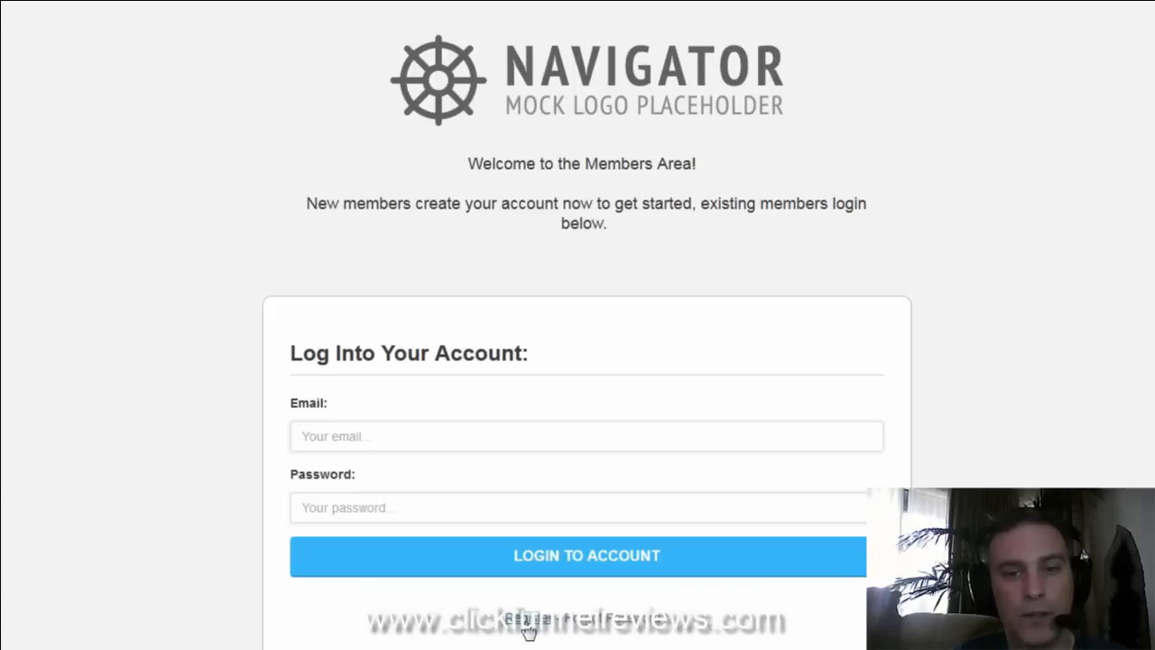
click(594, 621)
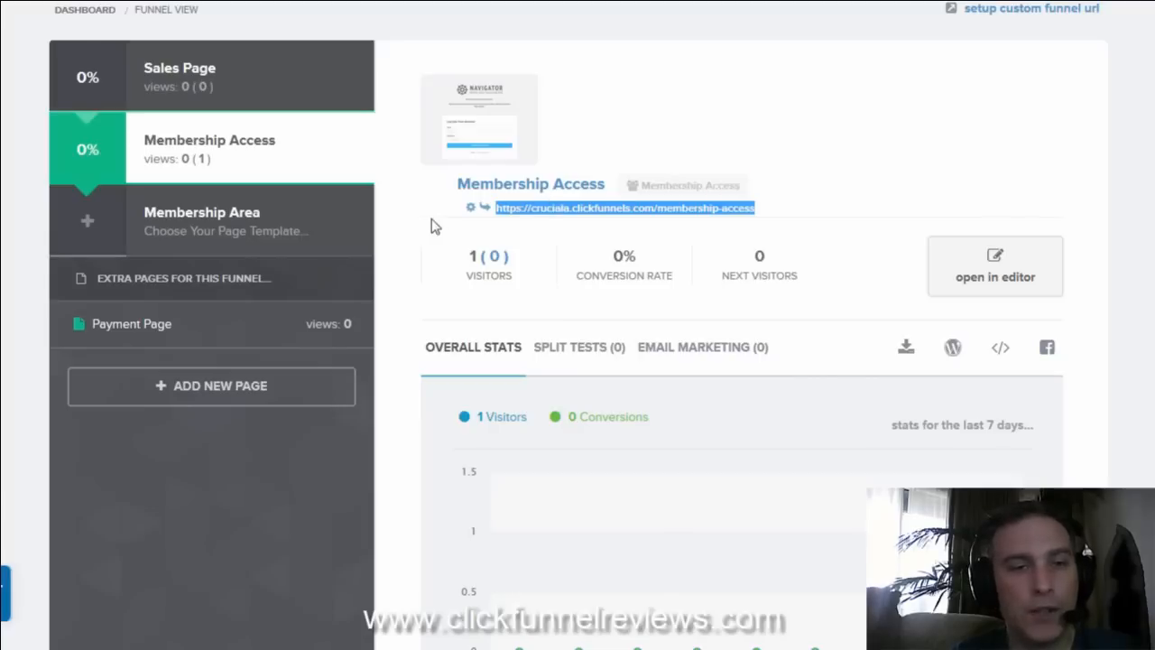
Add the Membership Area page to the funnel using the Simple Membership template.
click(292, 213)
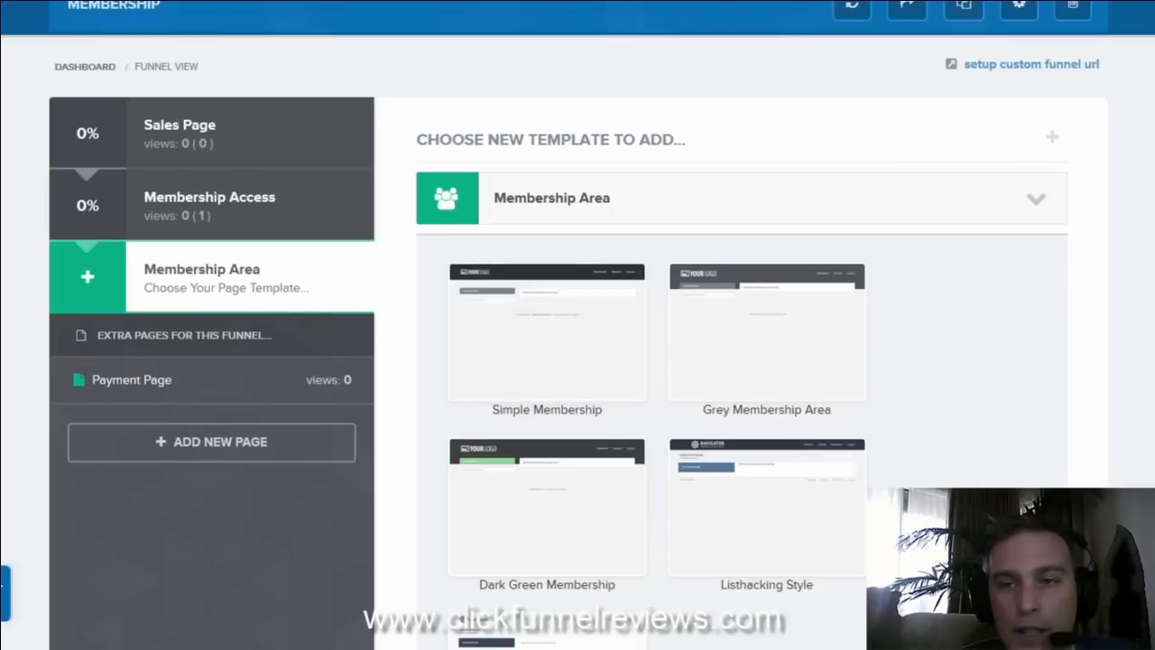
scroll(578, 343, down, 2)
scroll(578, 343, up, 1)
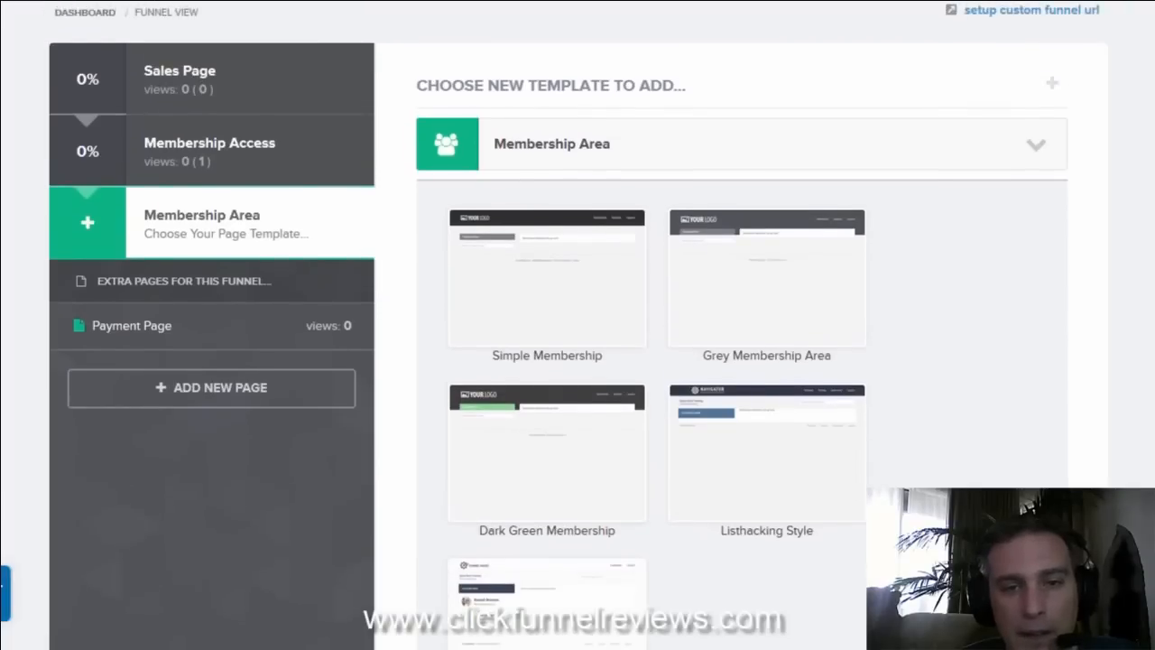
mouse_move(551, 304)
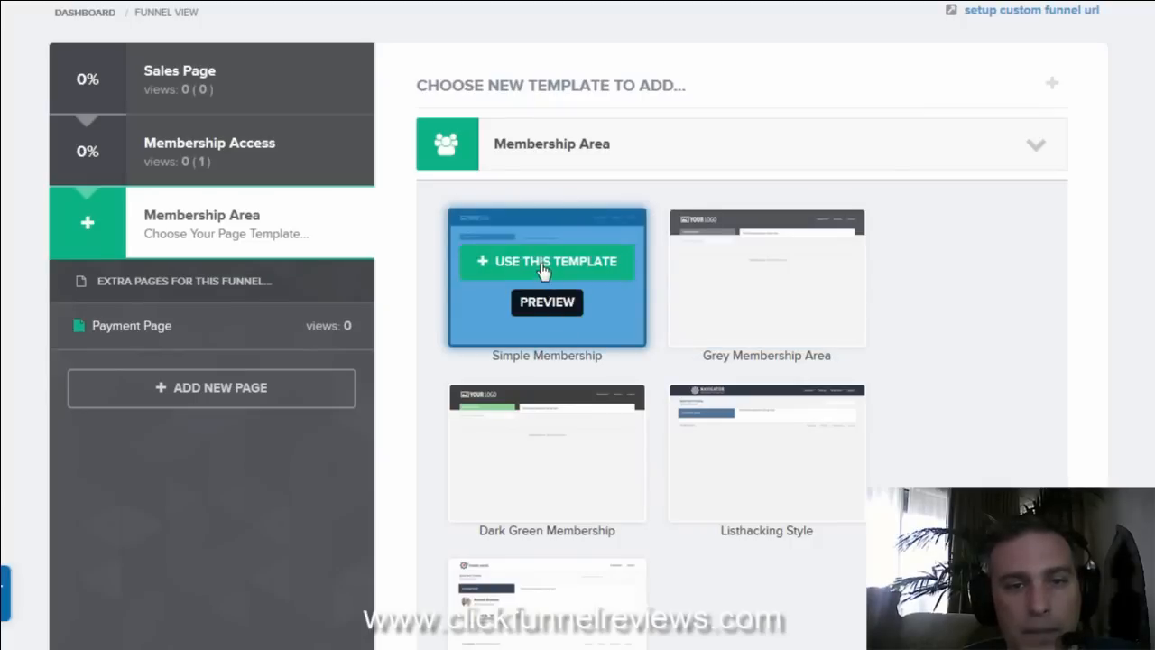
click(544, 262)
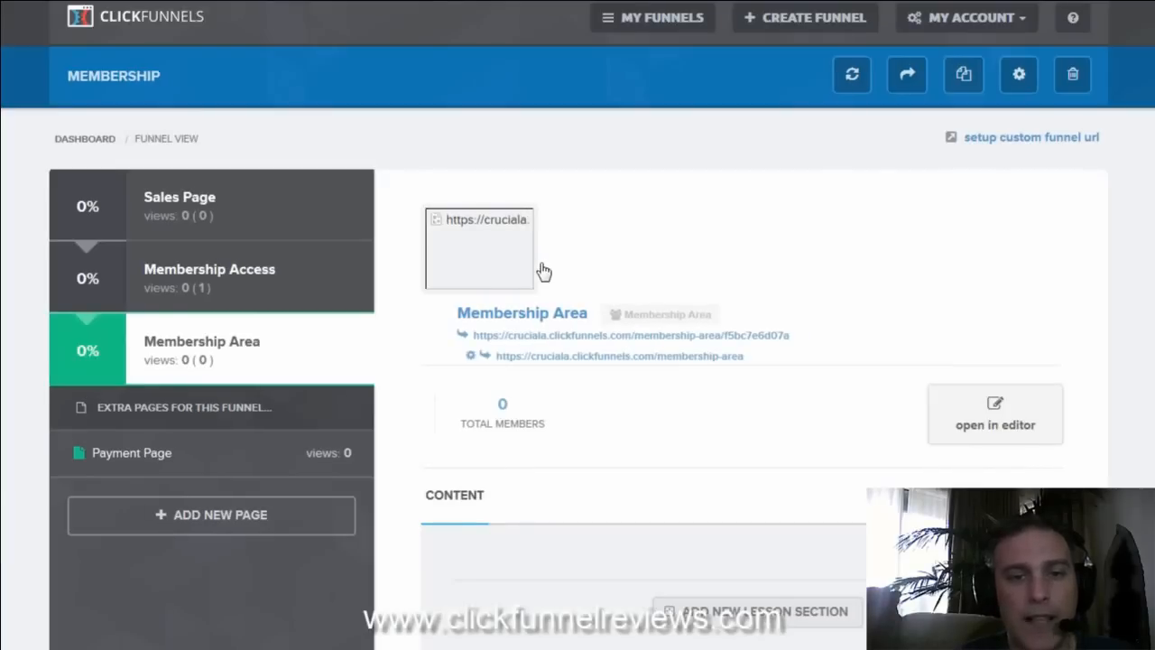
click(345, 350)
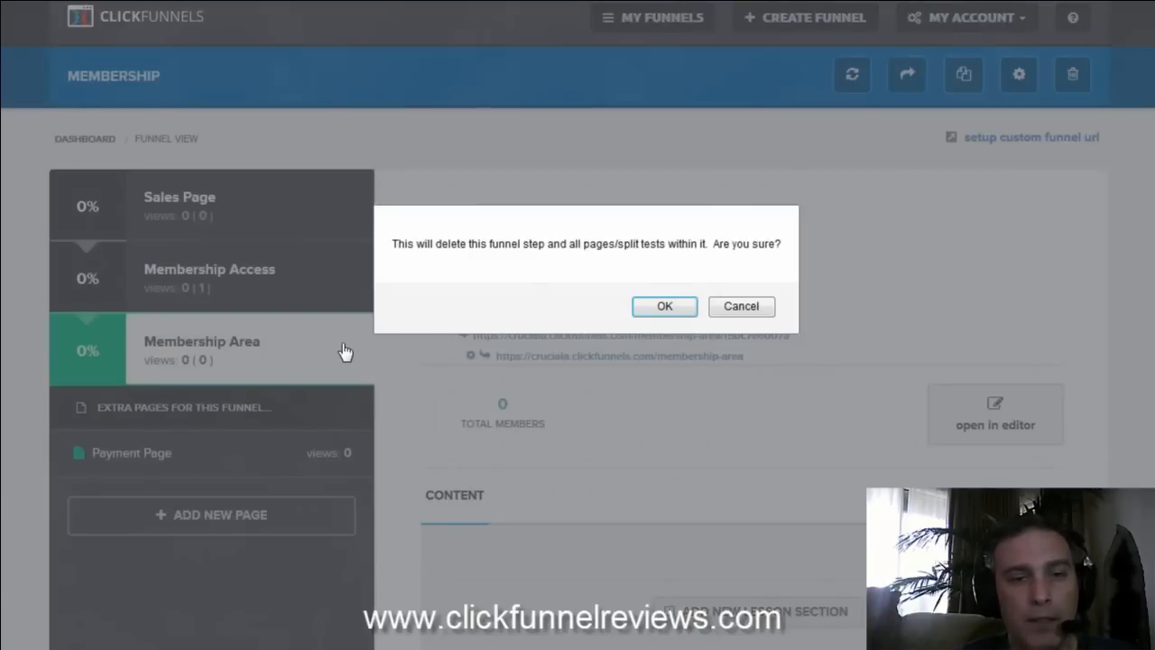
click(742, 306)
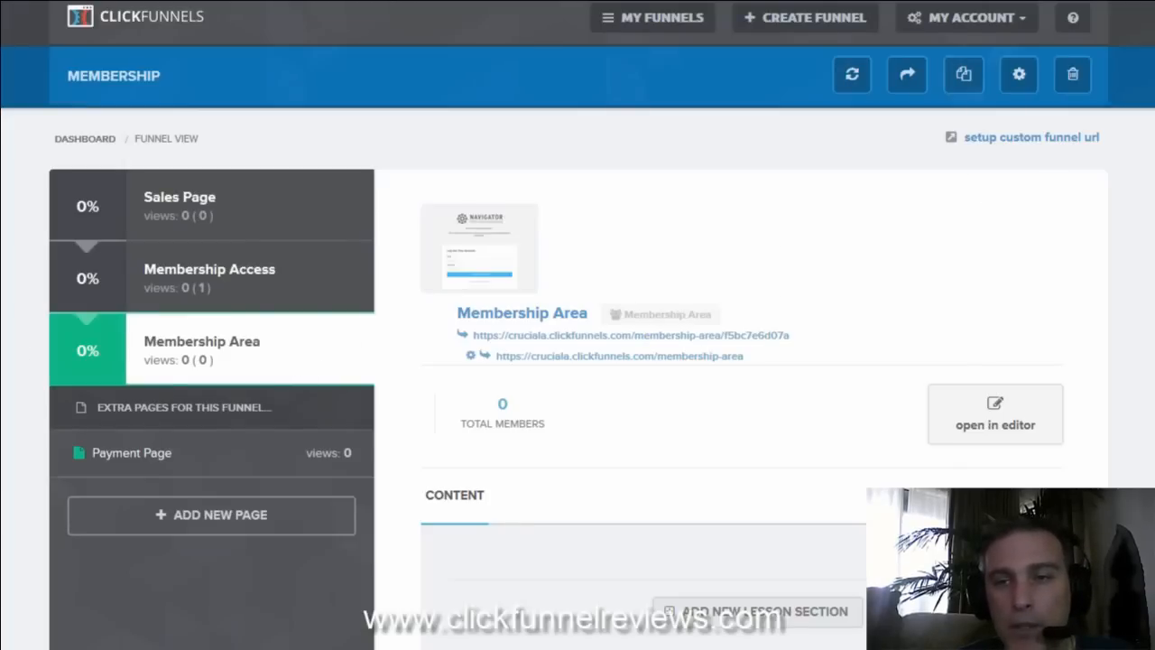
Review the Membership Area's content section and compare its overview with the Membership Access step.
scroll(577, 325, down, 3)
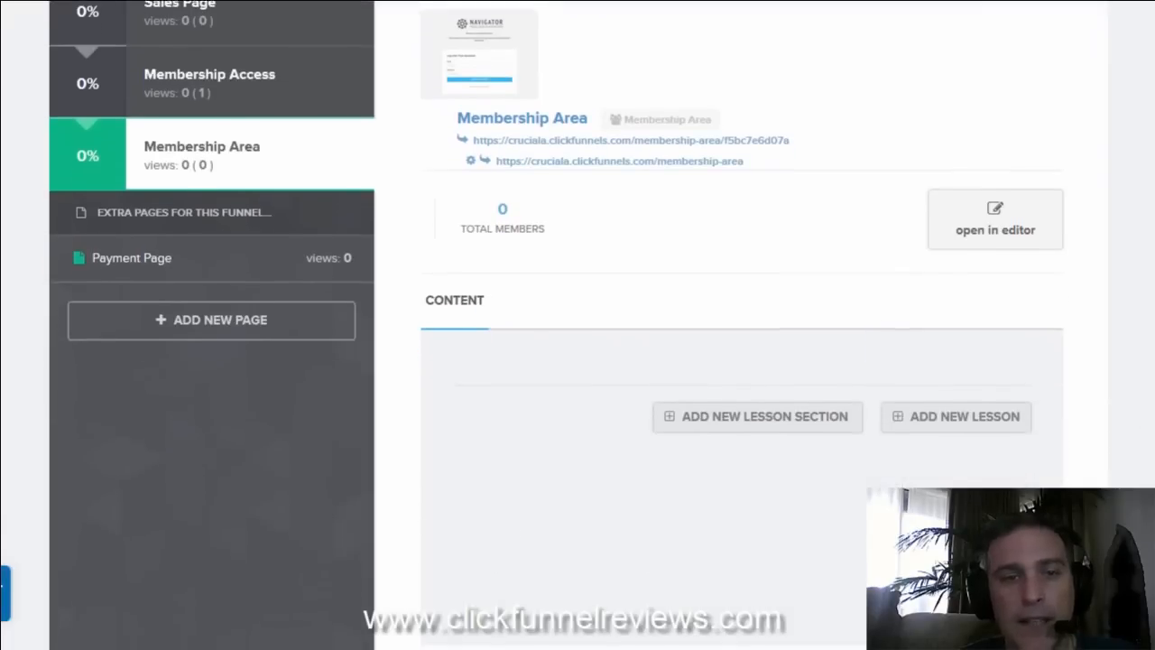
scroll(557, 325, up, 1)
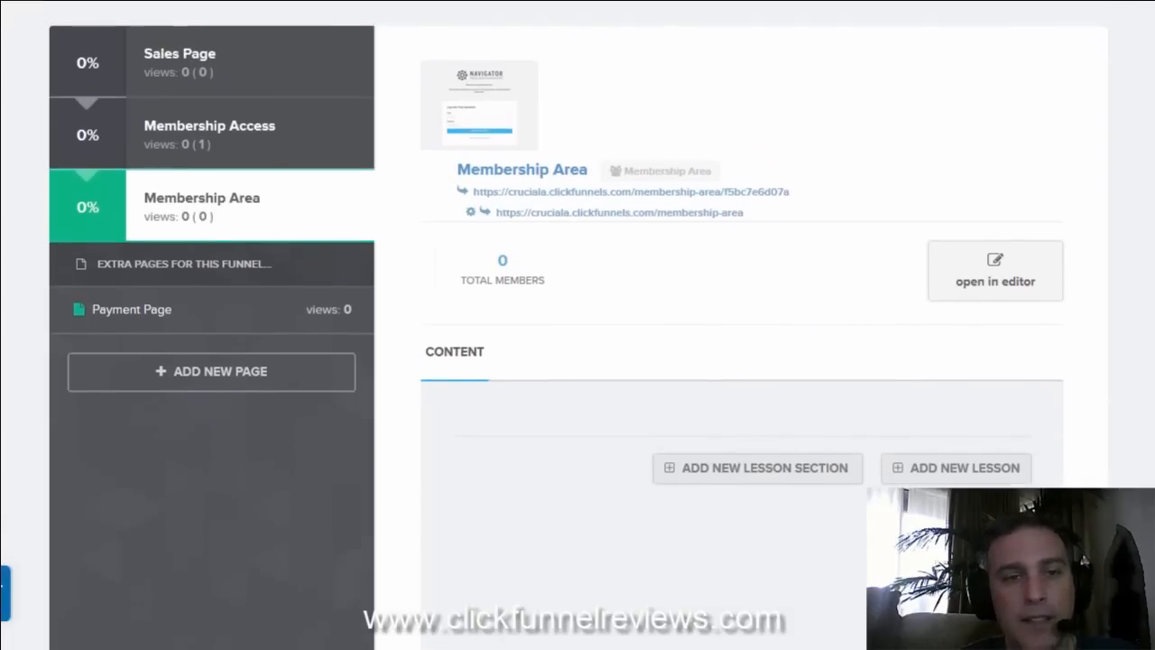
click(307, 132)
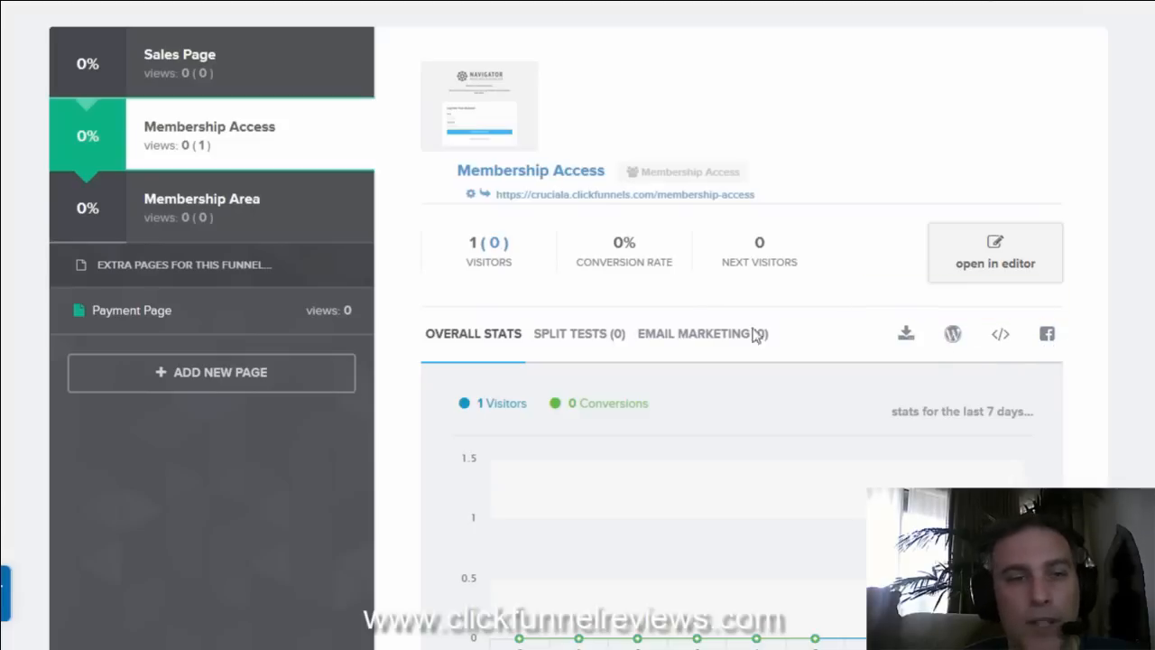
click(285, 223)
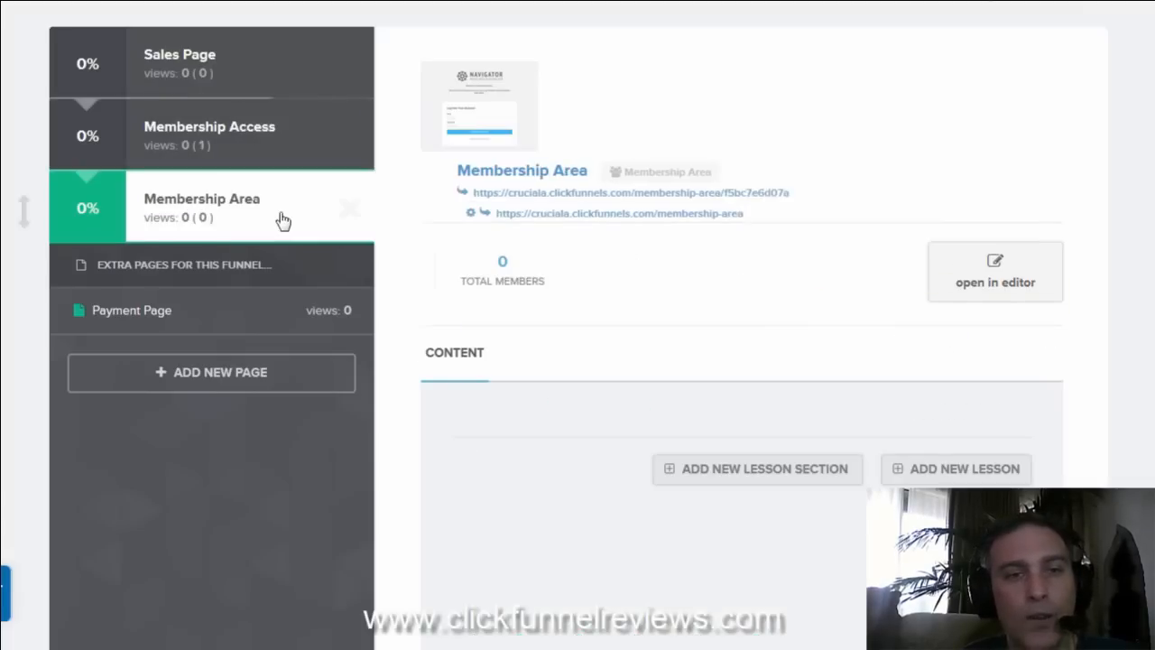
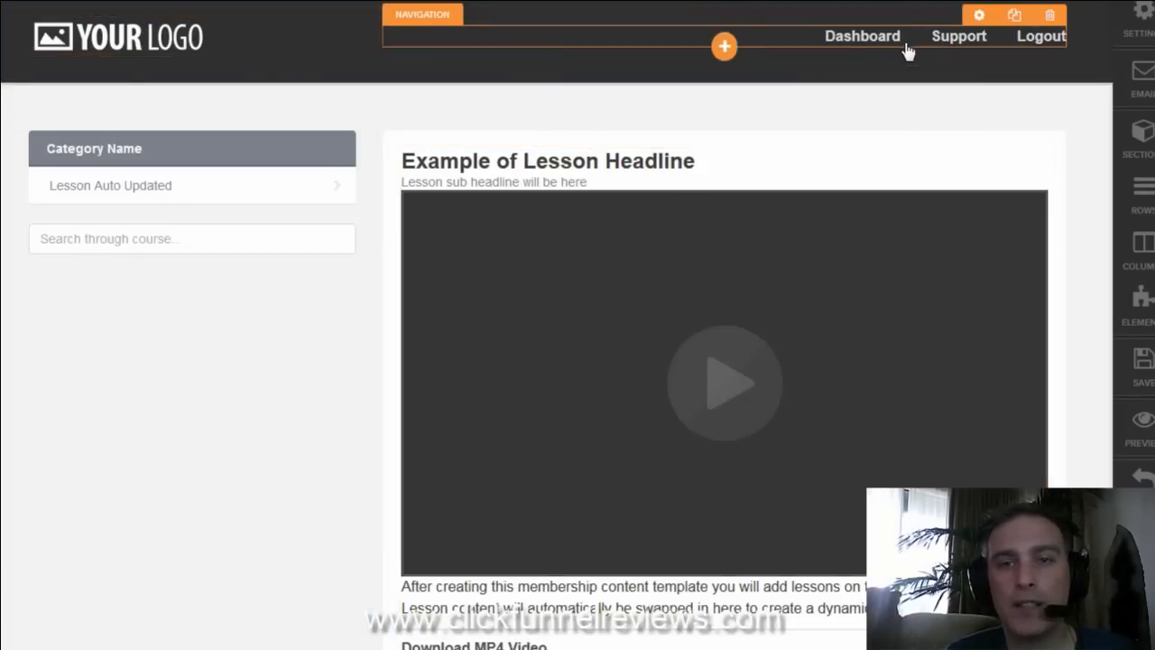
Examine the header navigation's link copy, URL and style settings in the members area, ending at the page's element list.
click(977, 18)
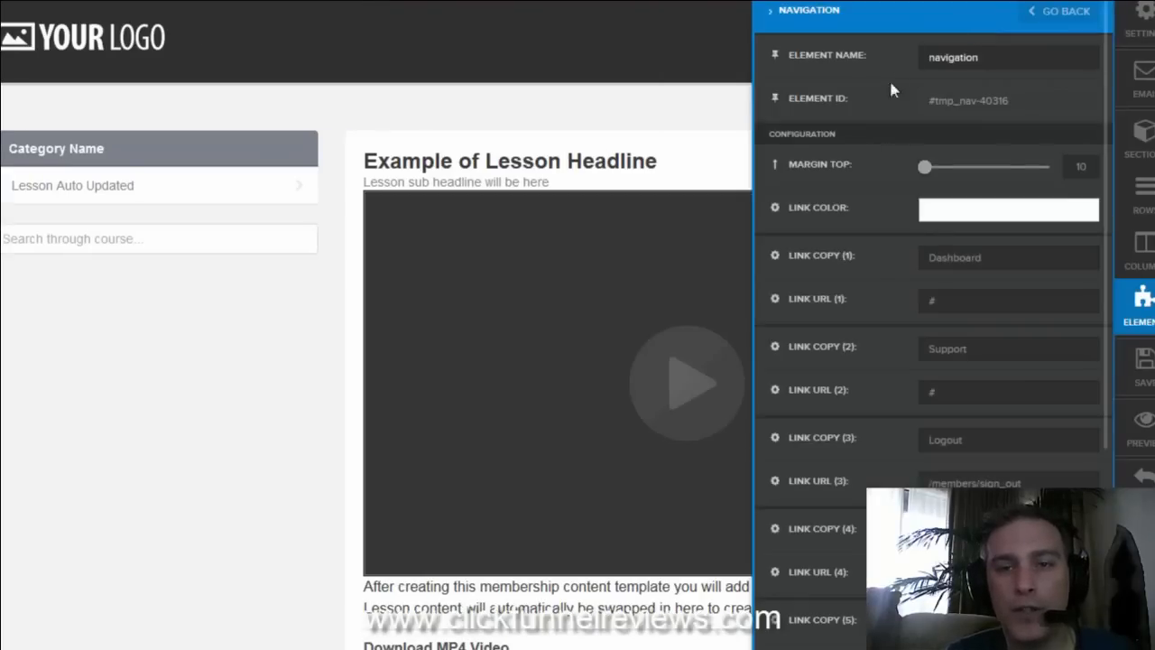
scroll(1109, 205, down, 4)
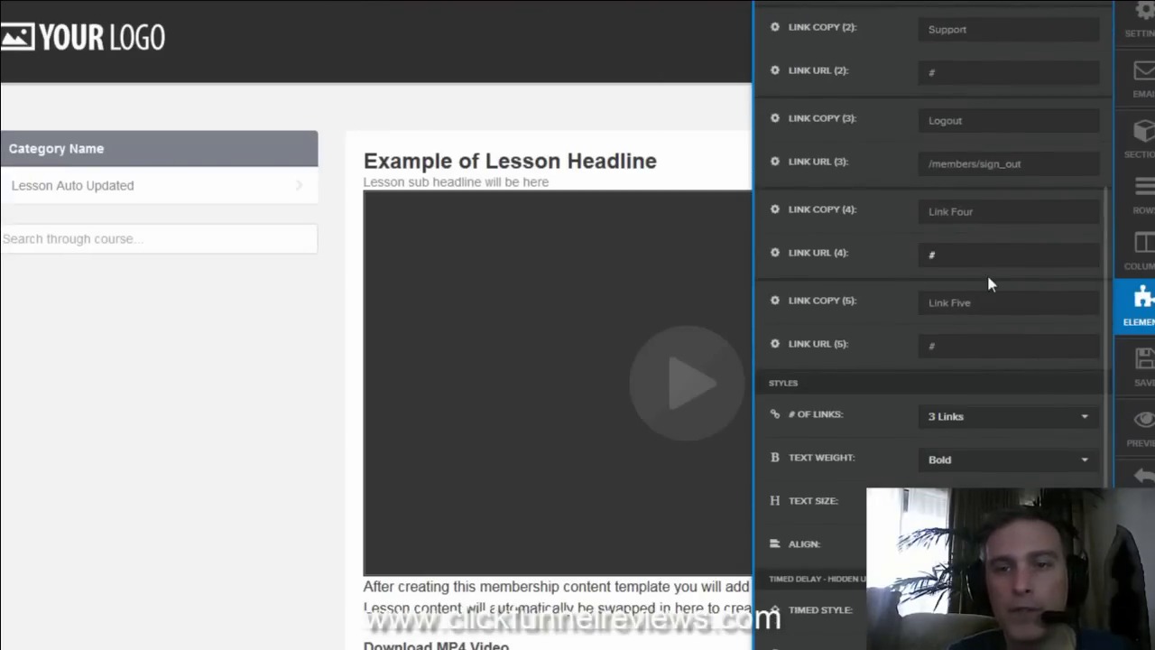
scroll(1110, 444, up, 4)
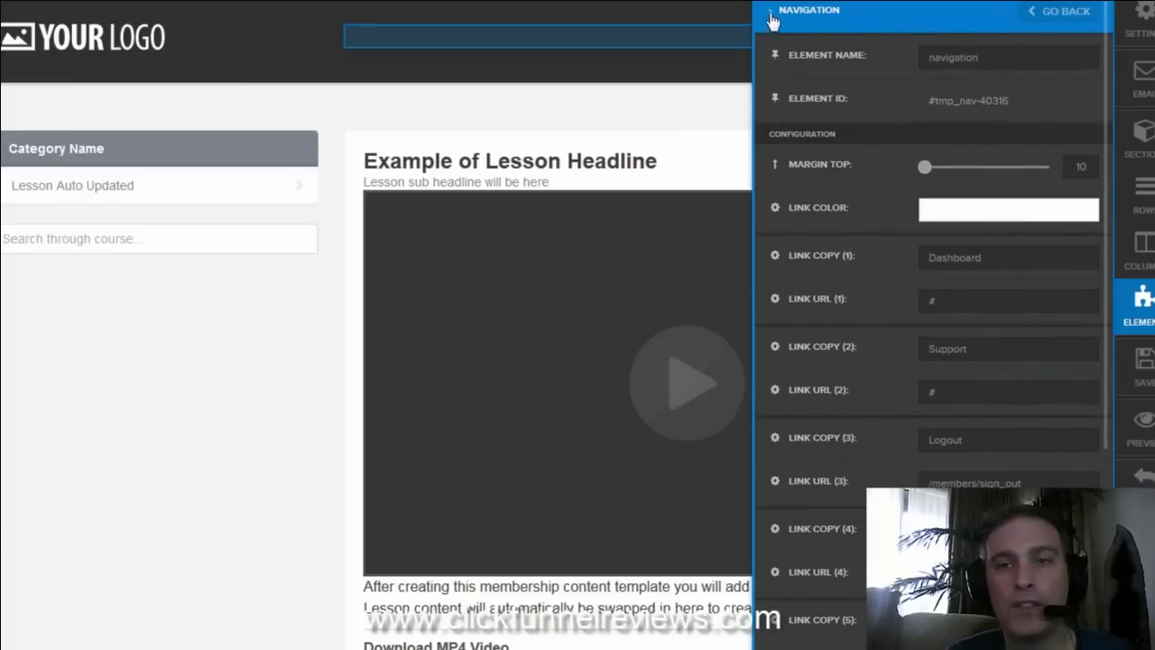
click(714, 63)
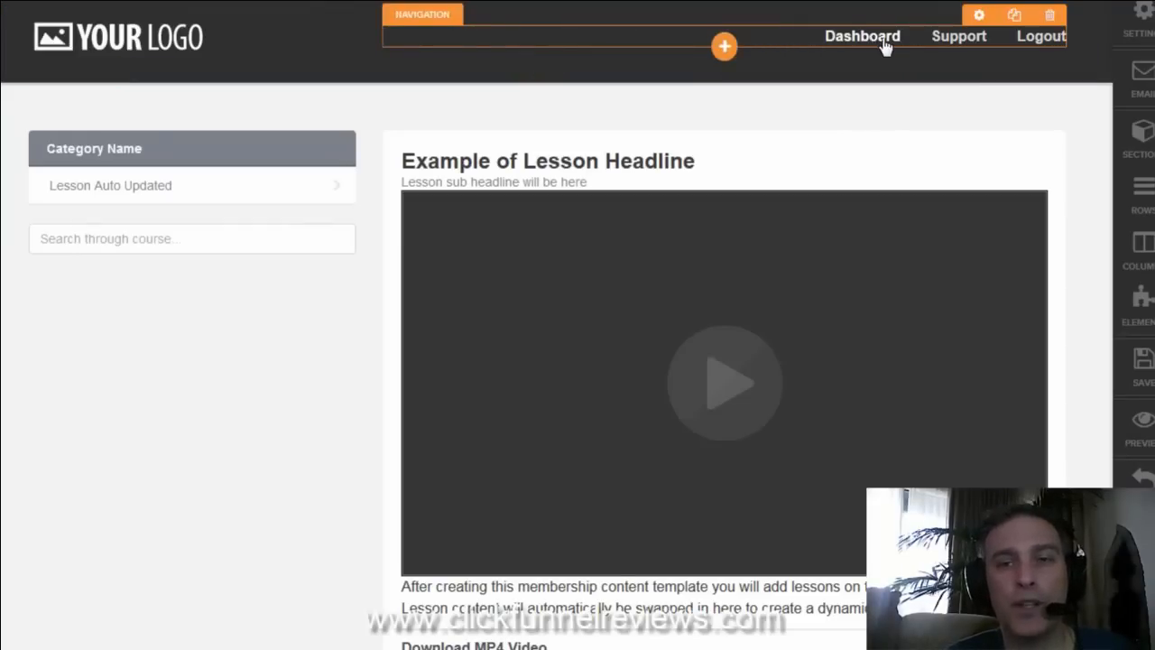
click(979, 16)
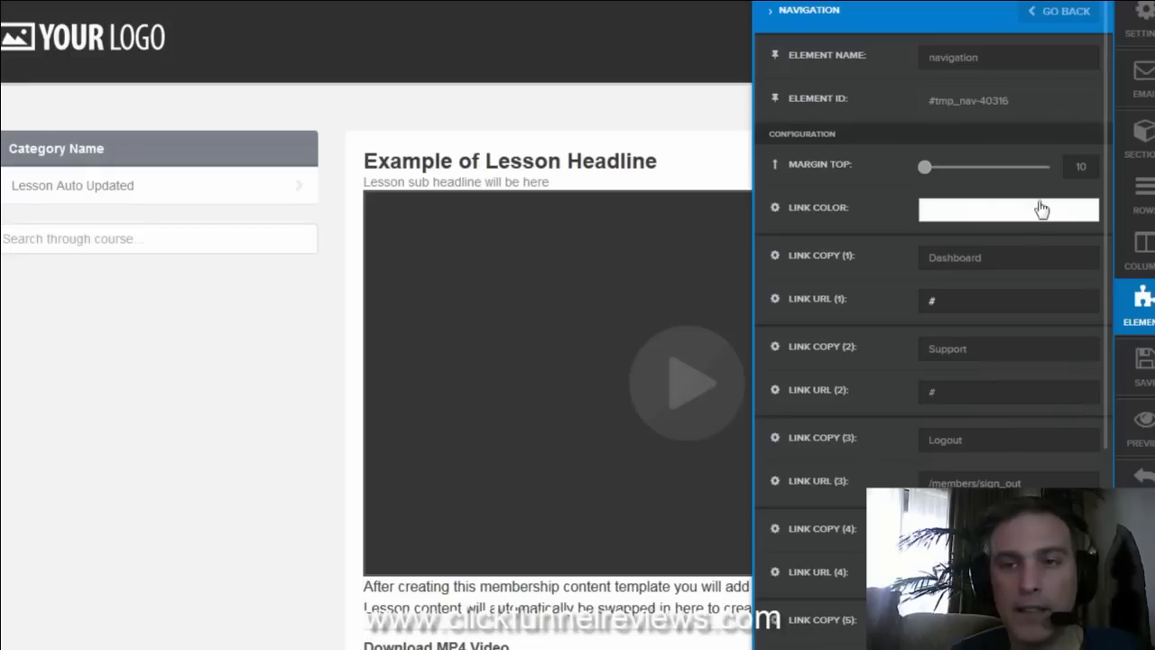
click(1055, 14)
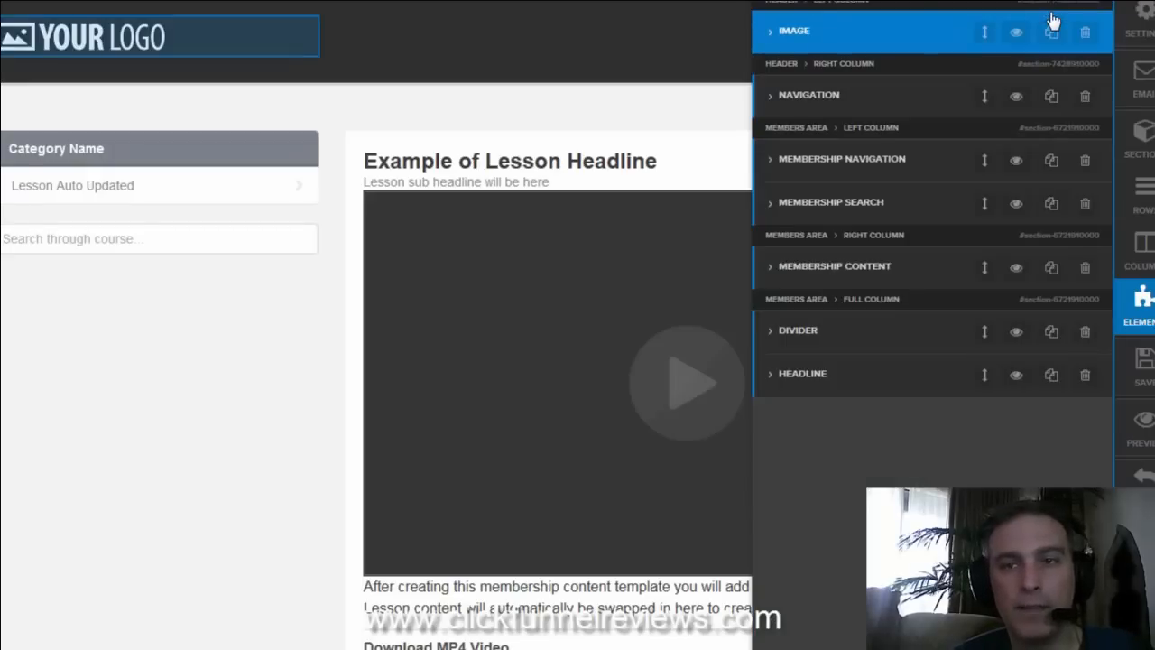
click(655, 42)
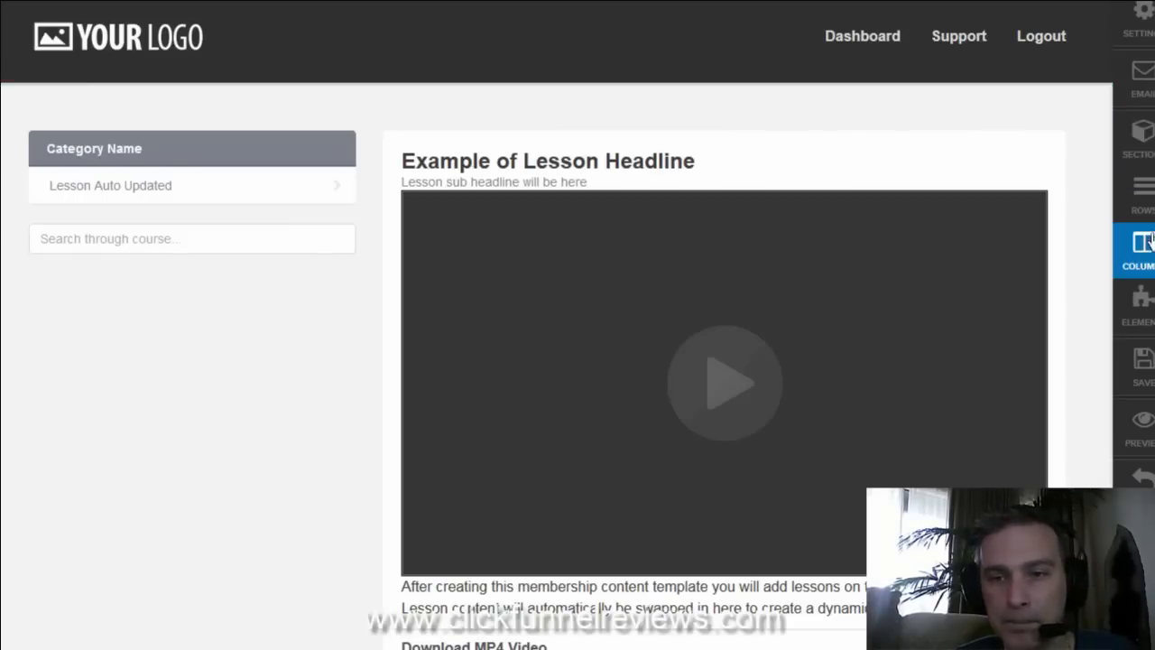
click(1145, 310)
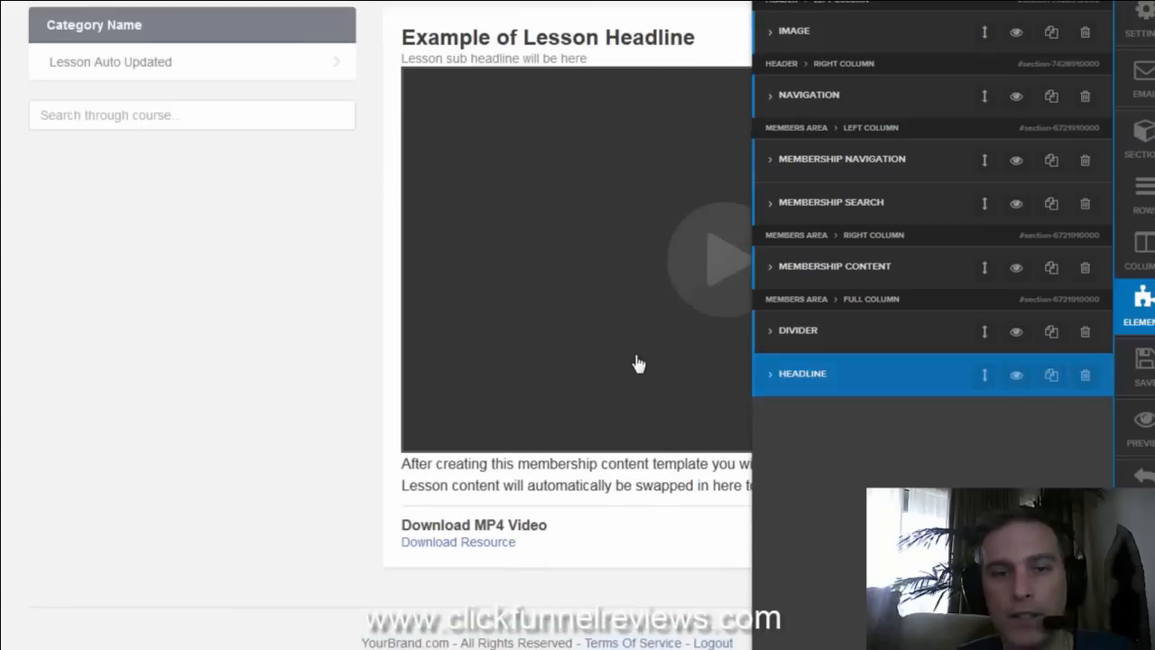
click(300, 400)
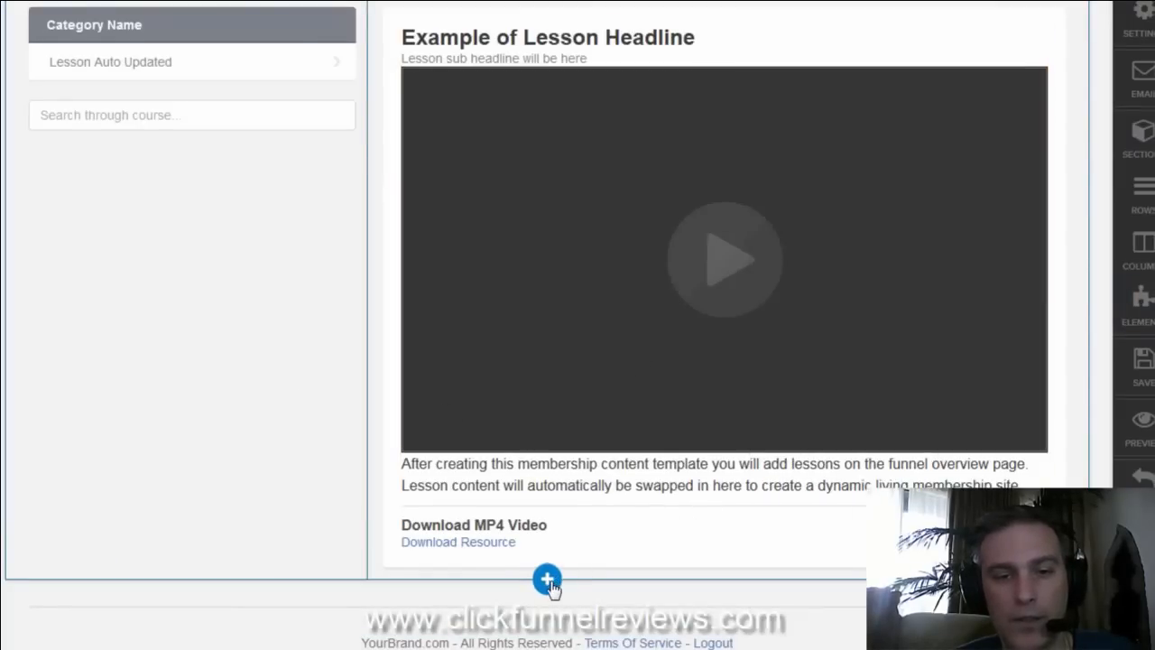
click(595, 543)
click(641, 551)
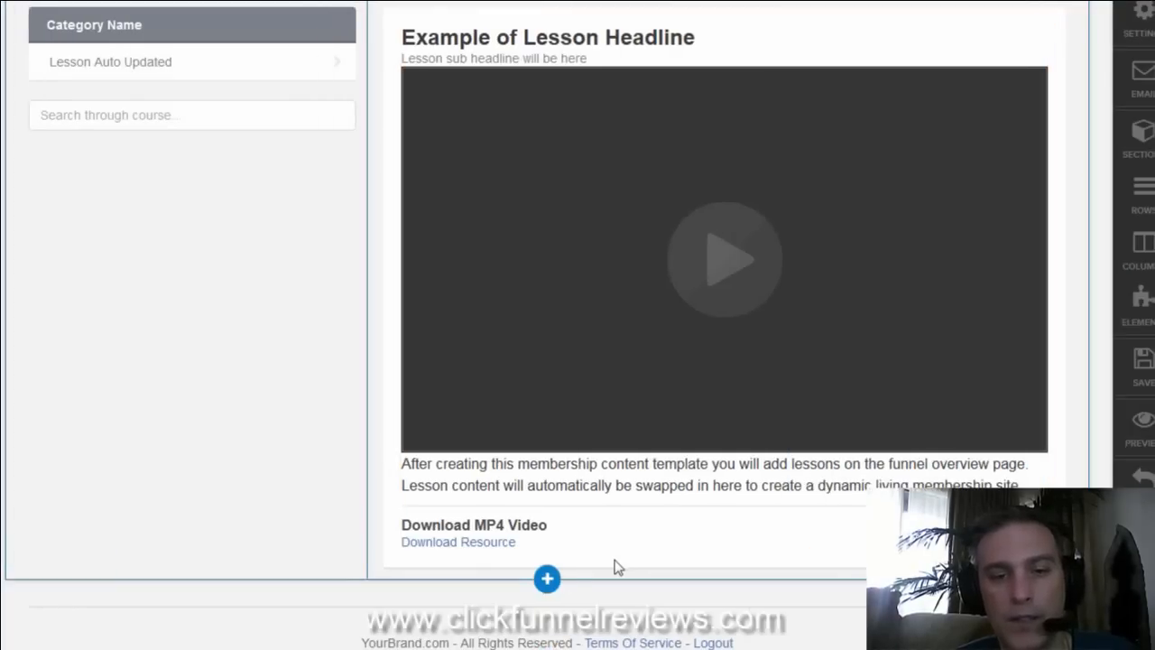
Add a 1 Column Block row beneath the lesson content of the members area page.
click(549, 582)
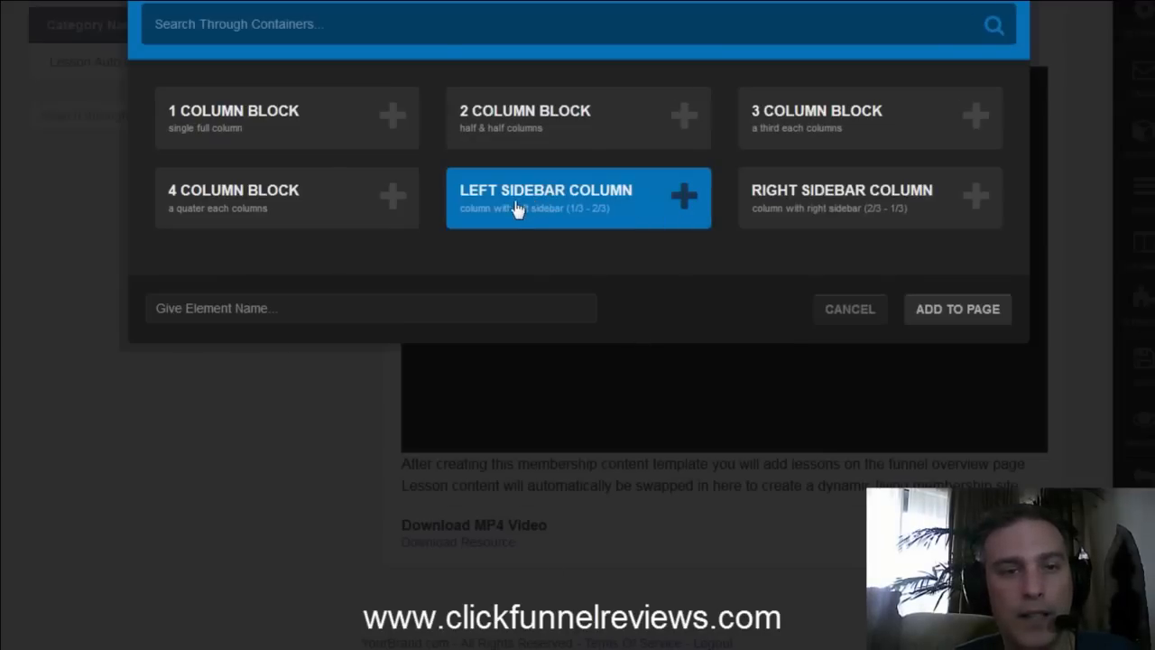
click(350, 125)
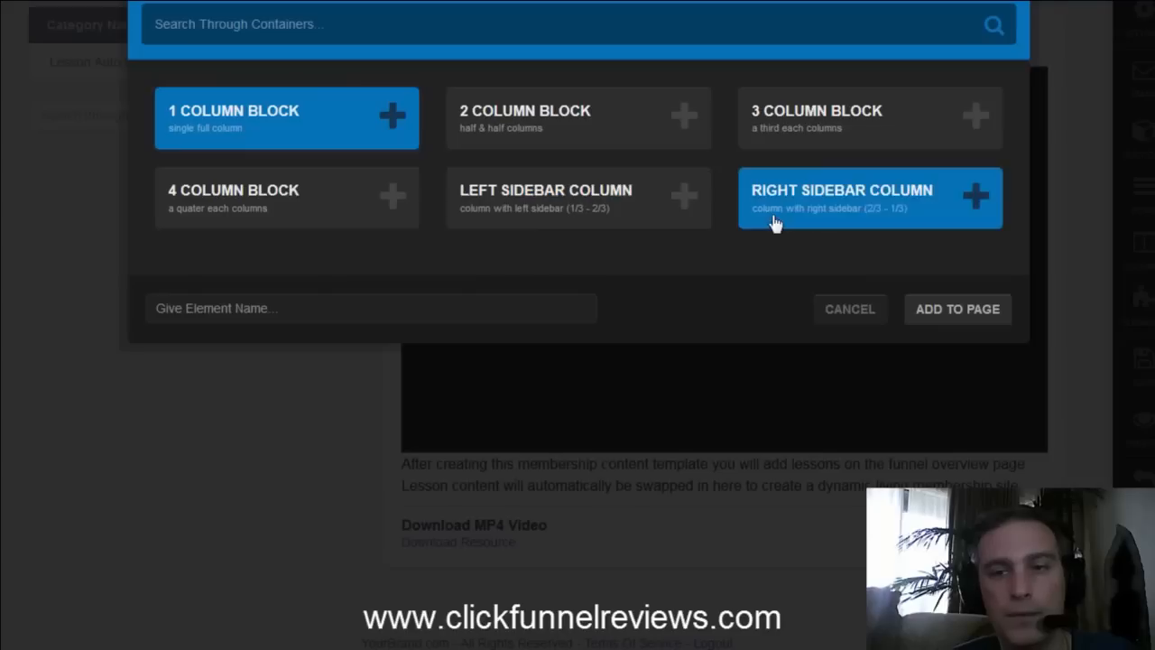
click(965, 310)
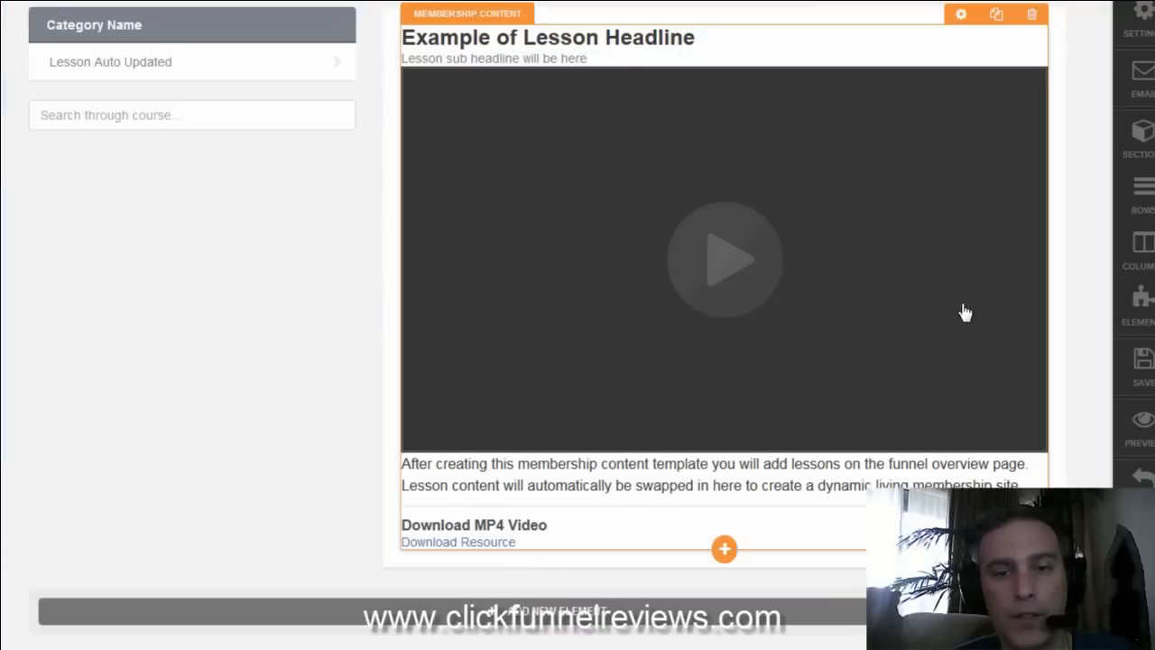
Examine the element types available for the new row, including the membership navigation, content and search elements, without adding any.
click(570, 612)
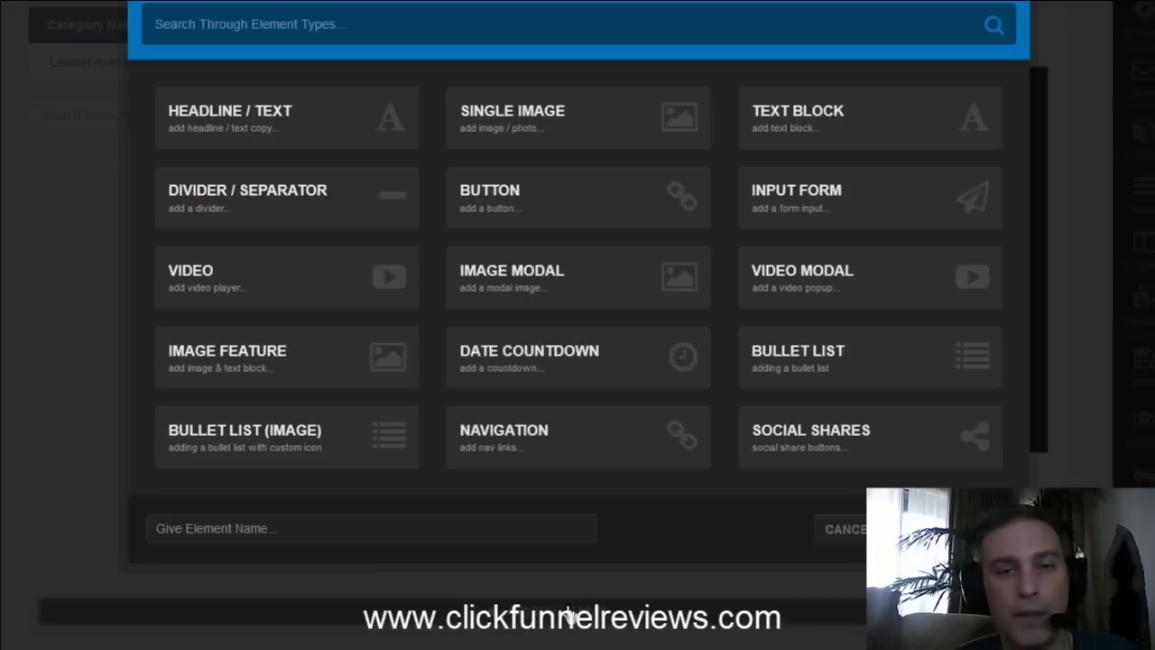
drag(1021, 186, 1041, 93)
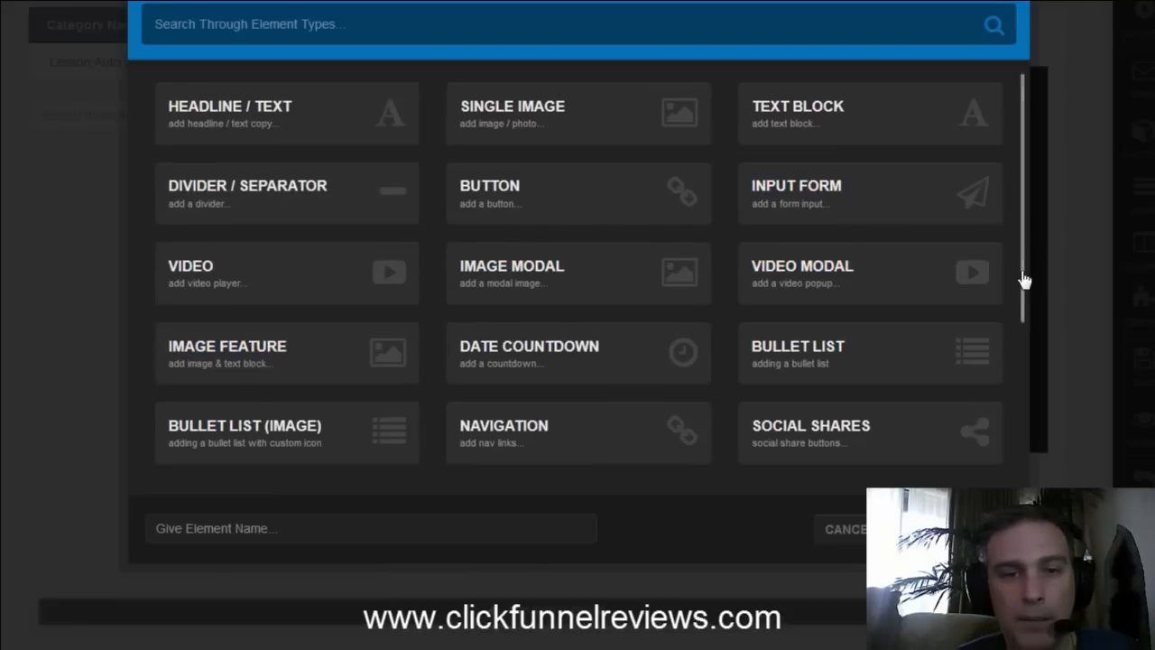
scroll(1024, 307, down, 2)
drag(1025, 325, 1025, 365)
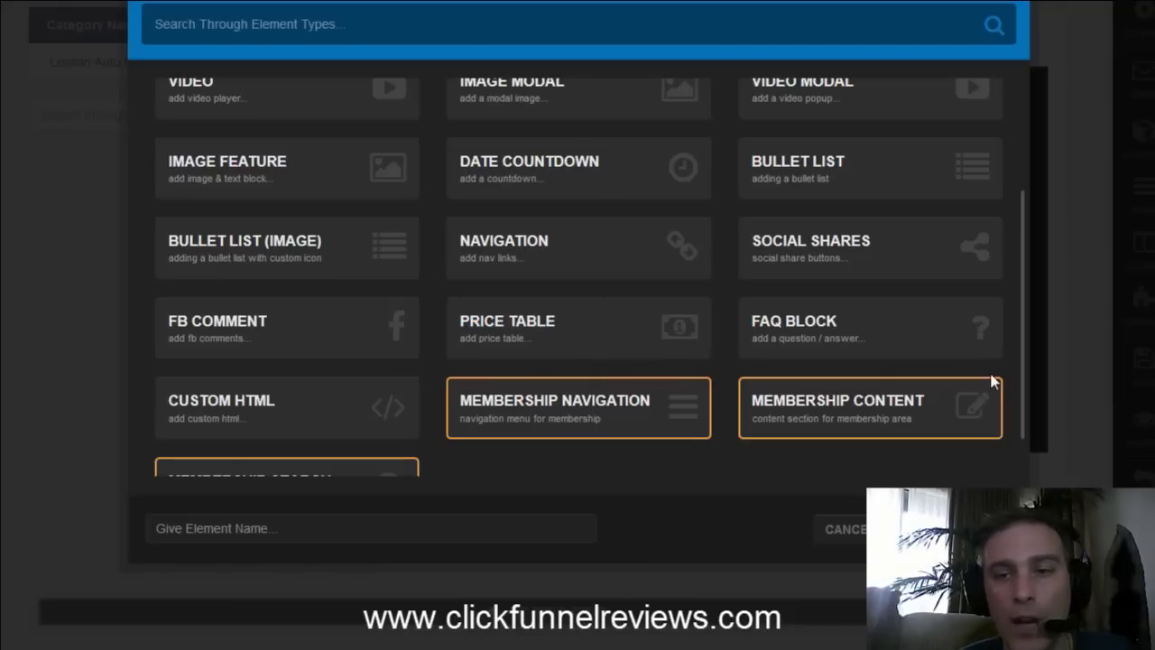
drag(1023, 364, 1031, 438)
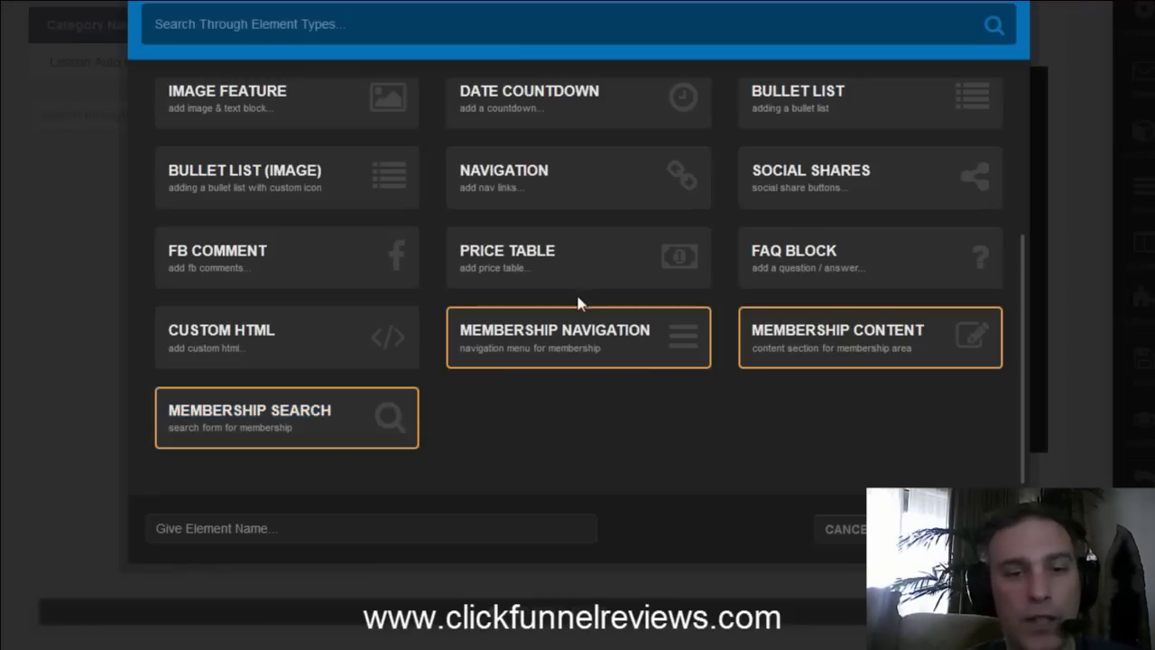
click(837, 530)
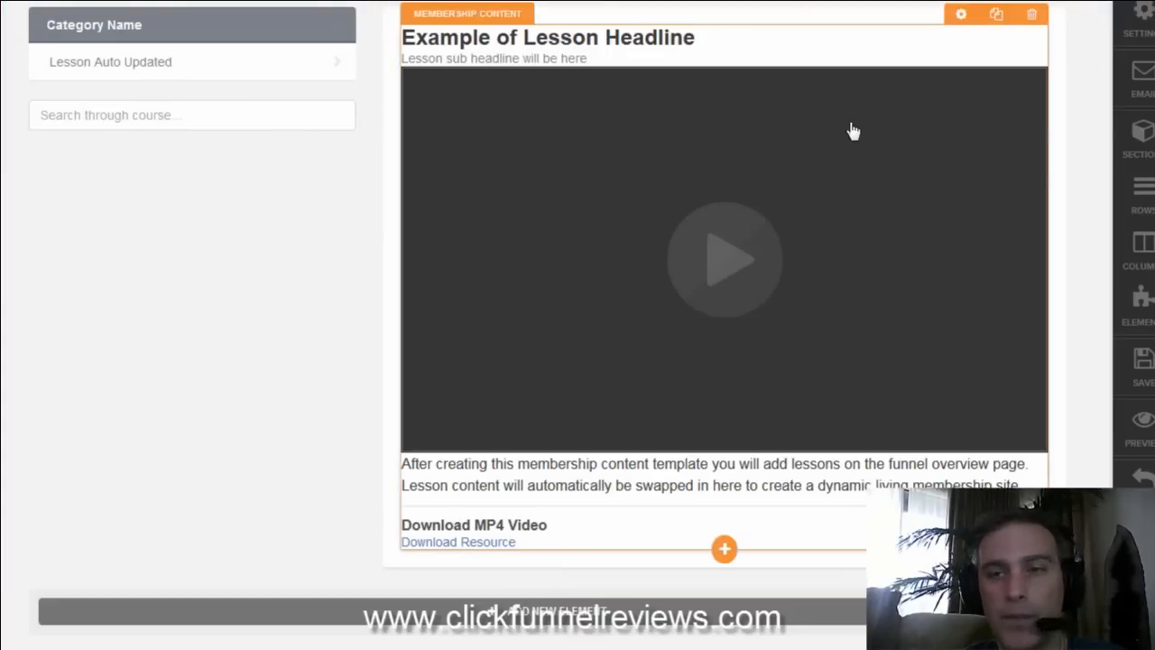
Delete the empty one-column row beneath the lesson content and confirm its removal.
scroll(578, 325, down, 1)
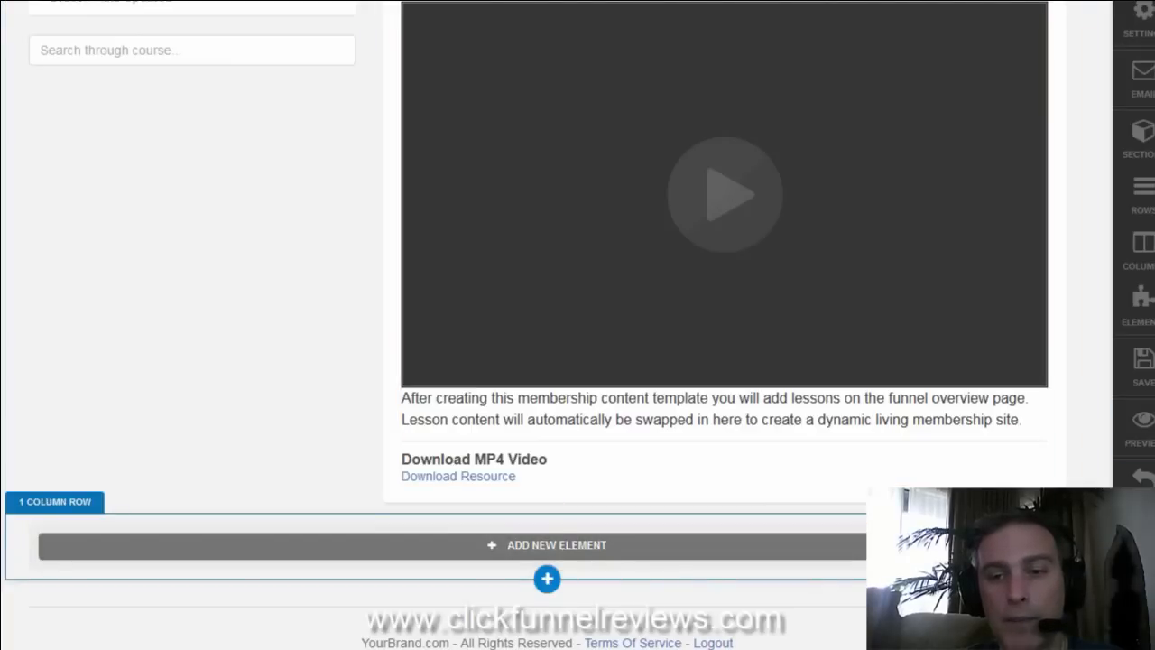
click(1097, 502)
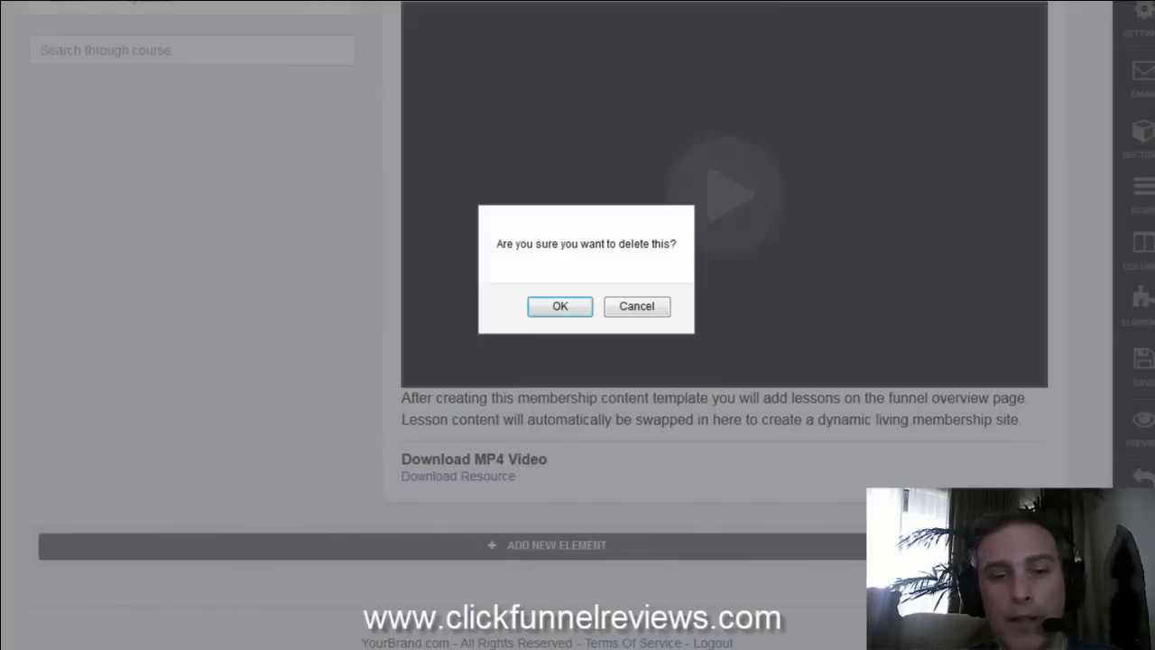
click(572, 314)
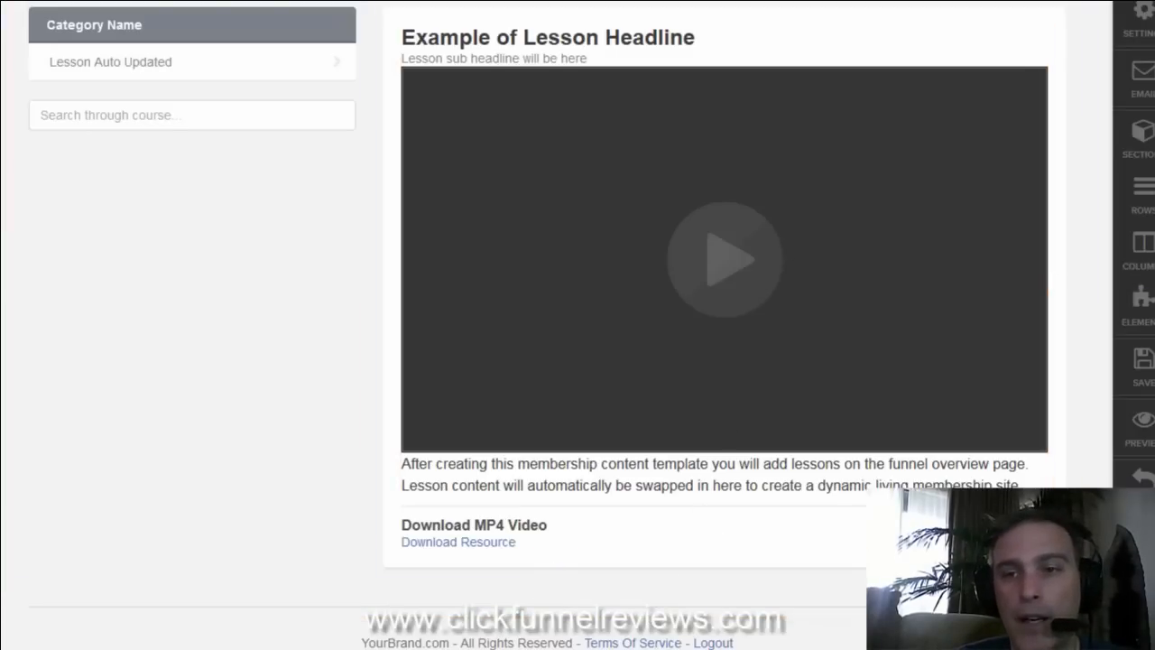
scroll(577, 325, up, 2)
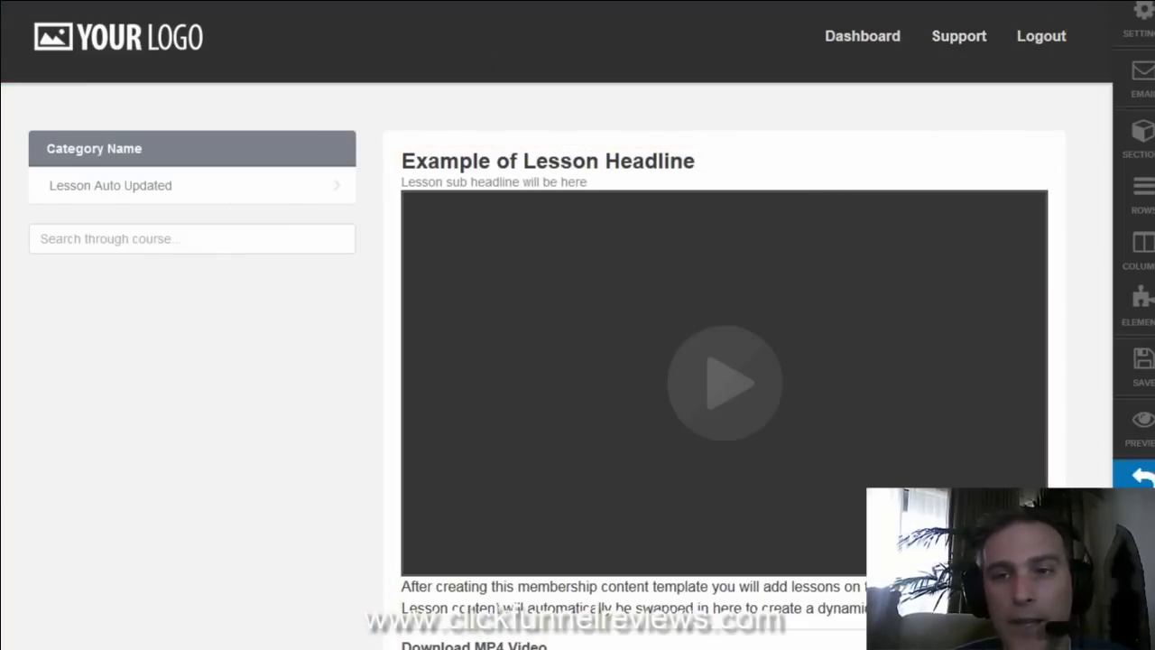
Leave the page editor for the funnel overview and display the Membership Area's modules and lessons.
click(1143, 476)
click(700, 306)
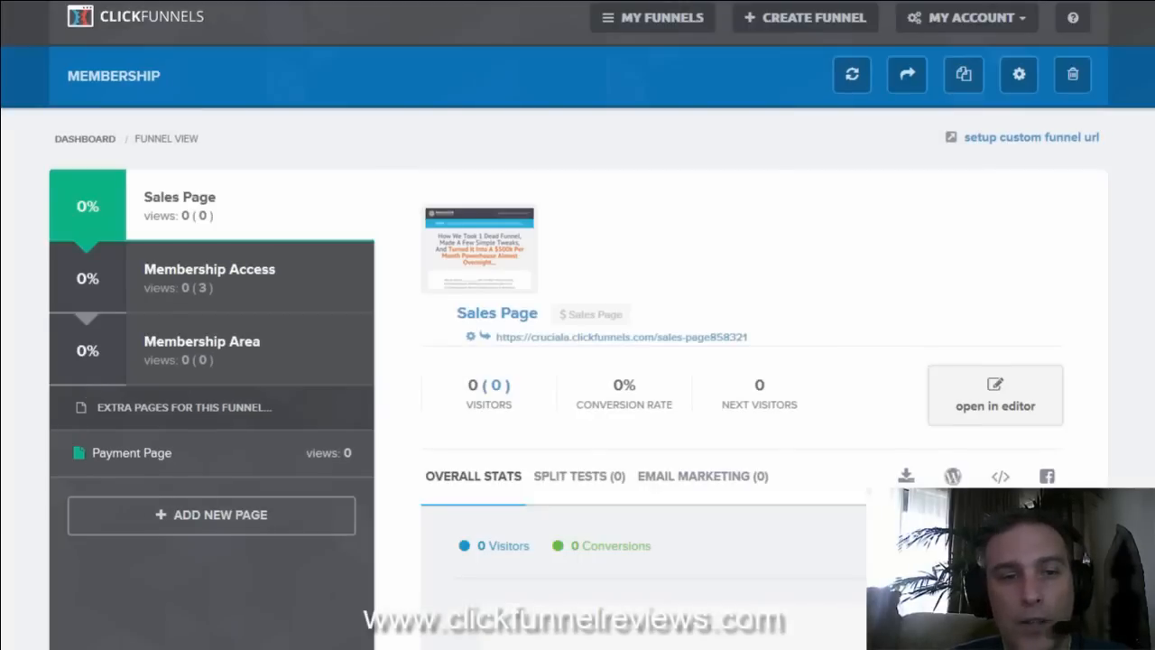
scroll(578, 325, down, 1)
click(266, 275)
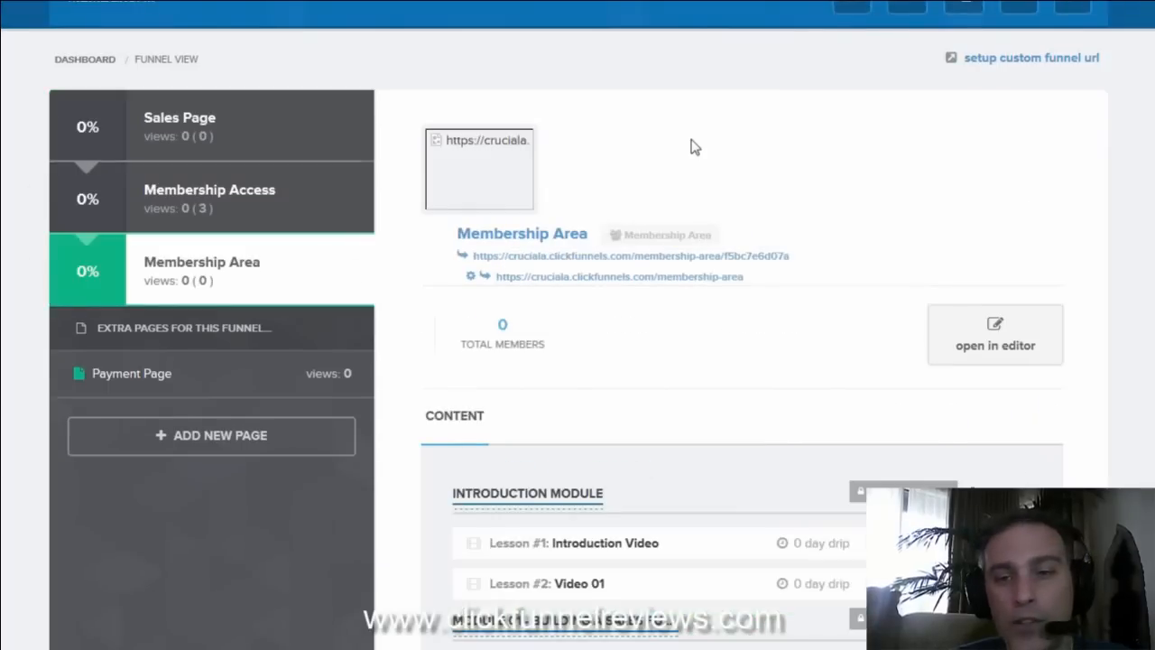
scroll(1089, 283, down, 3)
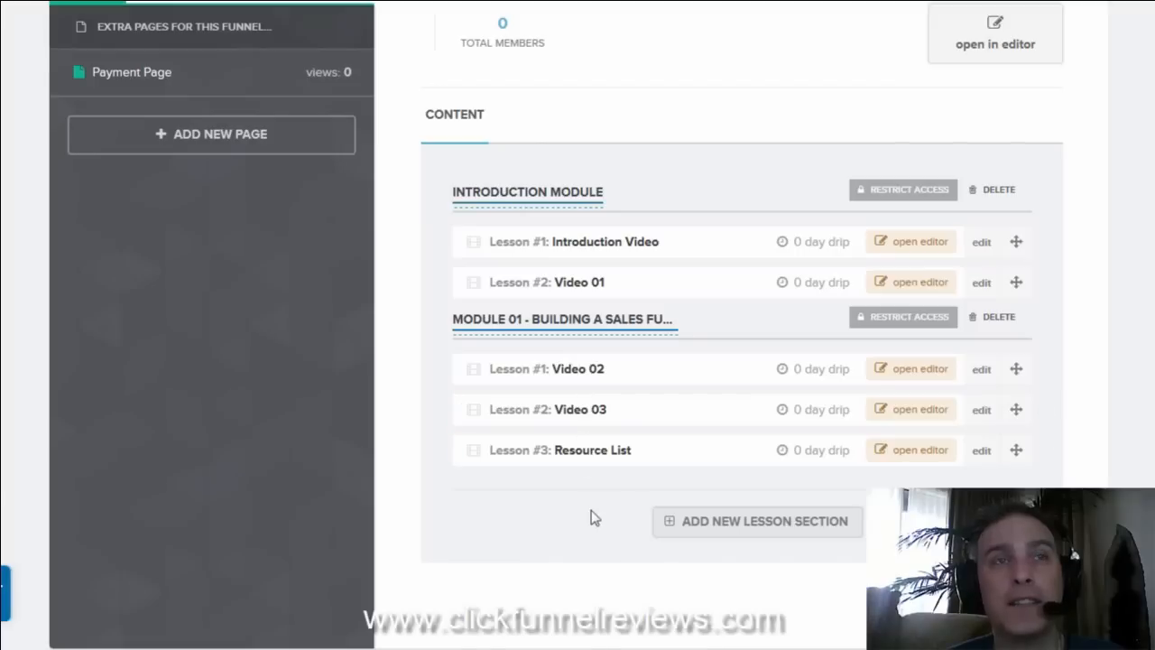
Open the Introduction Video lesson for editing and change its headline to "Introduction to My Course".
click(907, 244)
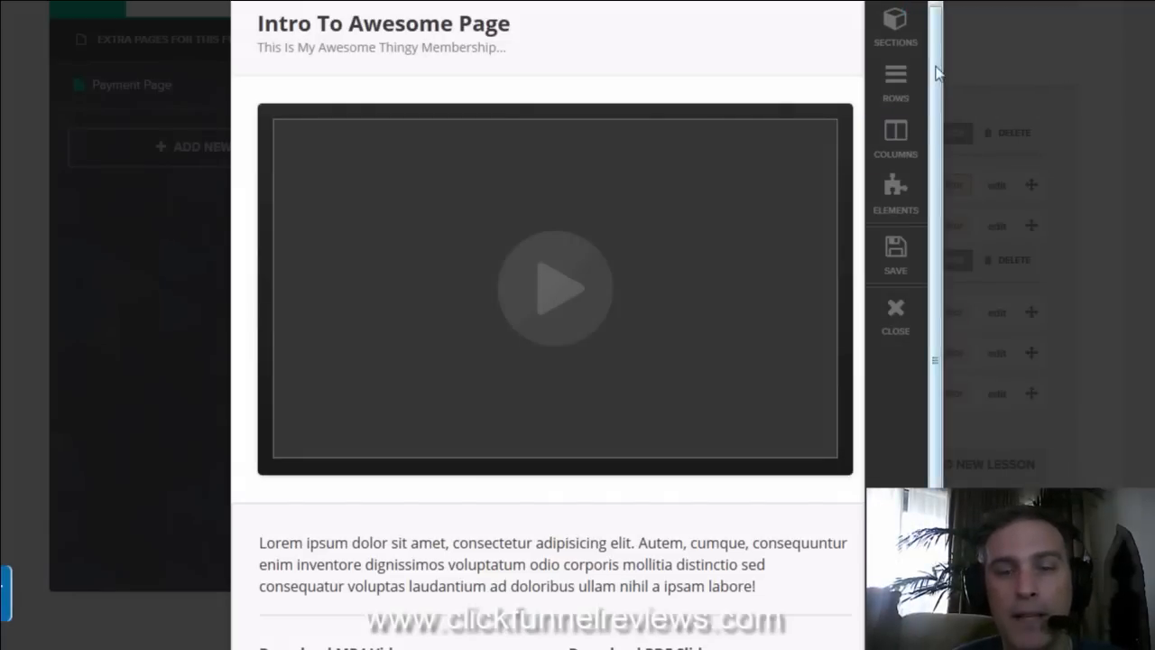
scroll(944, 224, down, 1)
scroll(936, 135, up, 1)
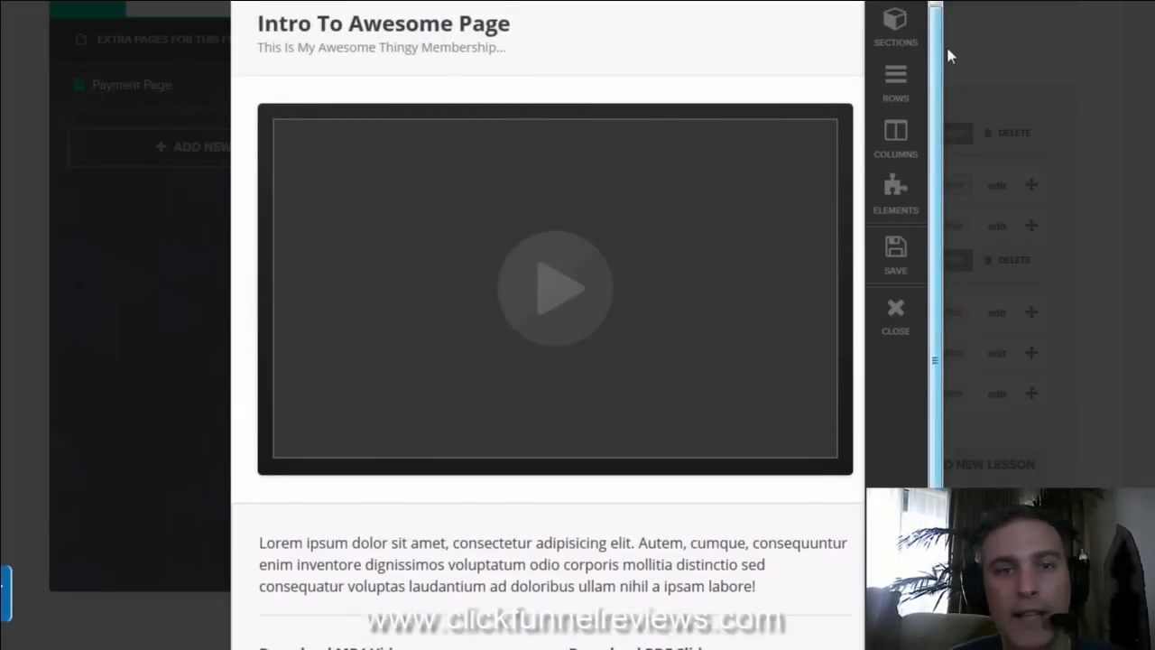
click(466, 32)
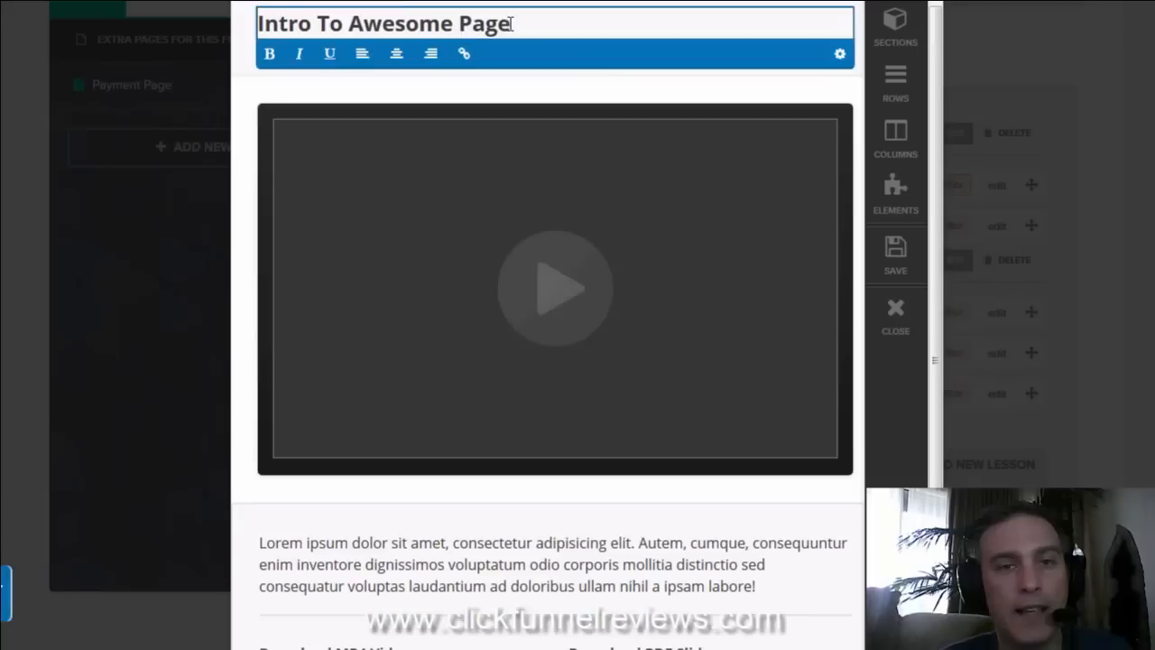
drag(503, 22, 309, 21)
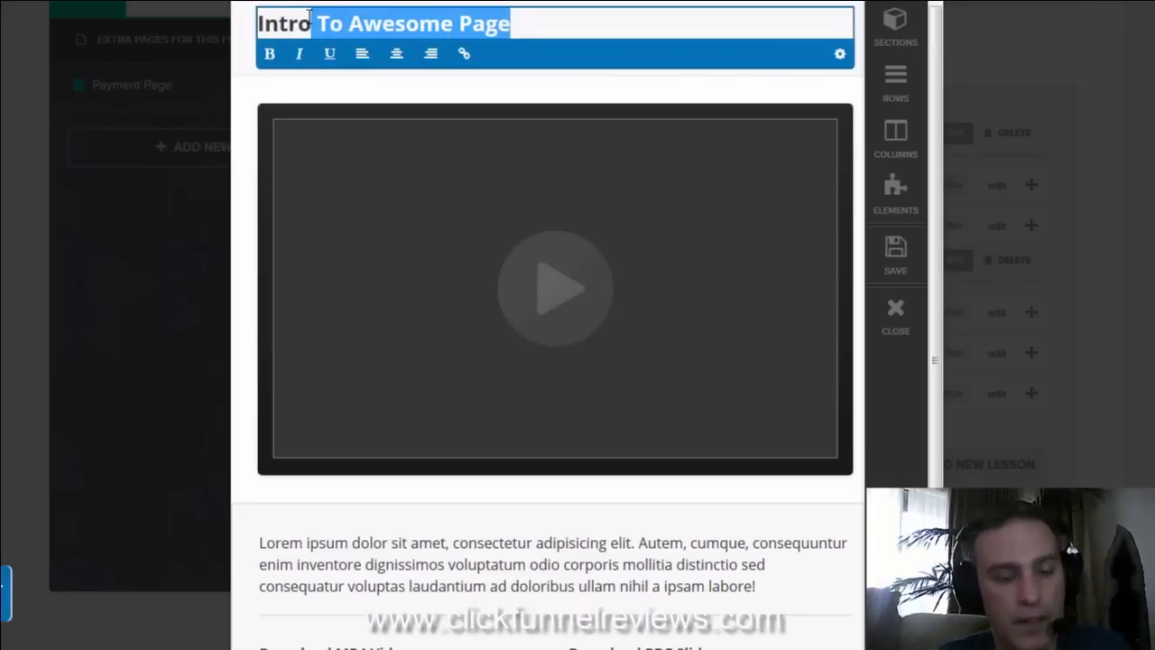
text(duction)
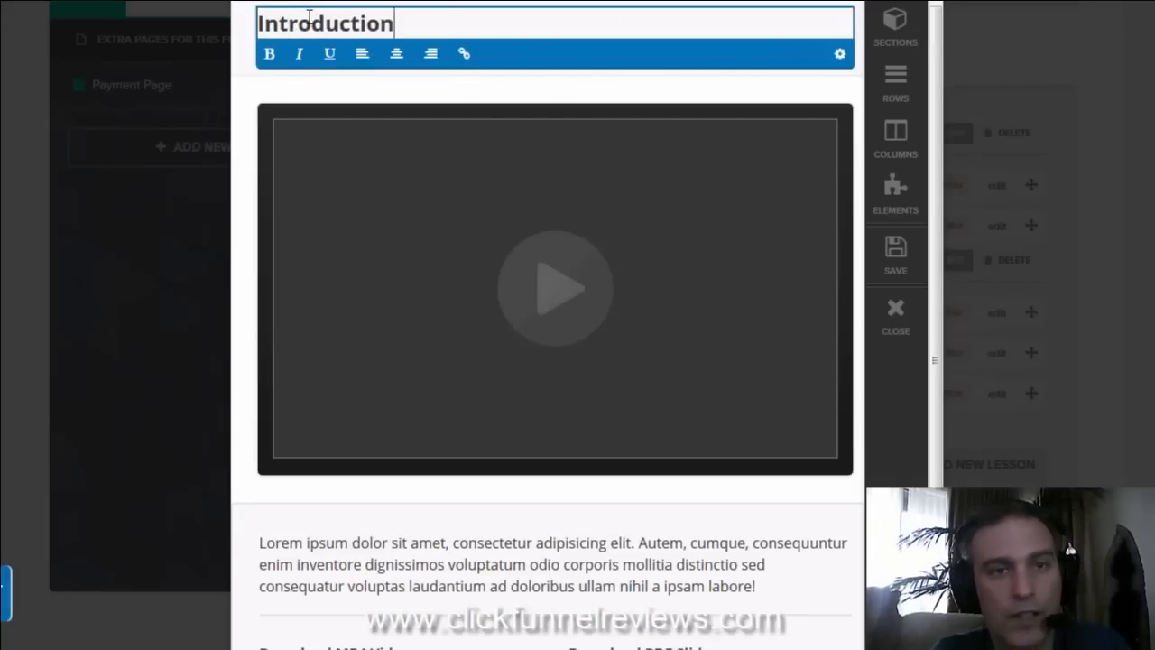
text( to My COurse)
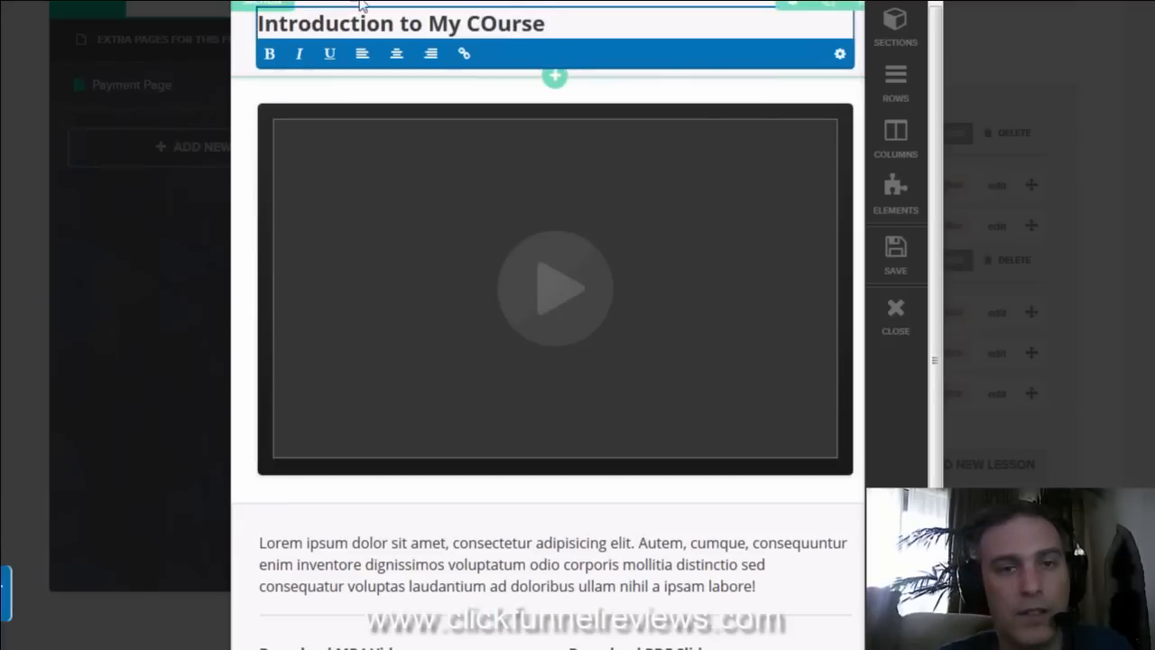
drag(481, 25, 495, 25)
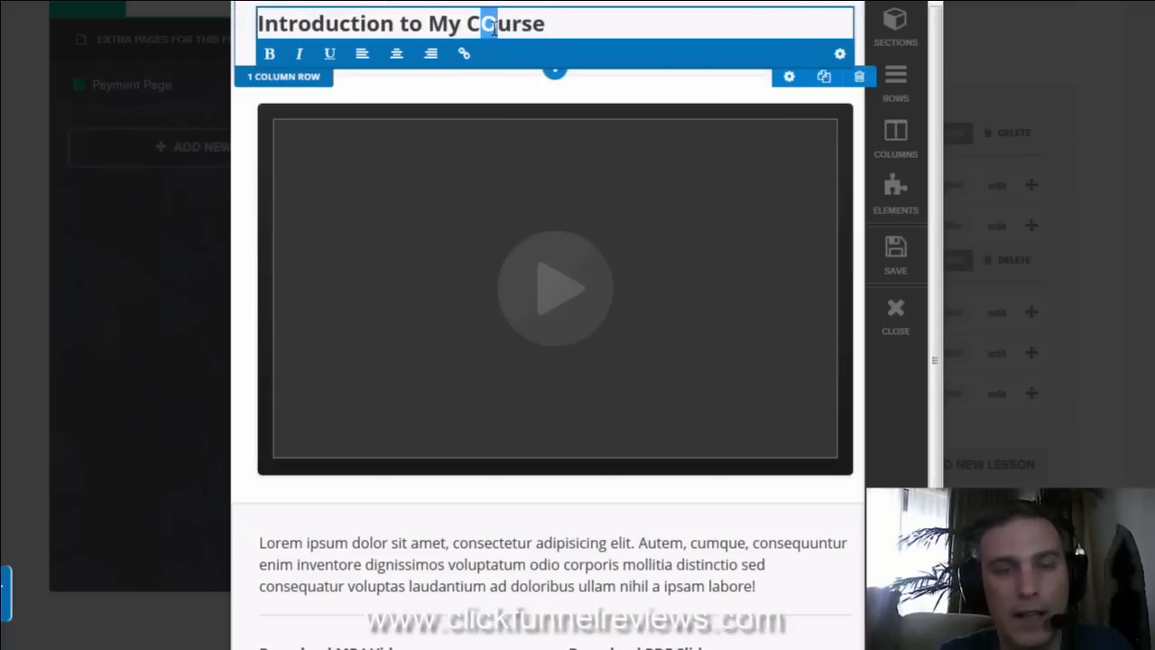
text(o)
click(476, 113)
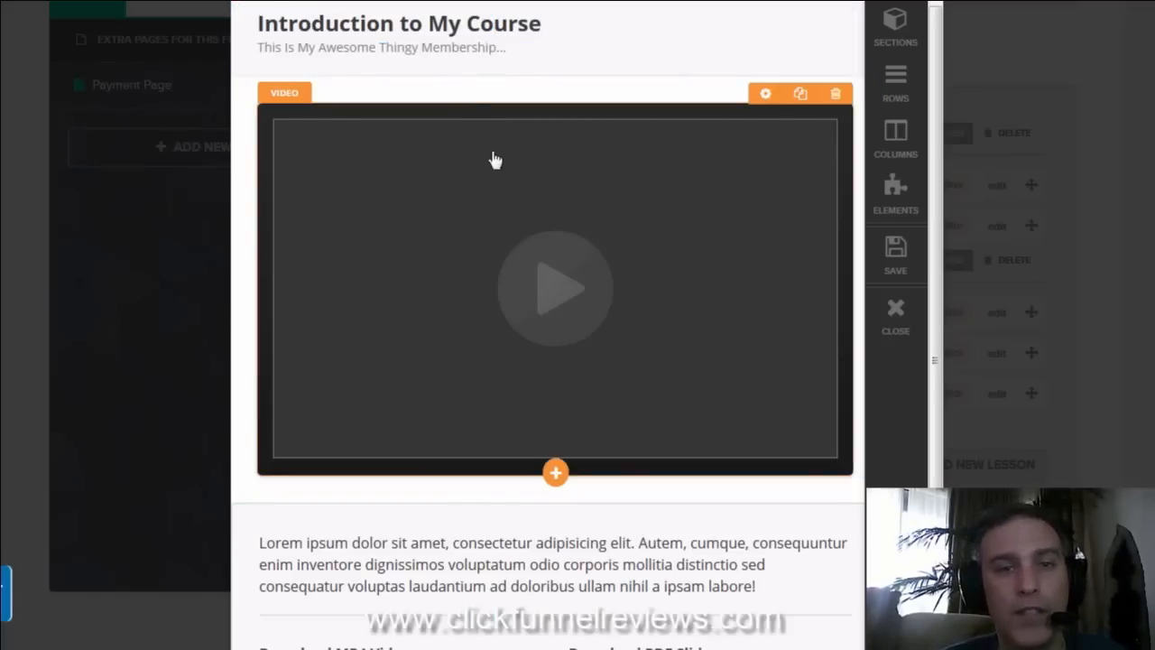
Check the video type choices for the lesson's video and set its skin to Blue.
click(765, 96)
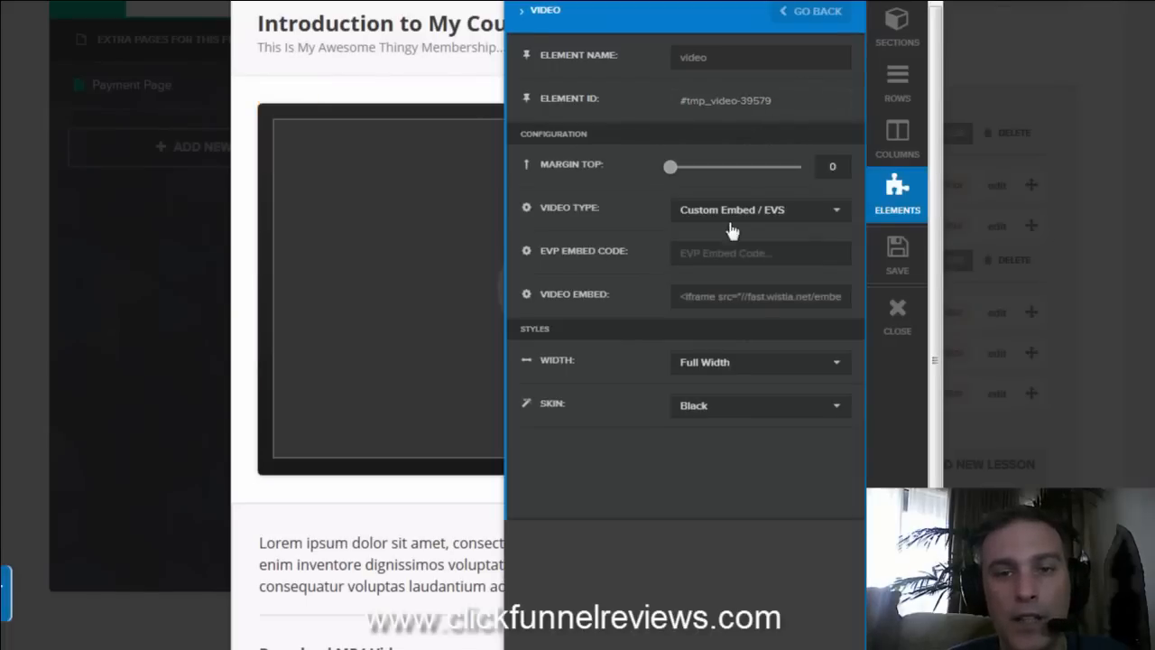
click(808, 217)
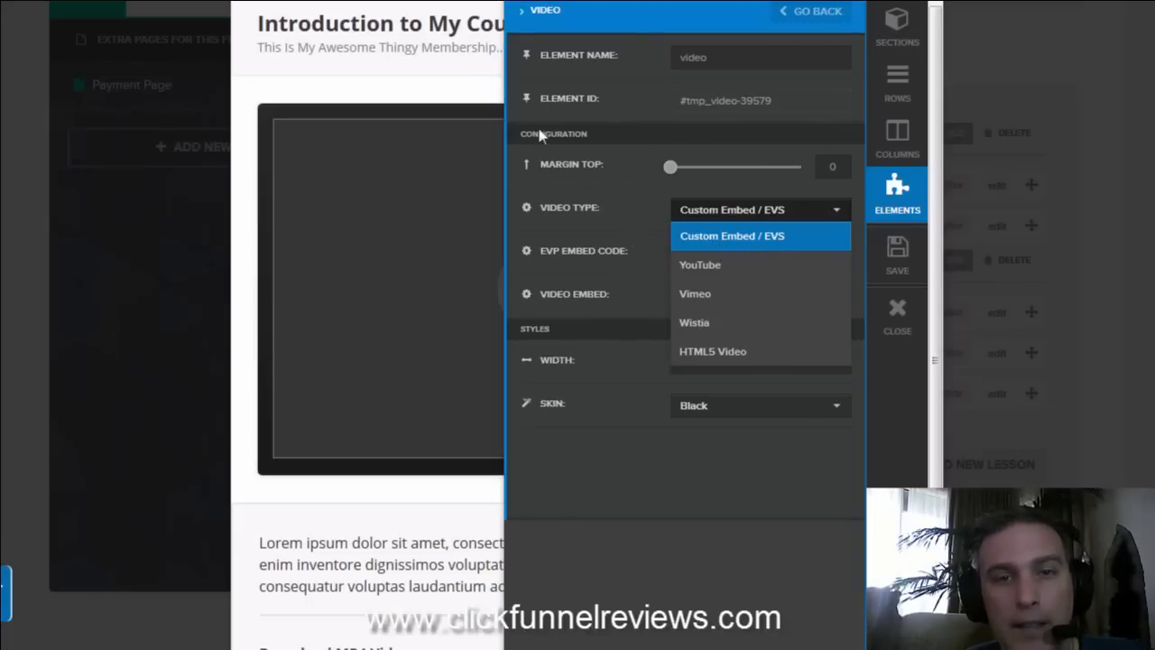
click(521, 19)
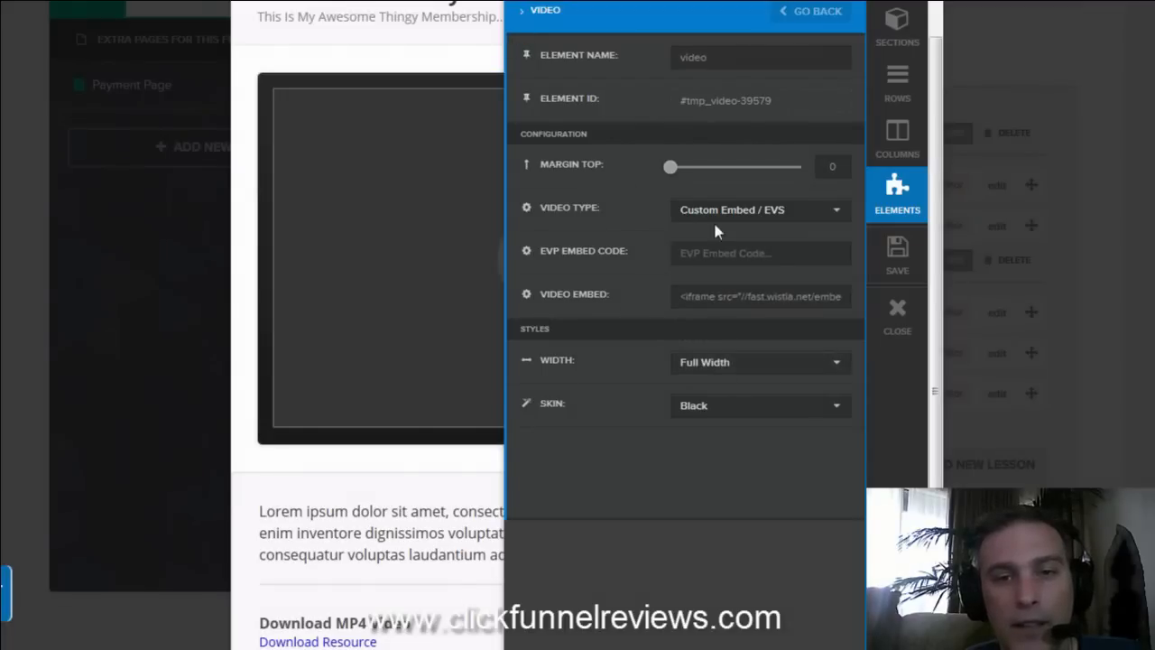
click(722, 406)
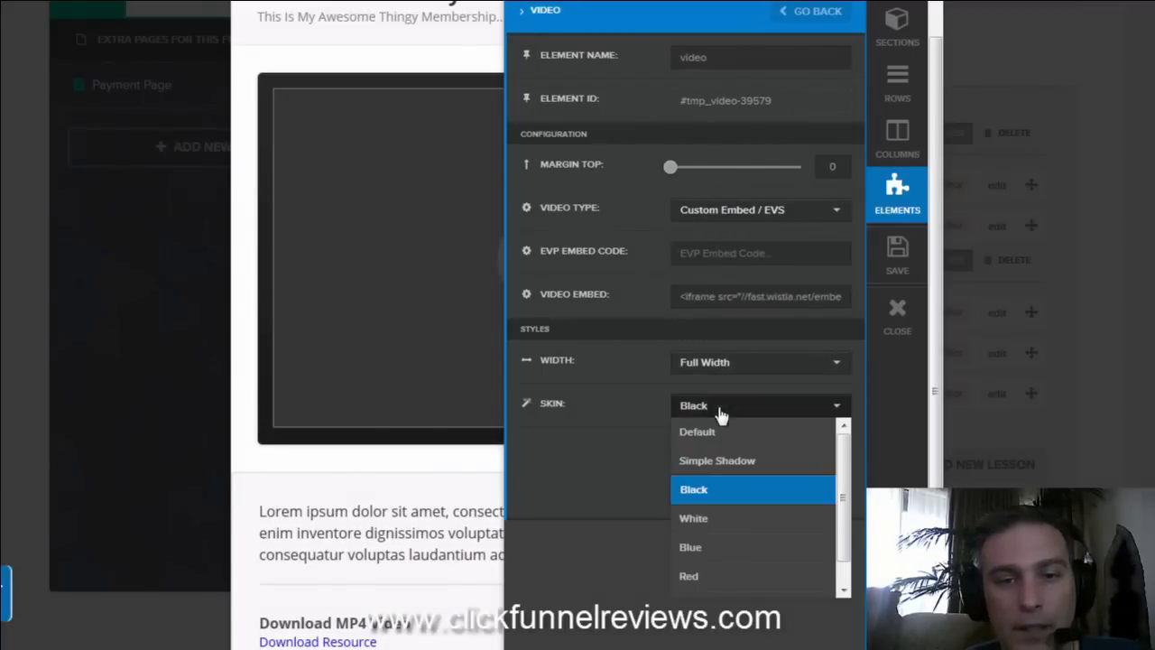
click(709, 548)
click(457, 56)
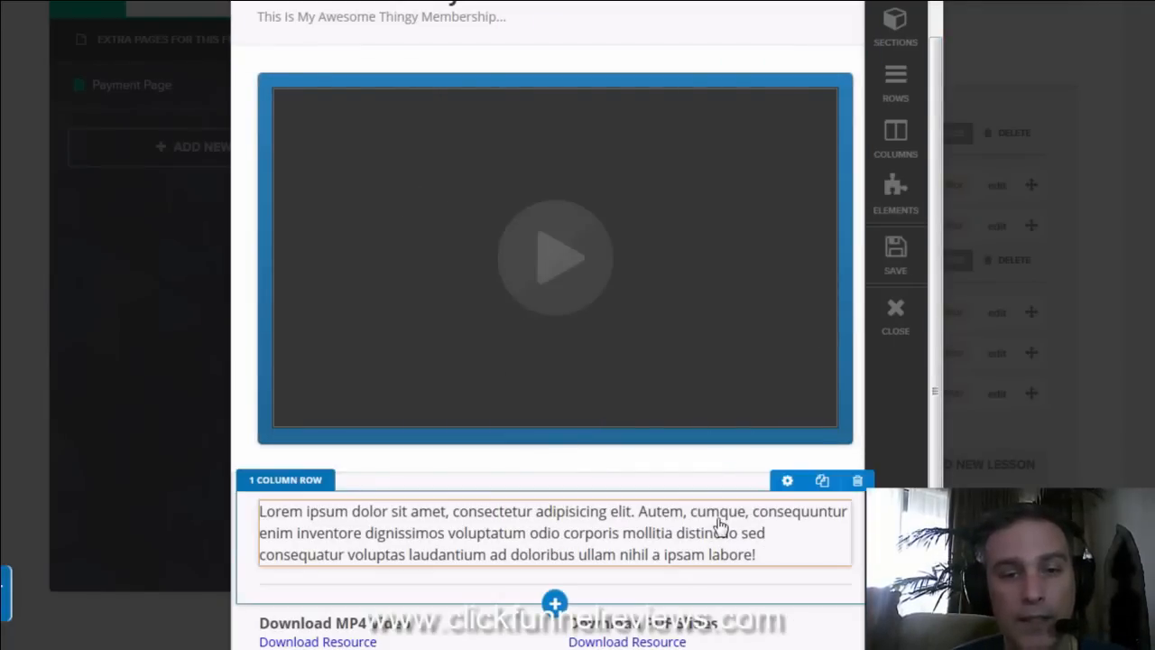
Try out text selection in the placeholder paragraph below the lesson video and leave its wording as is.
click(654, 543)
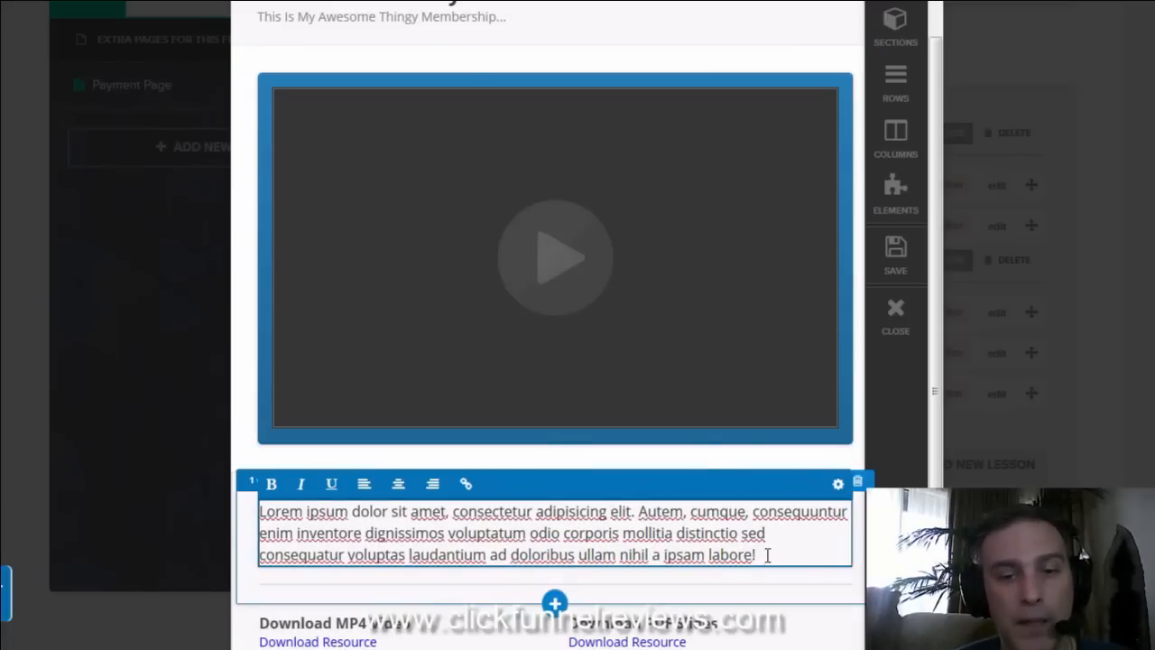
drag(767, 555, 518, 511)
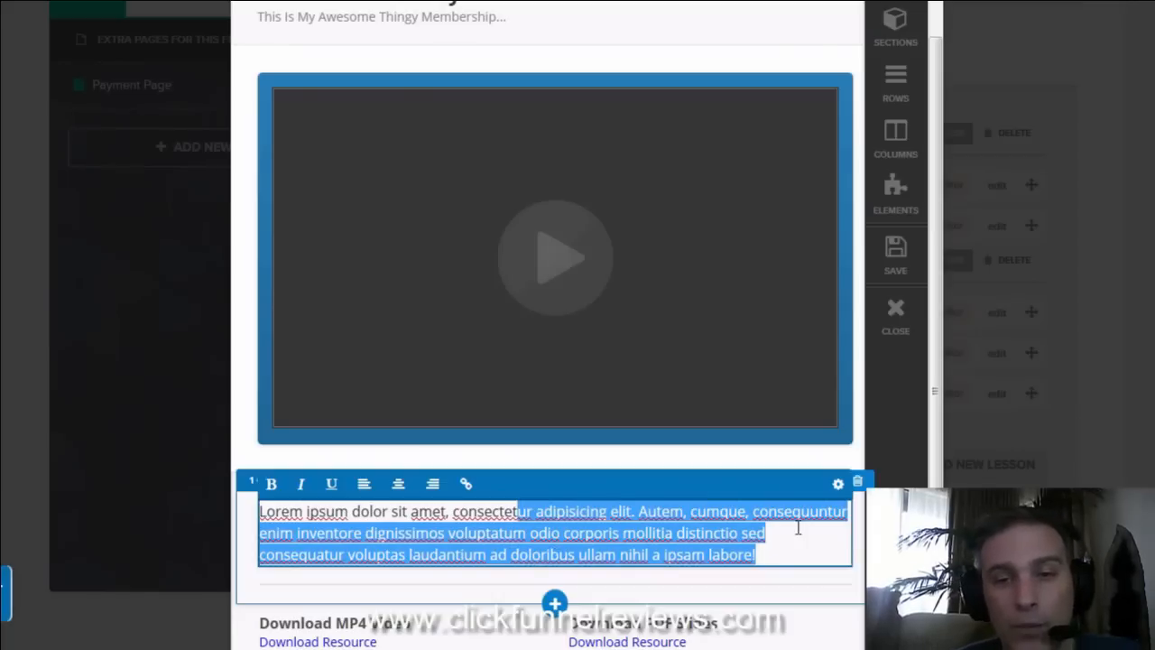
click(794, 625)
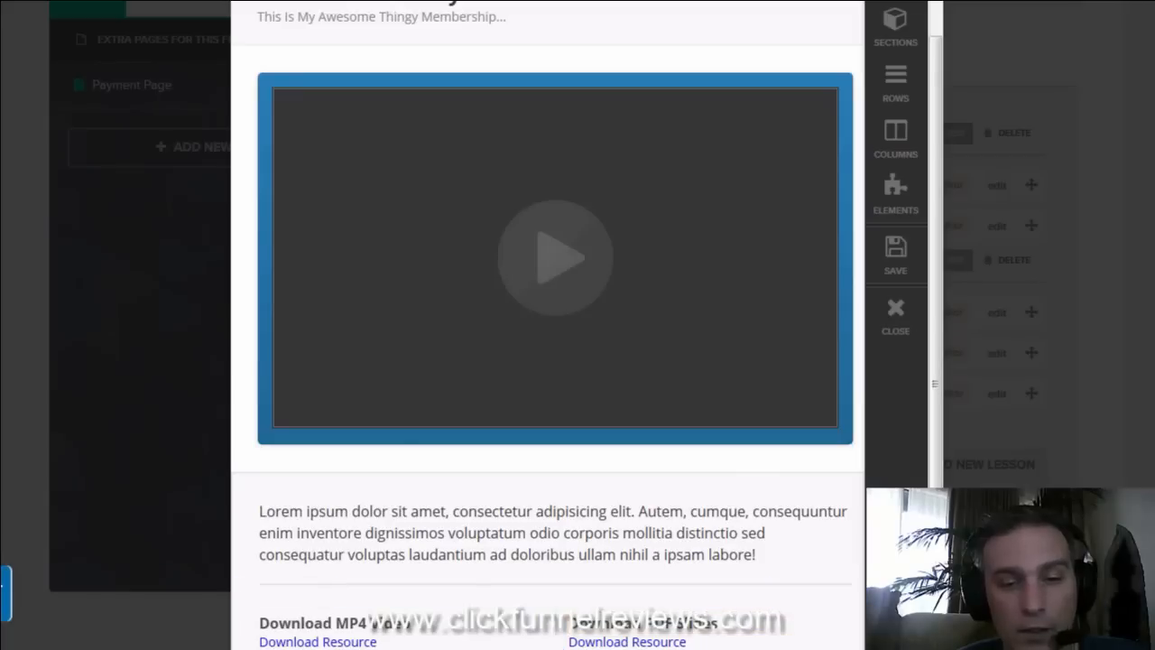
Save the Introduction Video lesson and close its editor.
mouse_move(858, 585)
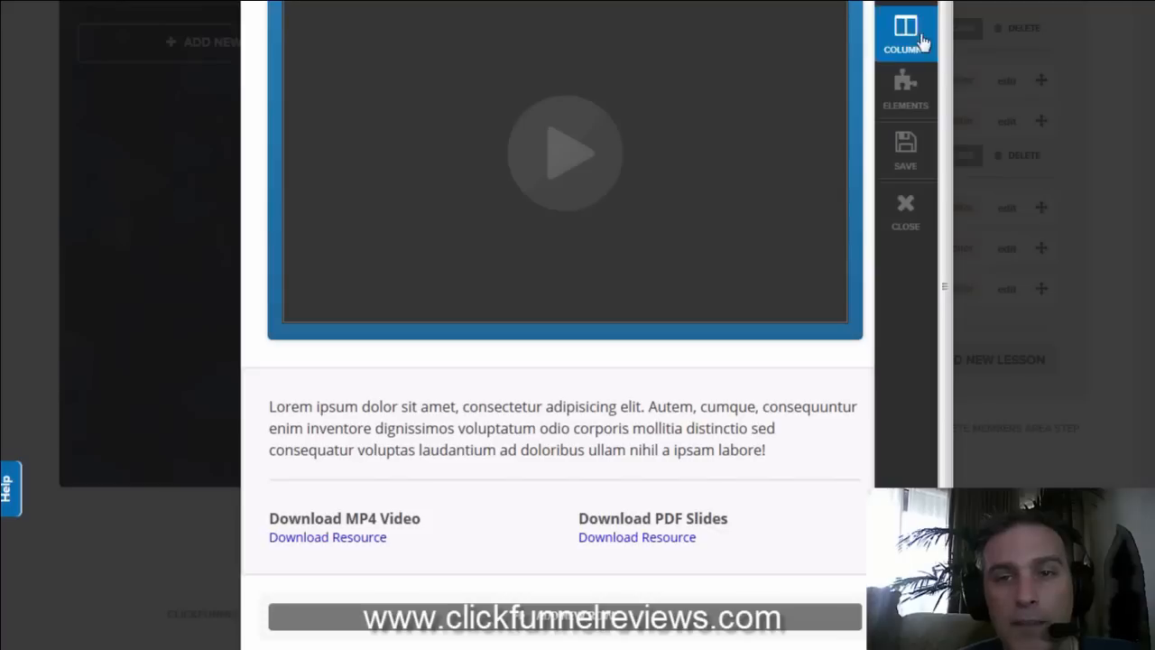
click(906, 157)
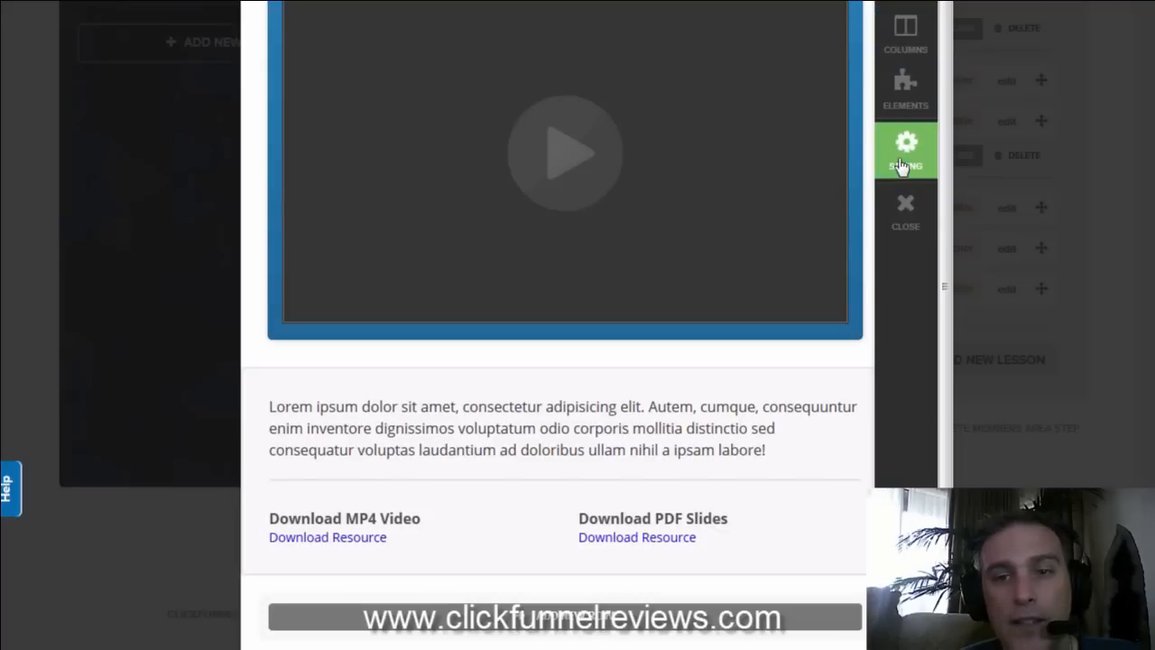
click(906, 211)
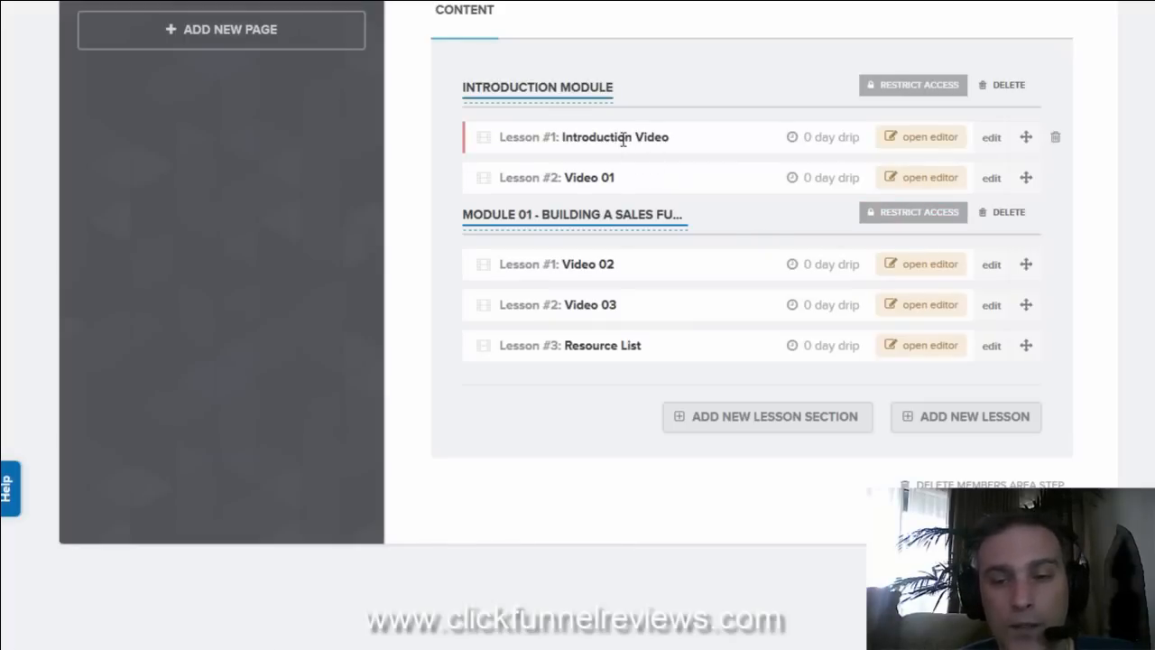
Open the Video 01 lesson for editing and change its headline to "Video 01".
click(930, 180)
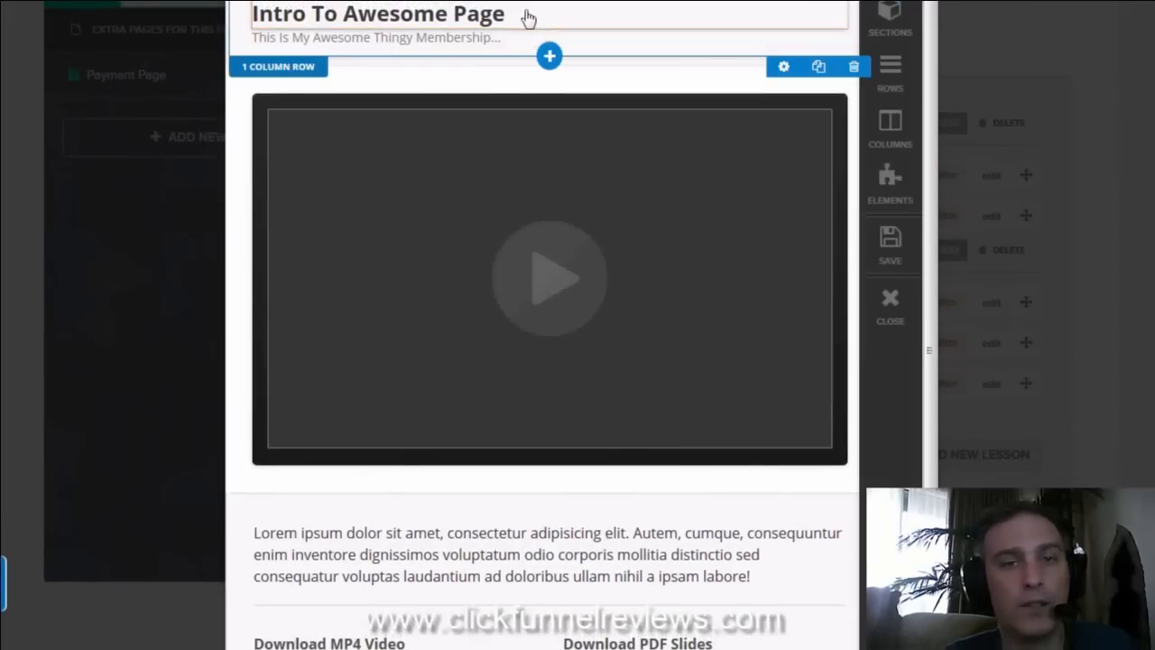
click(529, 16)
drag(525, 10, 244, 4)
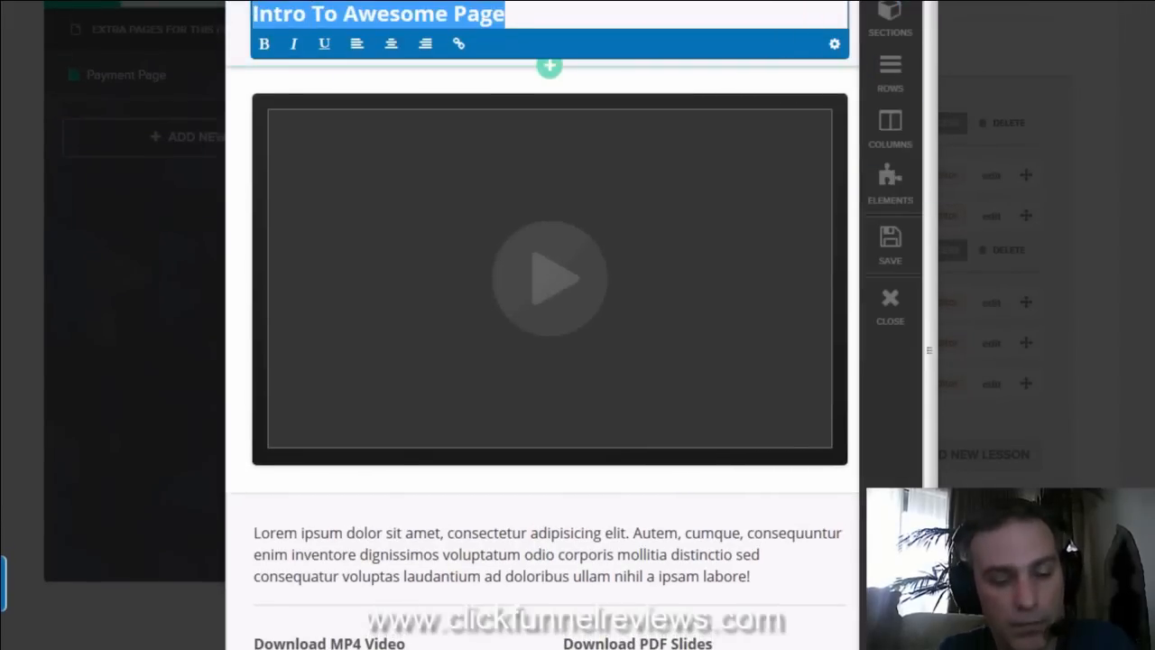
text(Video)
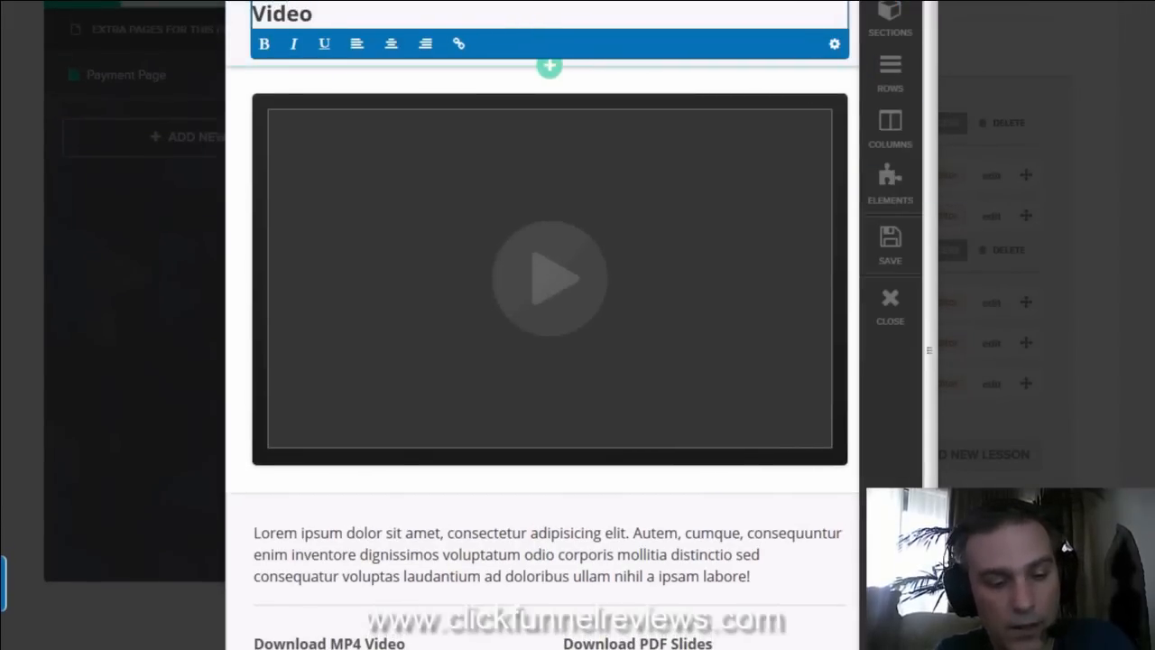
text( 01)
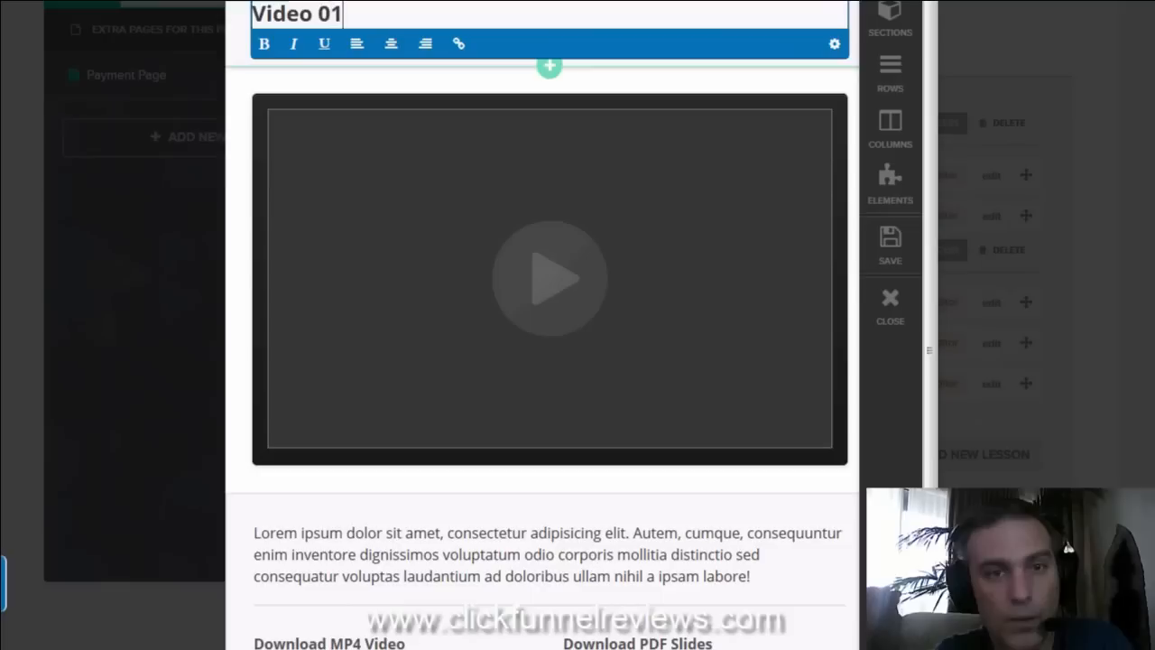
click(400, 180)
Replace the placeholder paragraph below the lesson video with "Here is some verbiage".
click(402, 572)
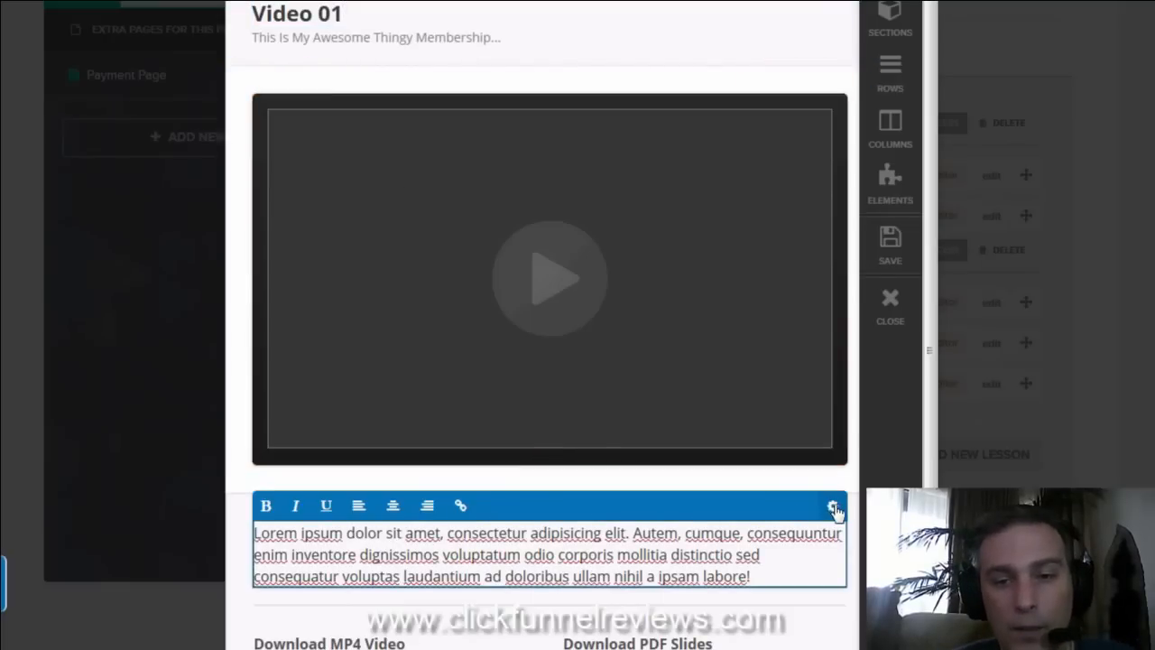
click(780, 550)
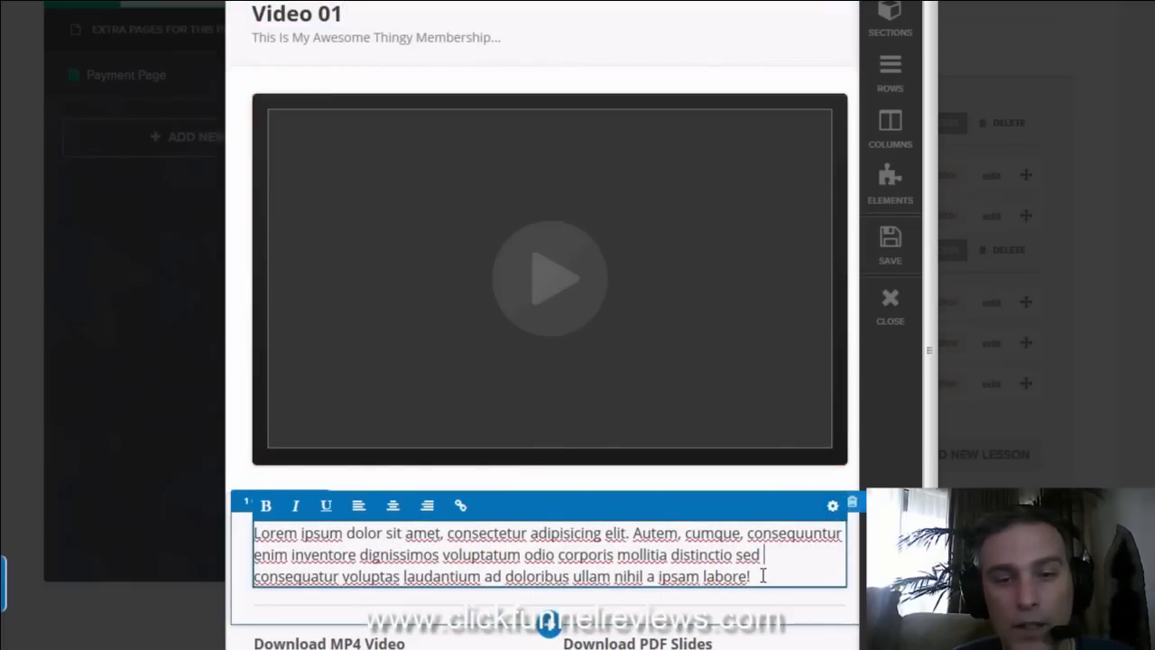
drag(763, 576, 257, 531)
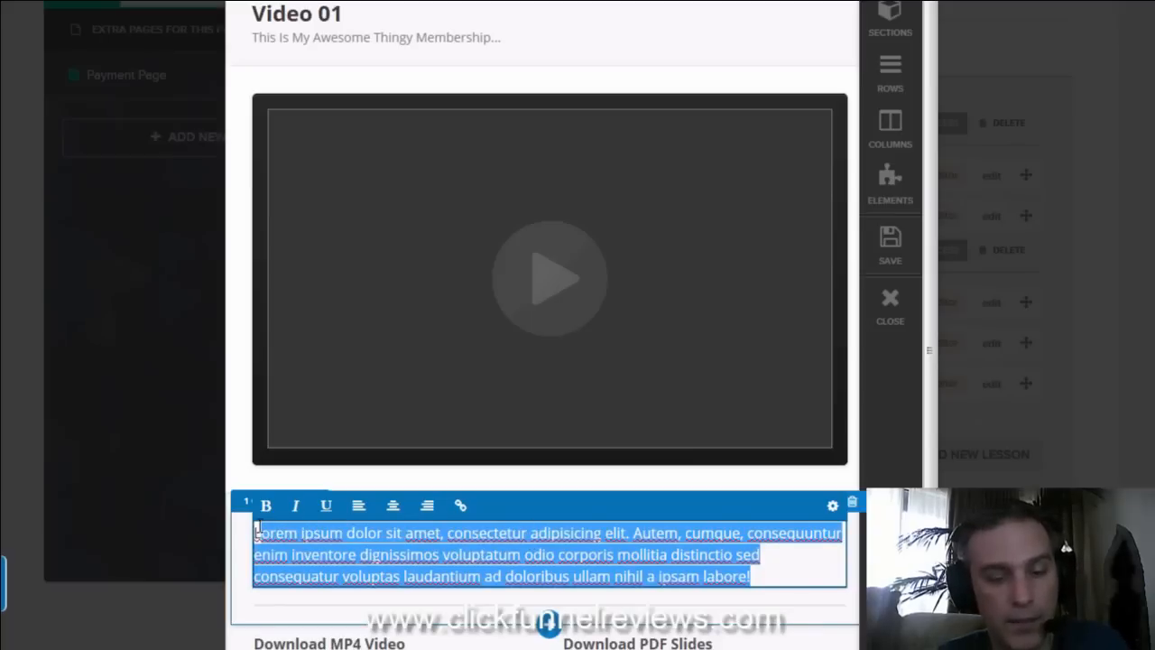
text(Here is some verbiage)
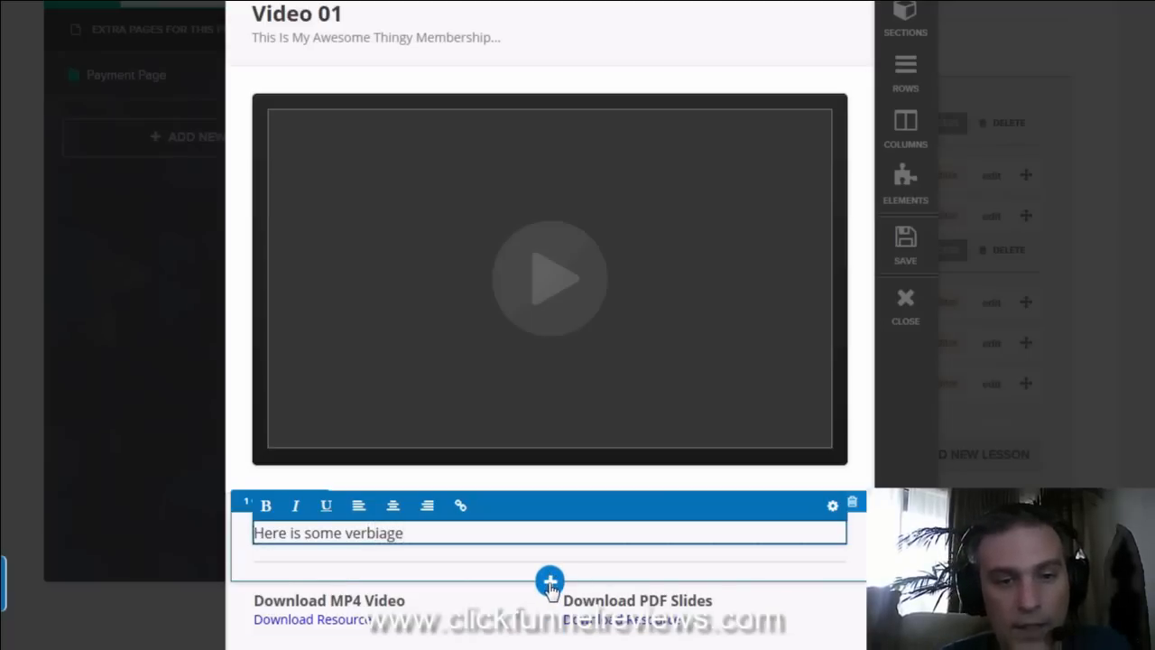
Add a 1 column block below the paragraph's row and place an FB Comment element in it.
click(549, 582)
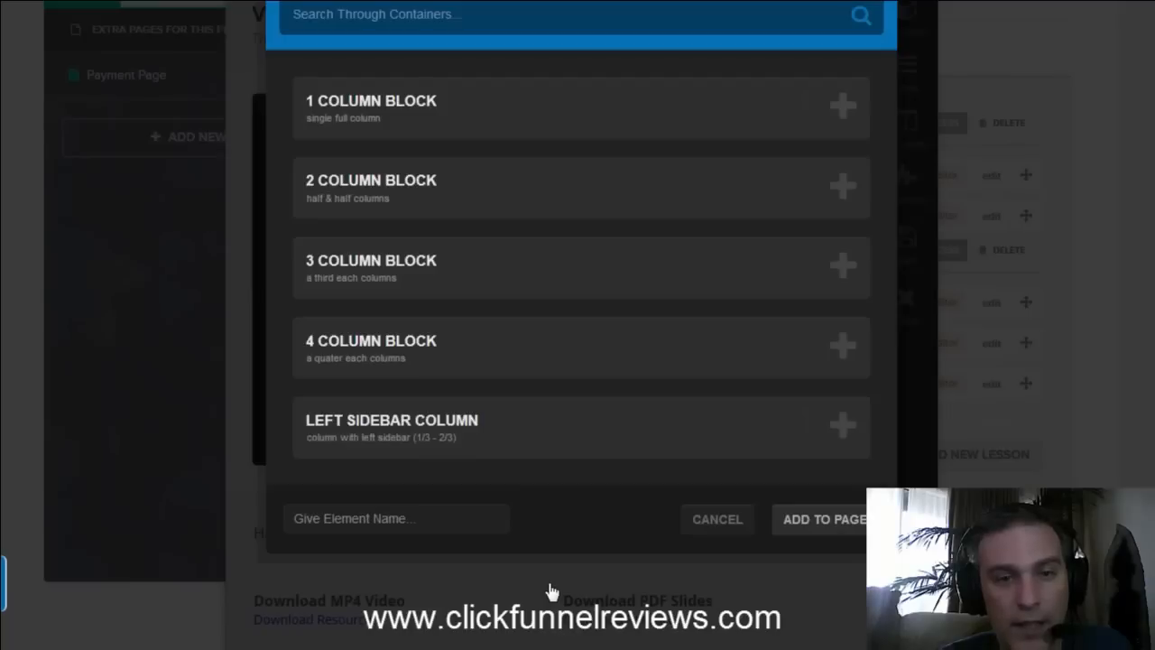
click(479, 110)
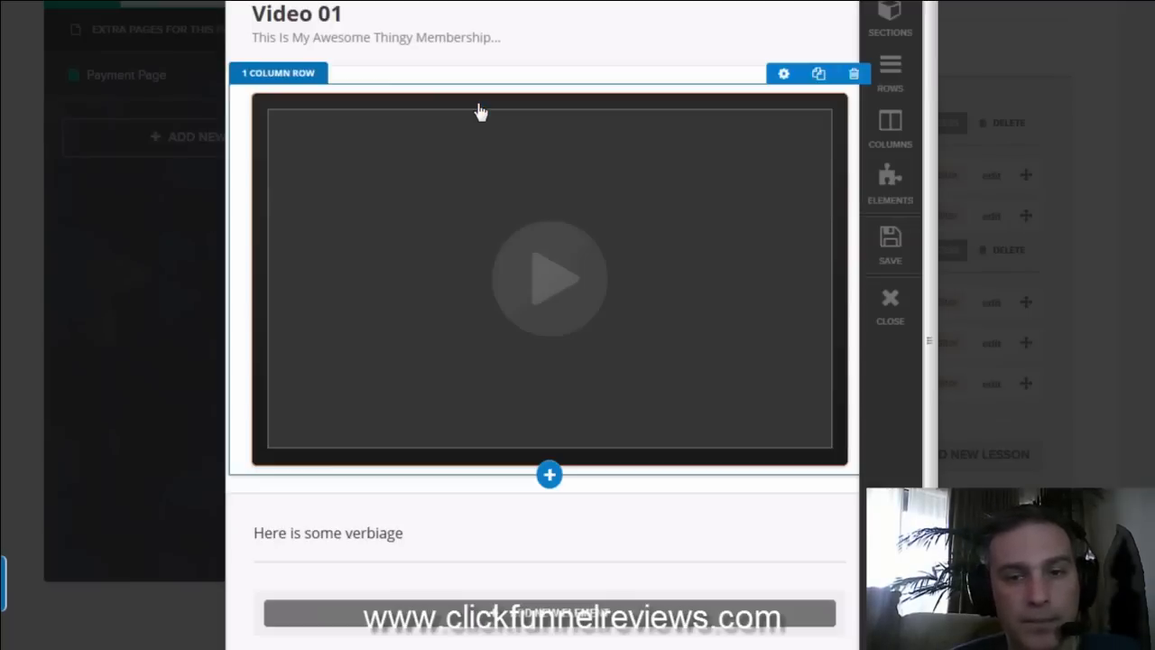
click(516, 614)
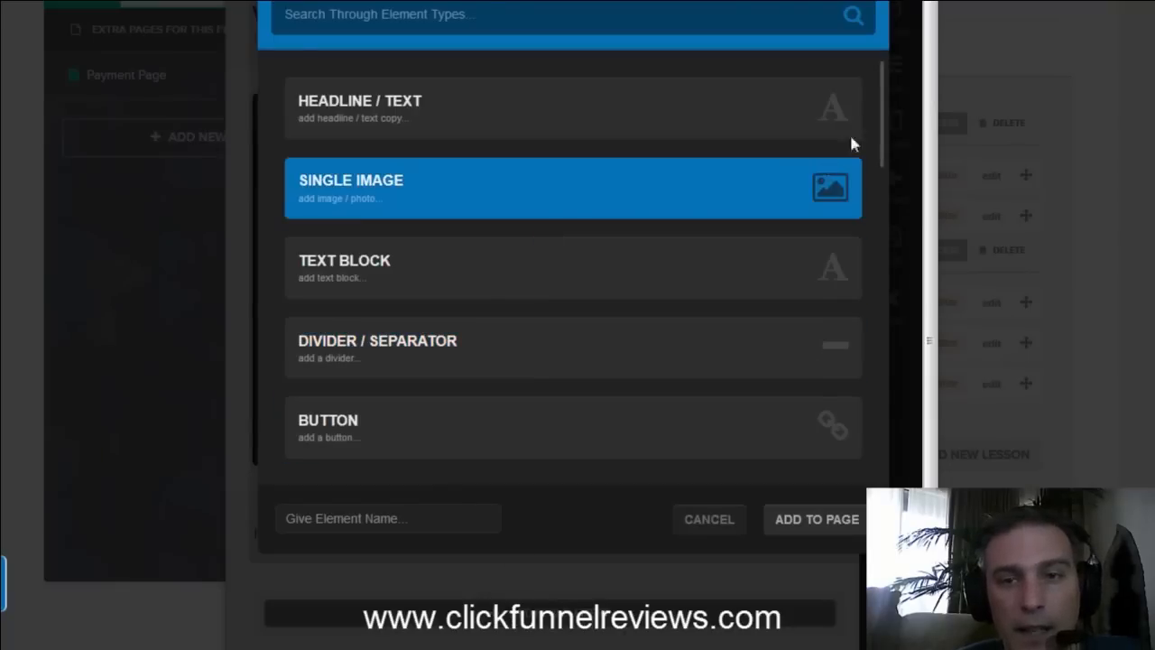
drag(885, 121, 890, 409)
click(567, 240)
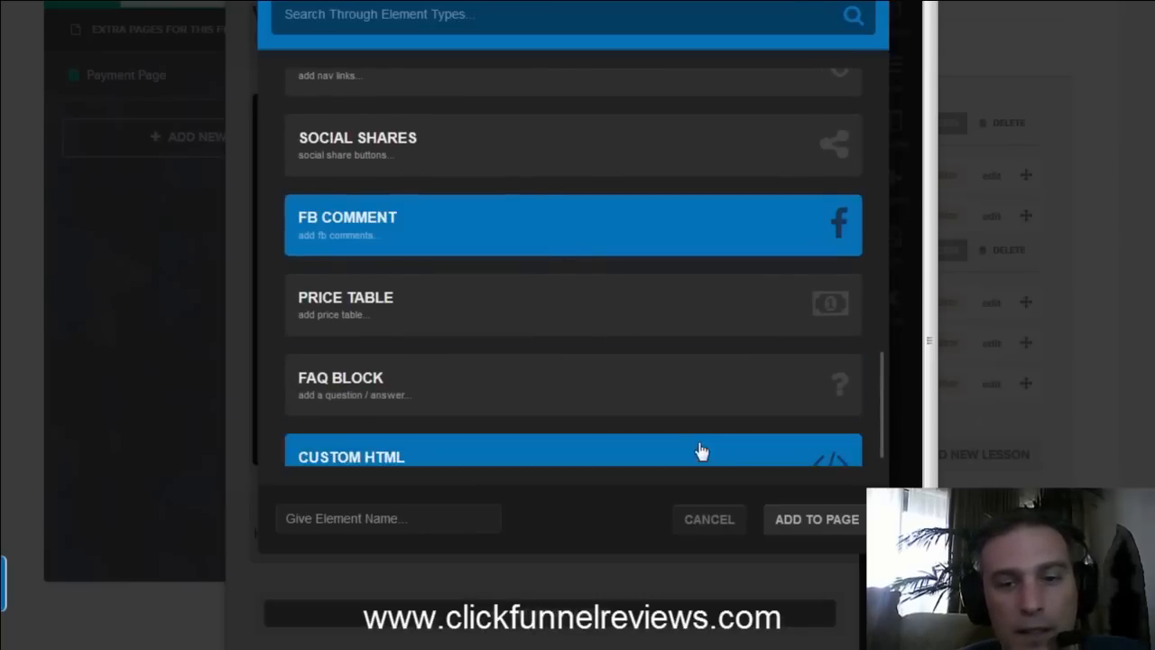
click(796, 522)
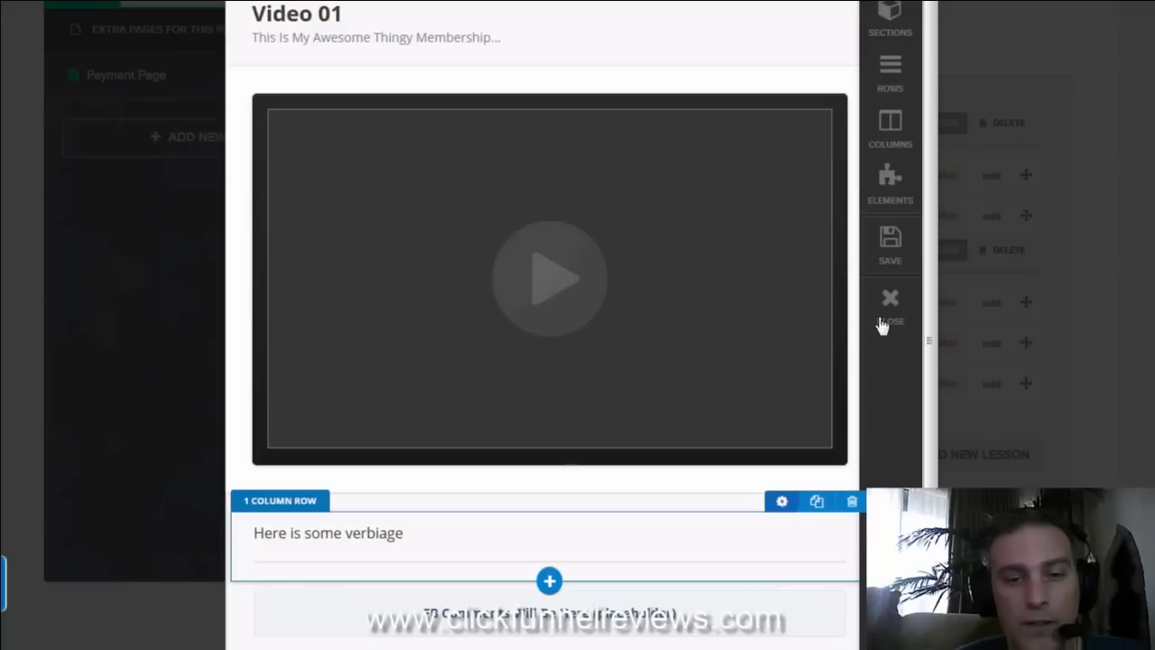
Check the lower part of the Video 01 lesson, save the lesson and close its editor.
drag(930, 228, 931, 294)
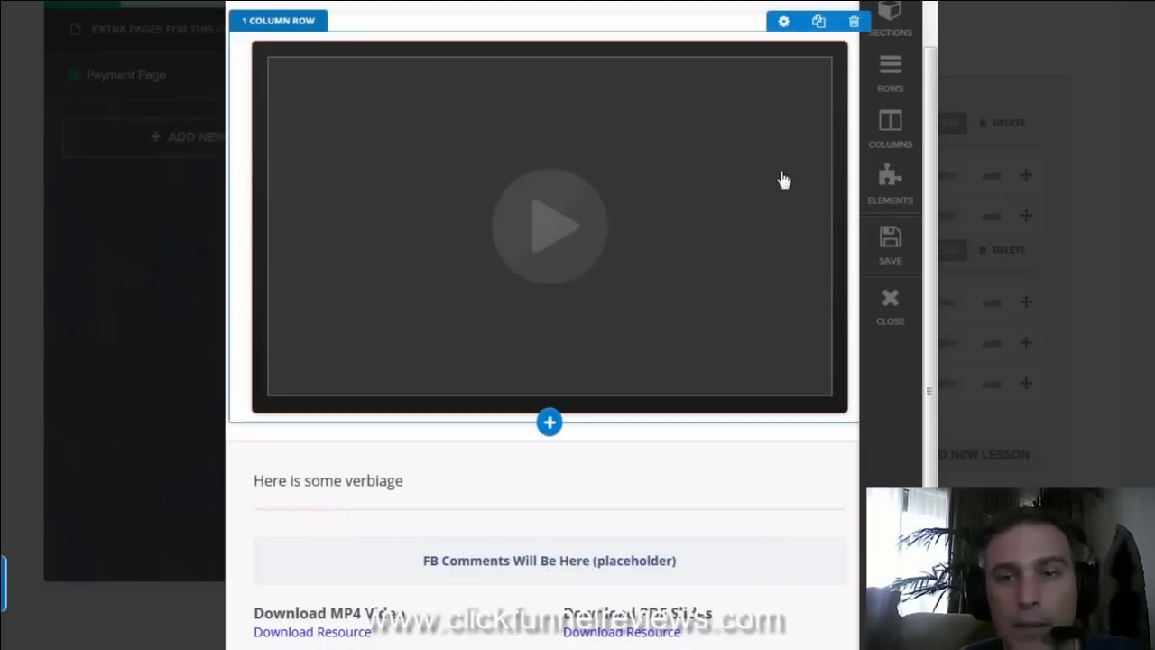
click(894, 255)
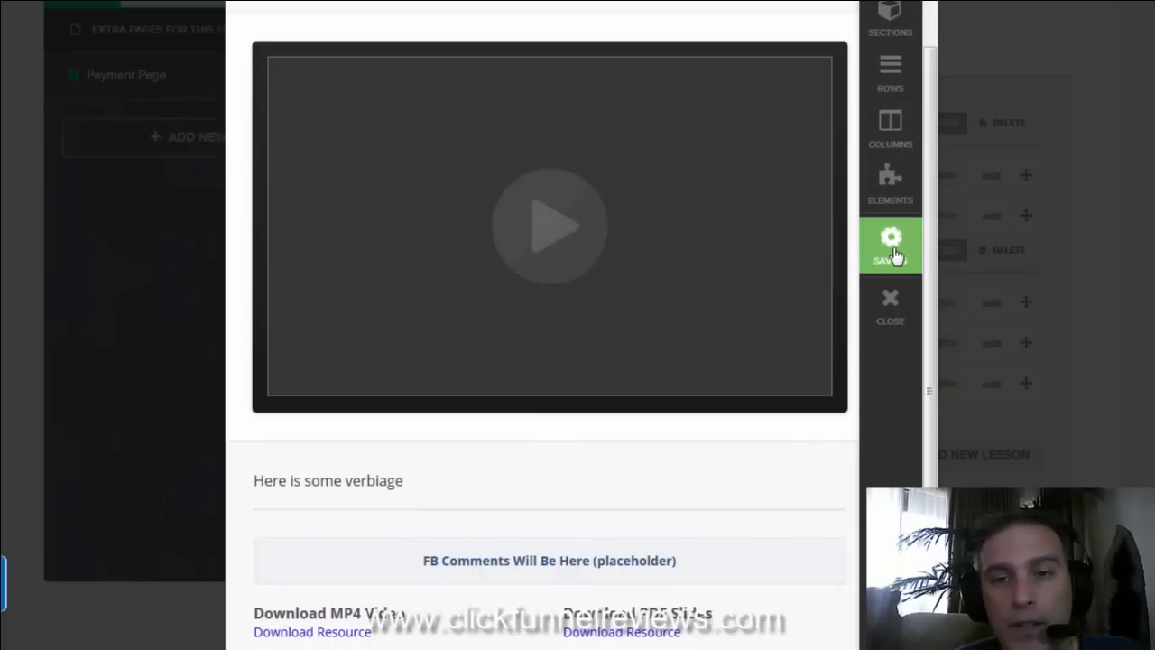
click(890, 305)
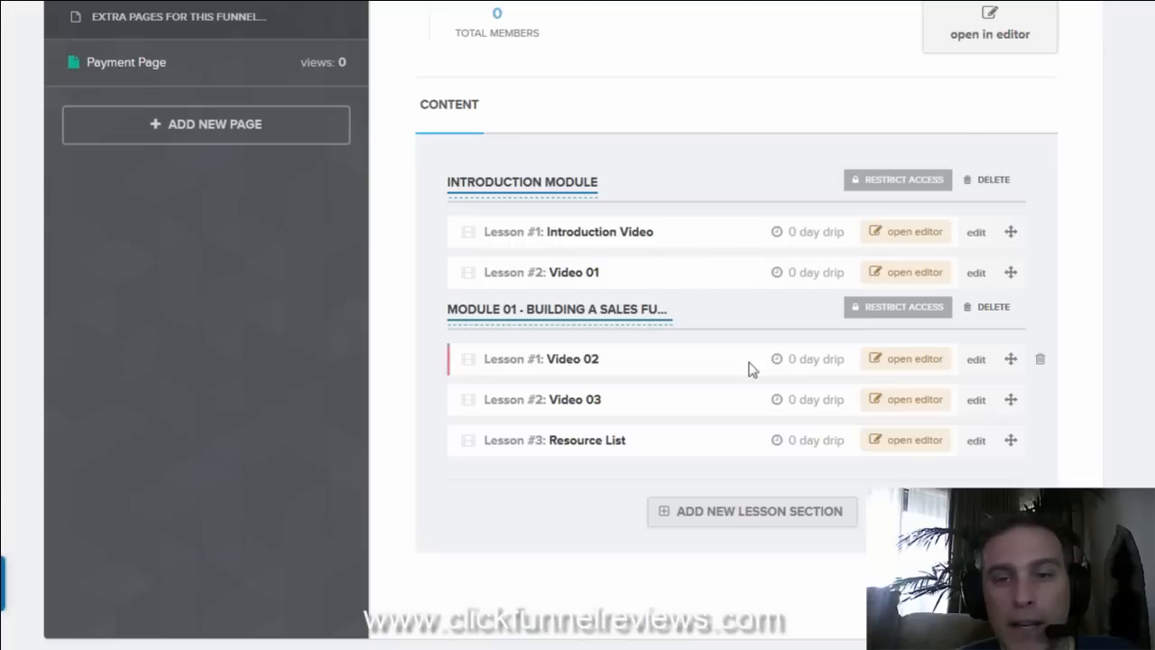
Open the Resource List lesson to examine its download layout, then save it and return to the funnel overview.
click(901, 442)
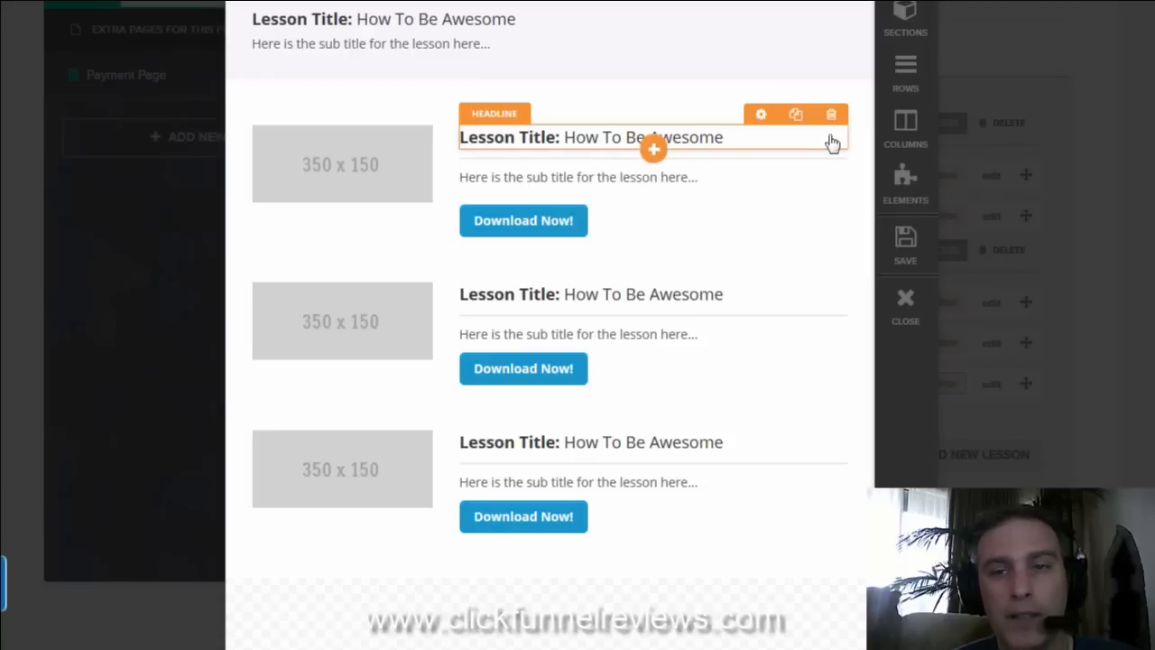
click(654, 145)
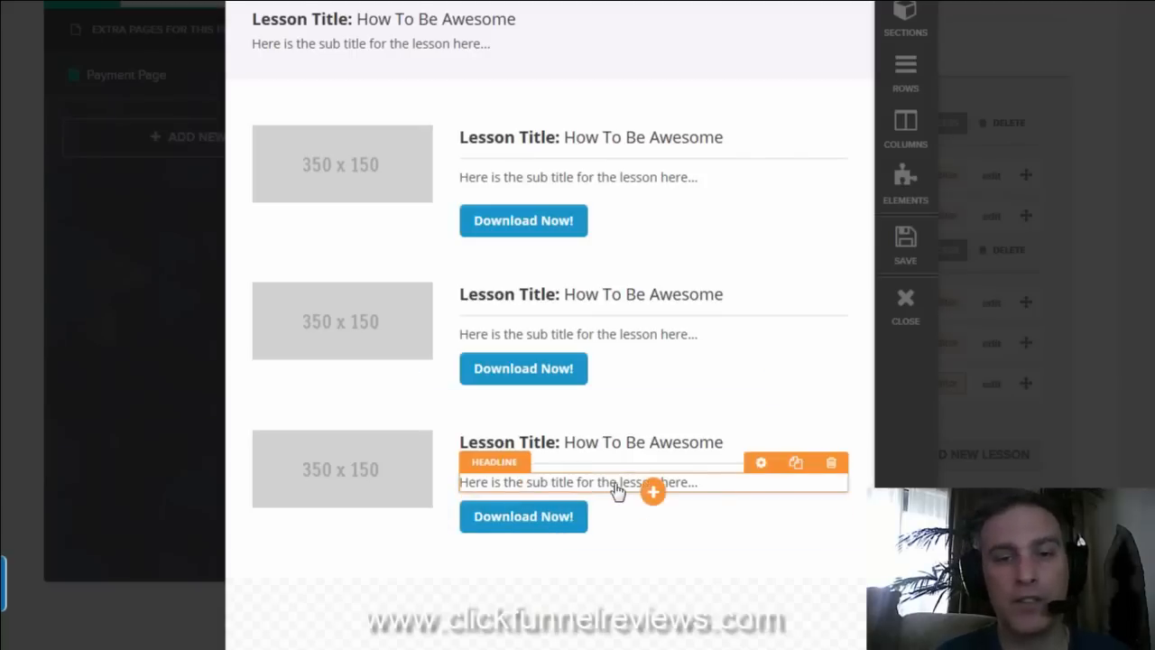
click(904, 260)
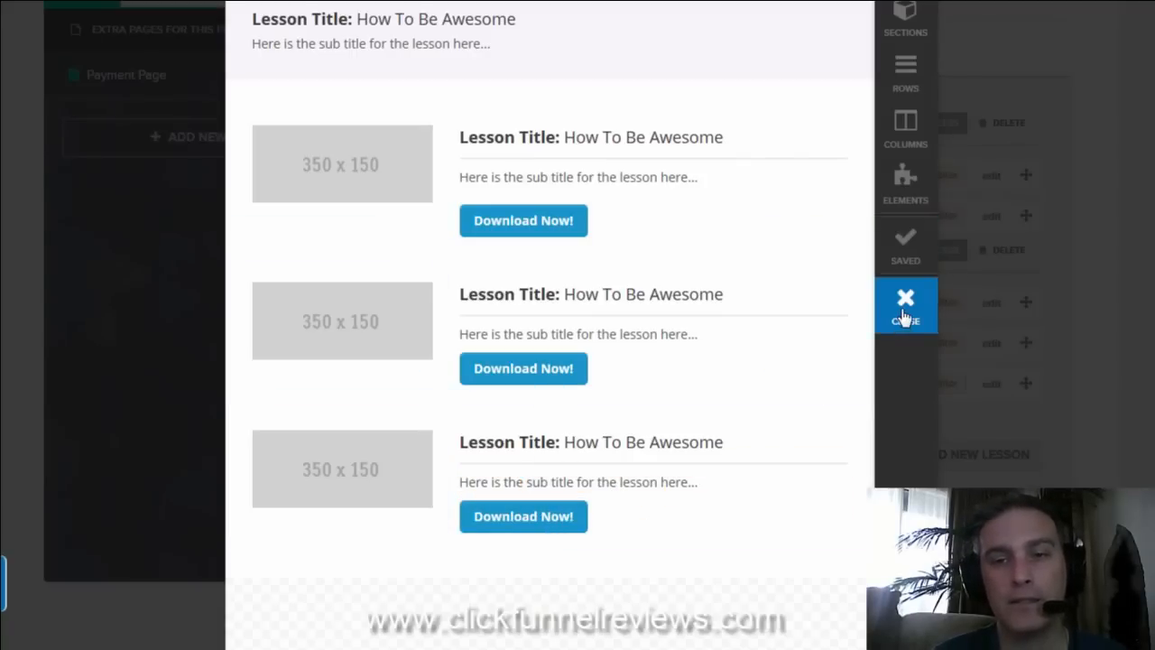
click(904, 307)
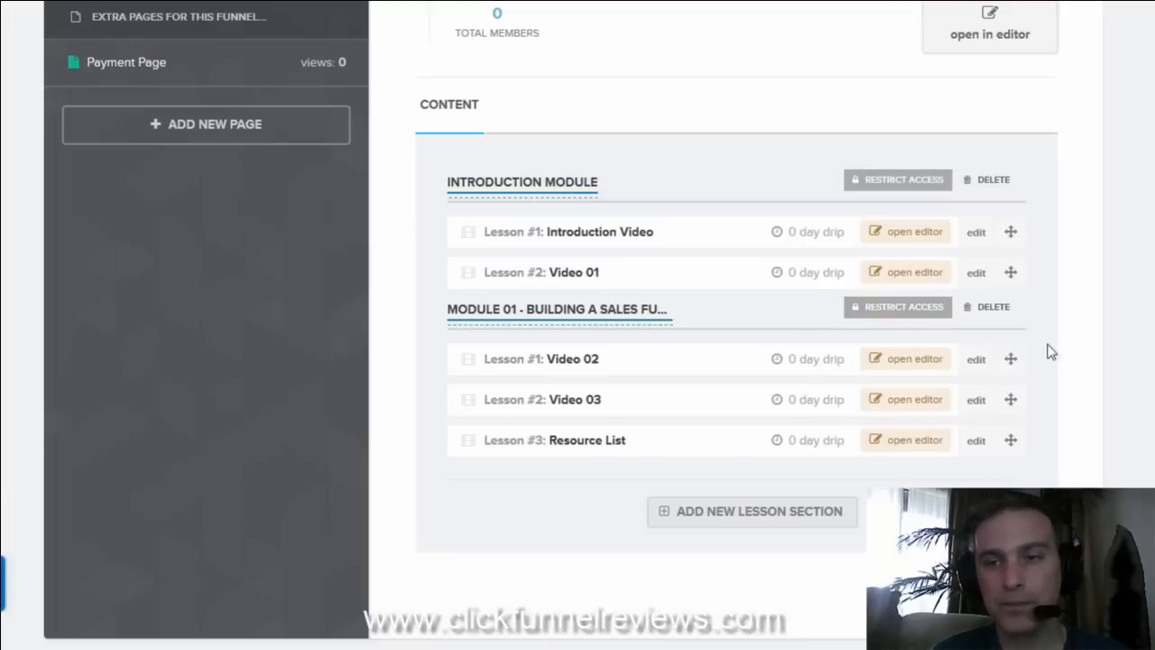
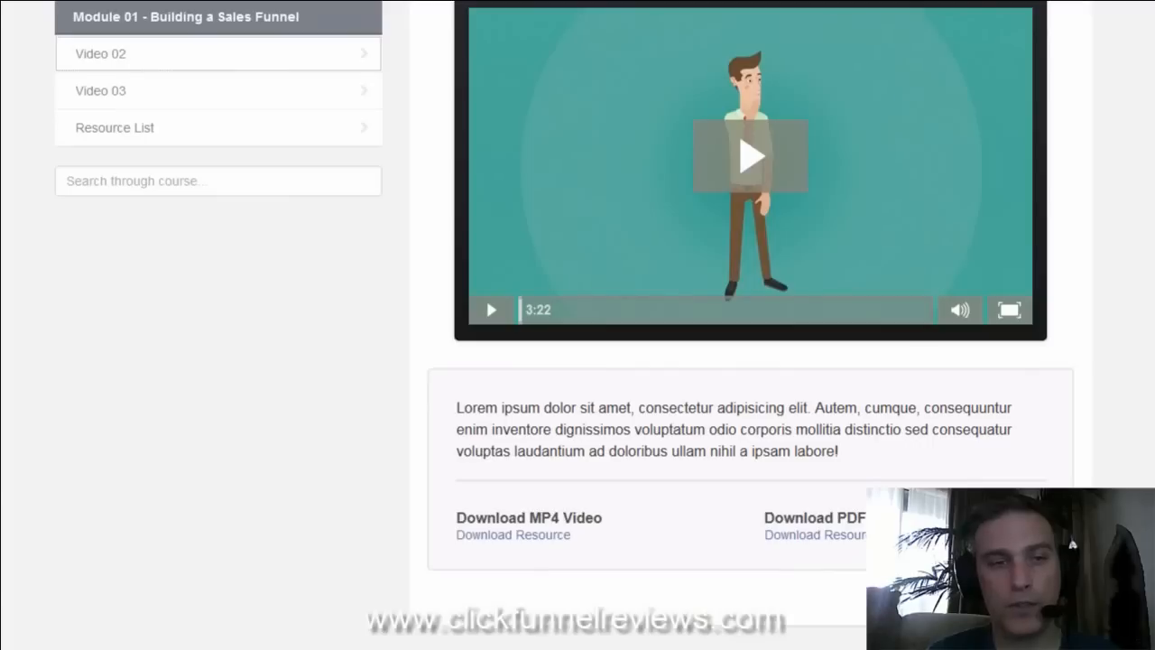
View the Video 03 and Resource List lessons in the live members area.
click(285, 94)
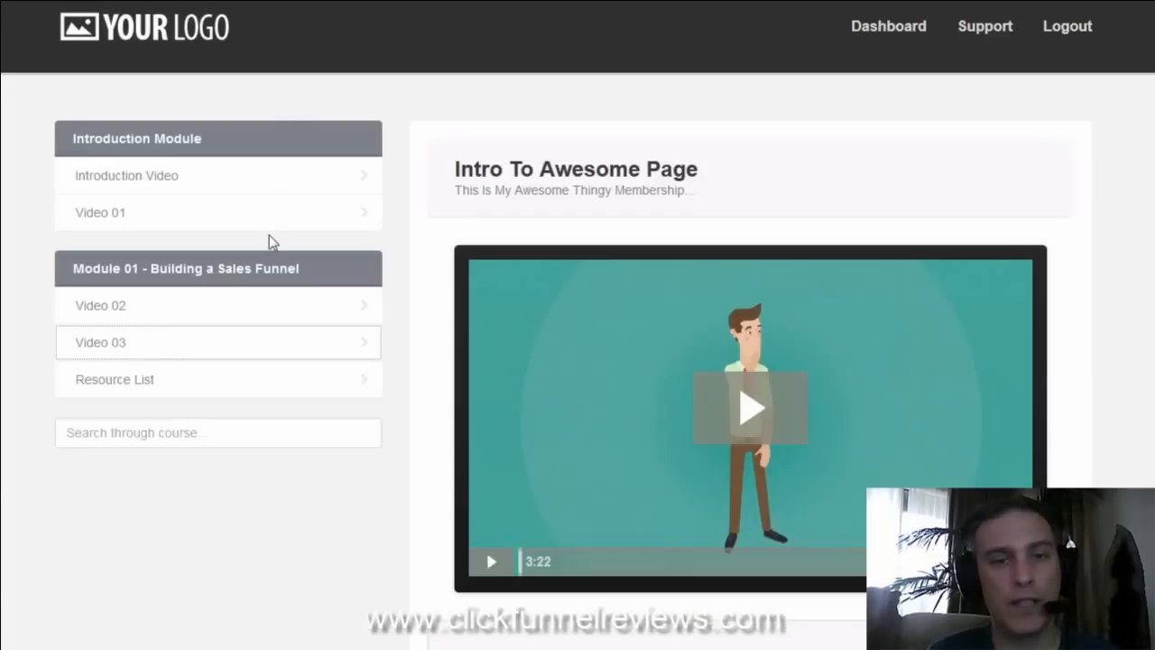
click(254, 384)
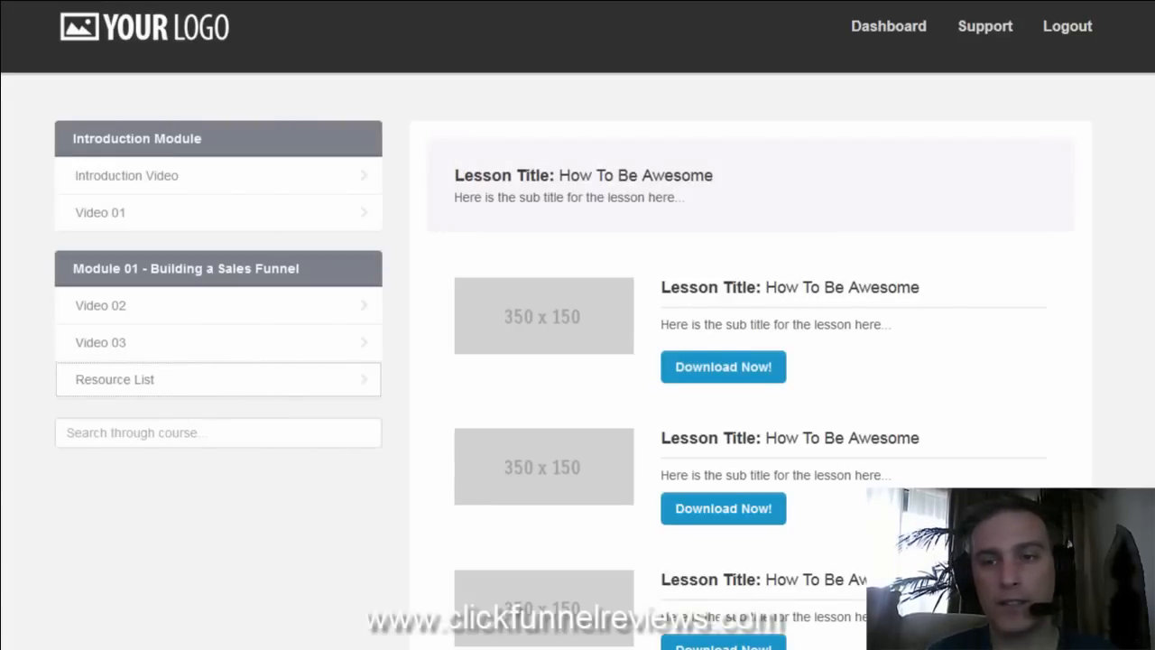
scroll(578, 361, down, 2)
scroll(578, 361, up, 2)
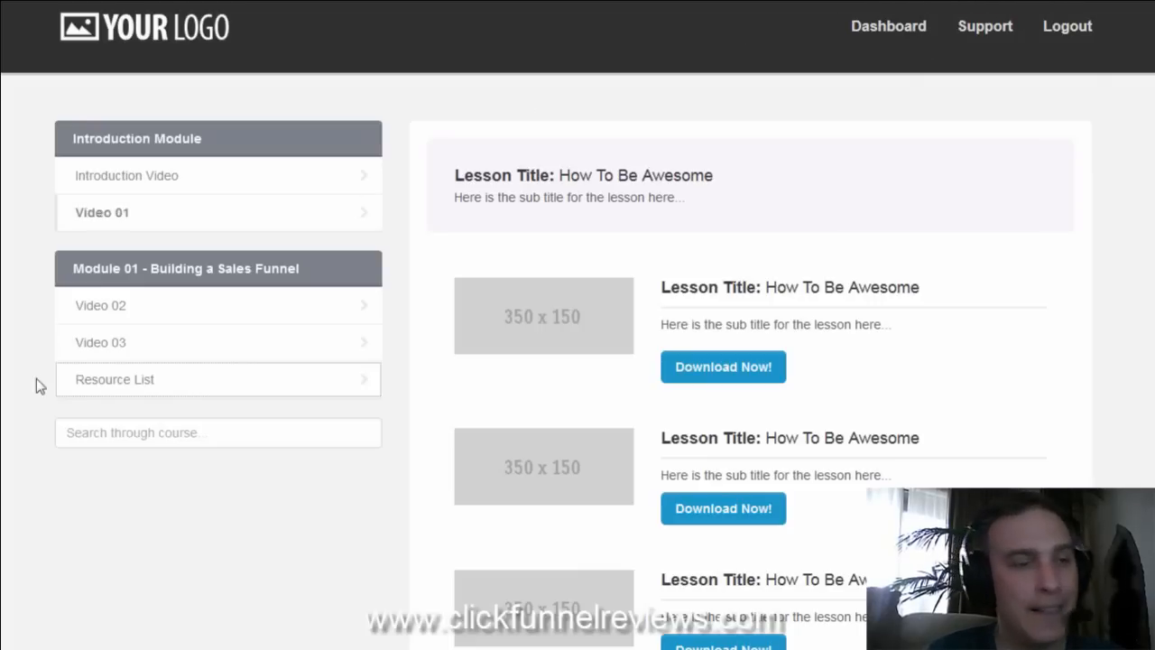
Switch back to the funnel overview and review the funnel steps and the Membership Area's login page link.
key(ctrl+shift+Tab)
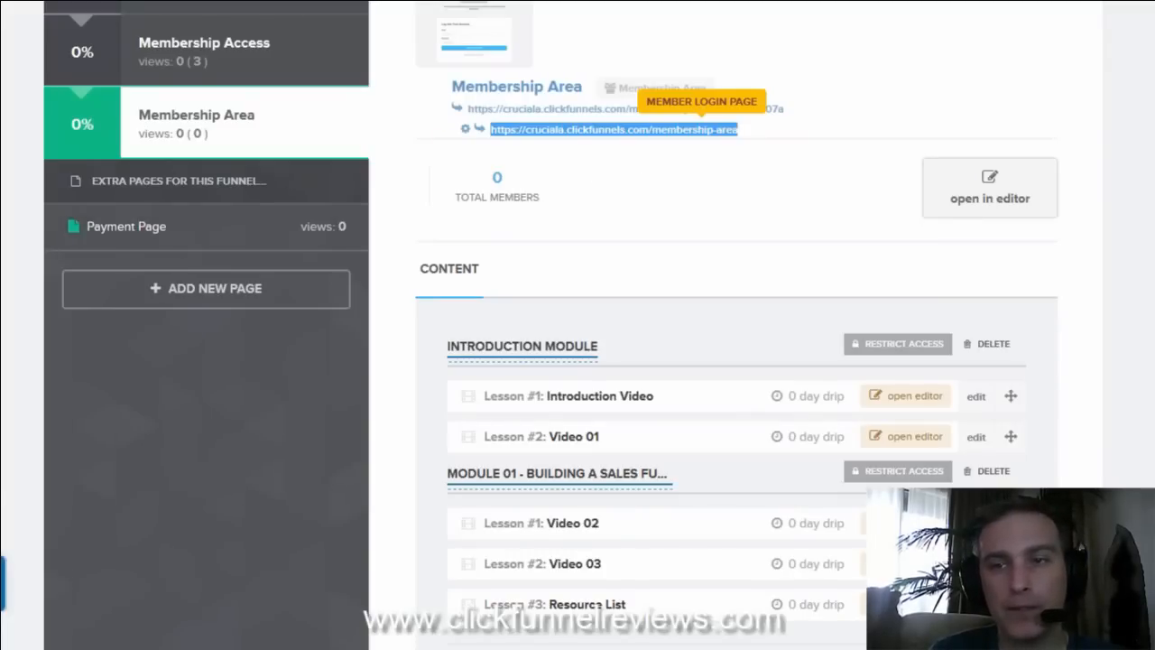
scroll(578, 325, up, 3)
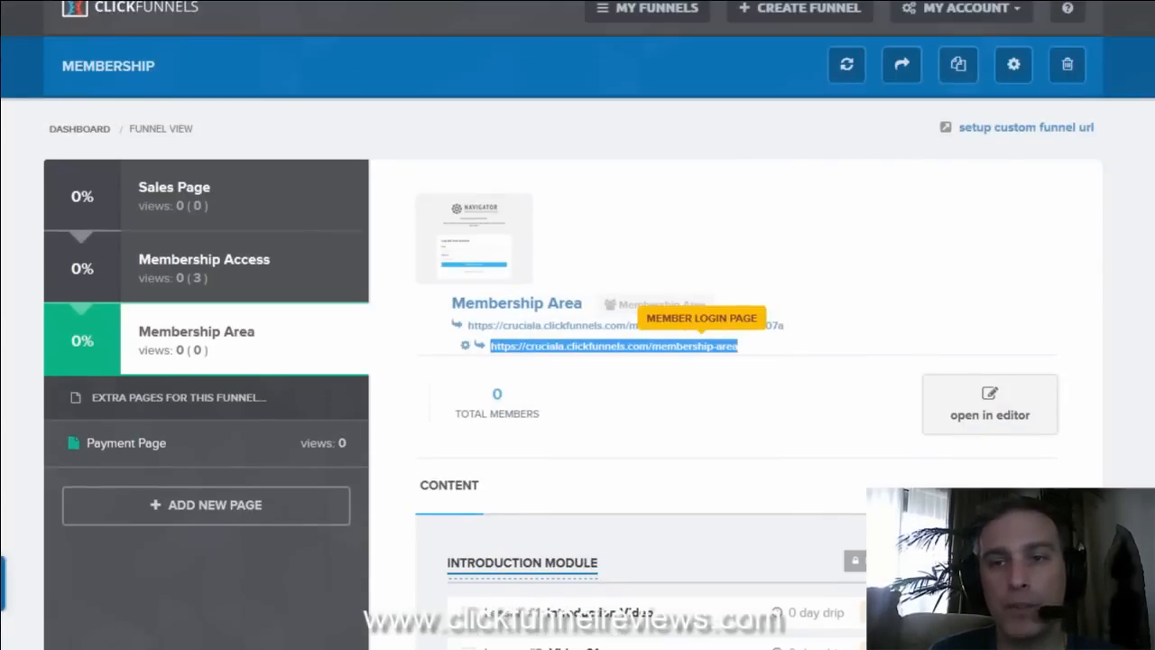
scroll(523, 279, down, 2)
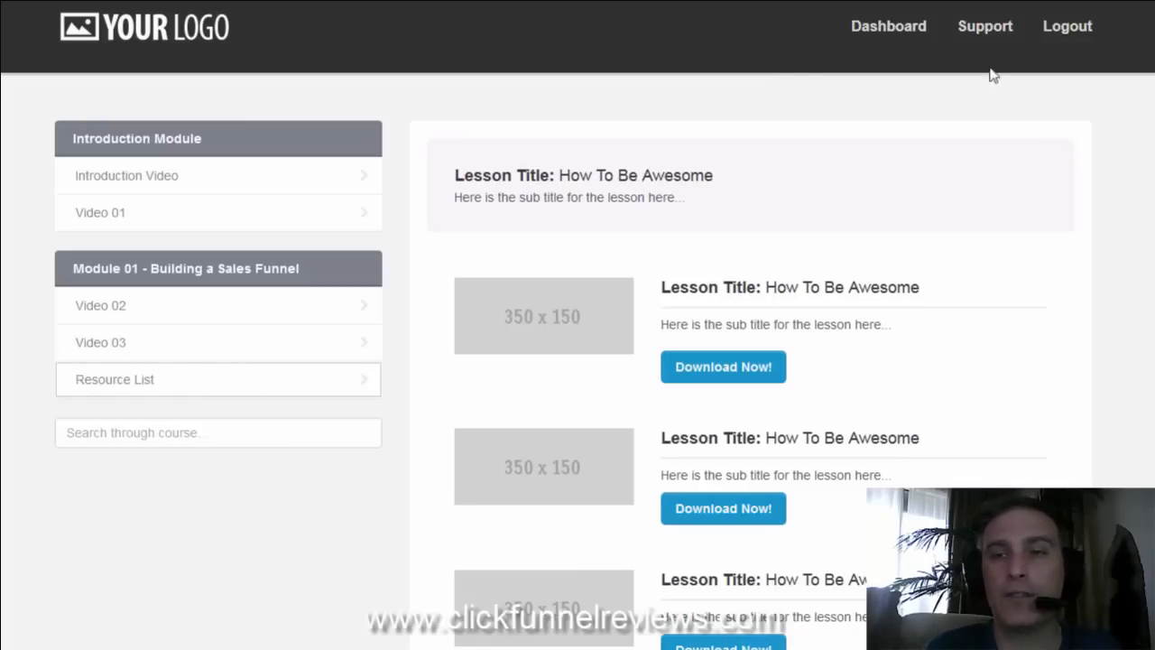
Look over the Resource List page in the live members area and display the Introduction Video lesson.
scroll(578, 325, down, 2)
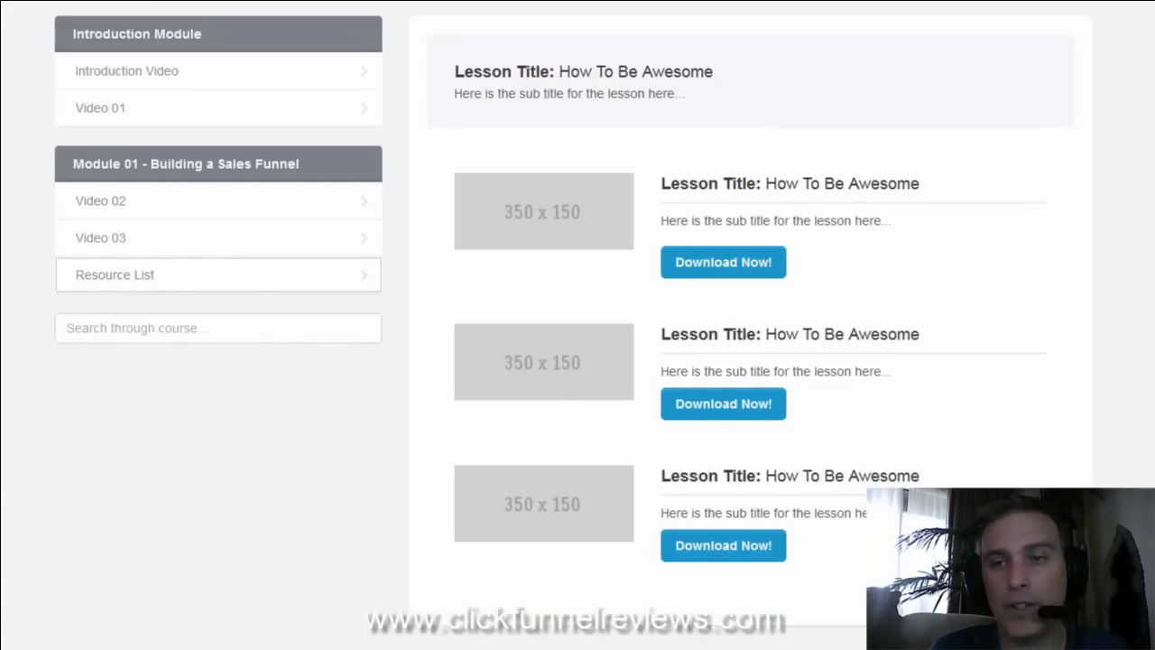
scroll(1150, 445, up, 2)
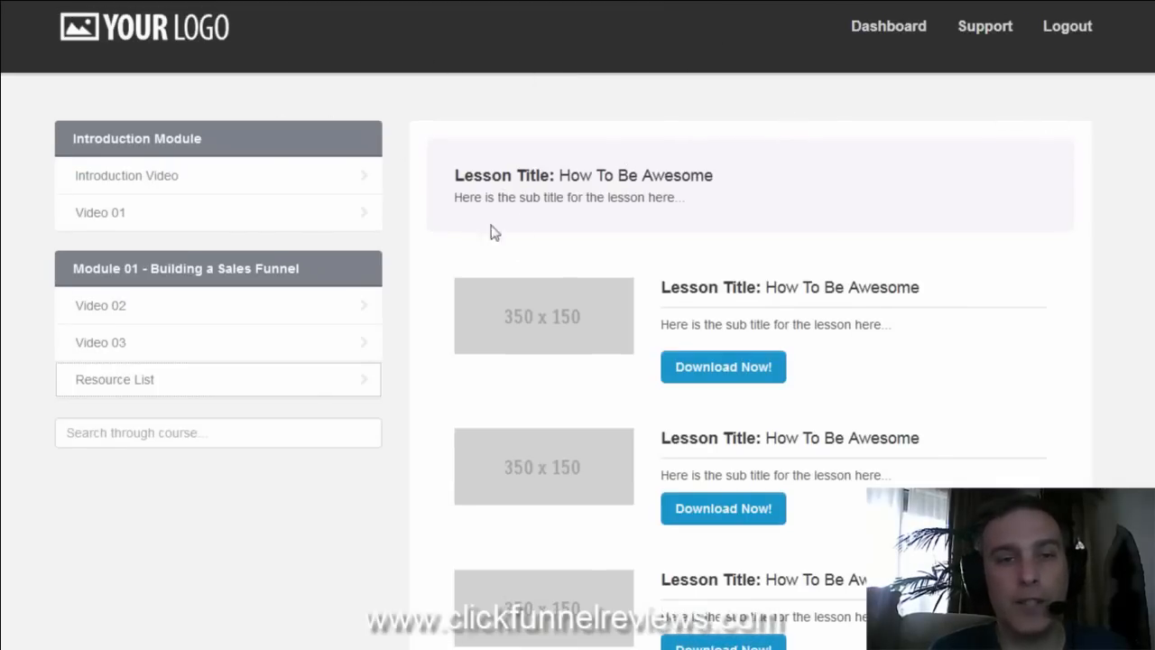
click(285, 182)
click(270, 218)
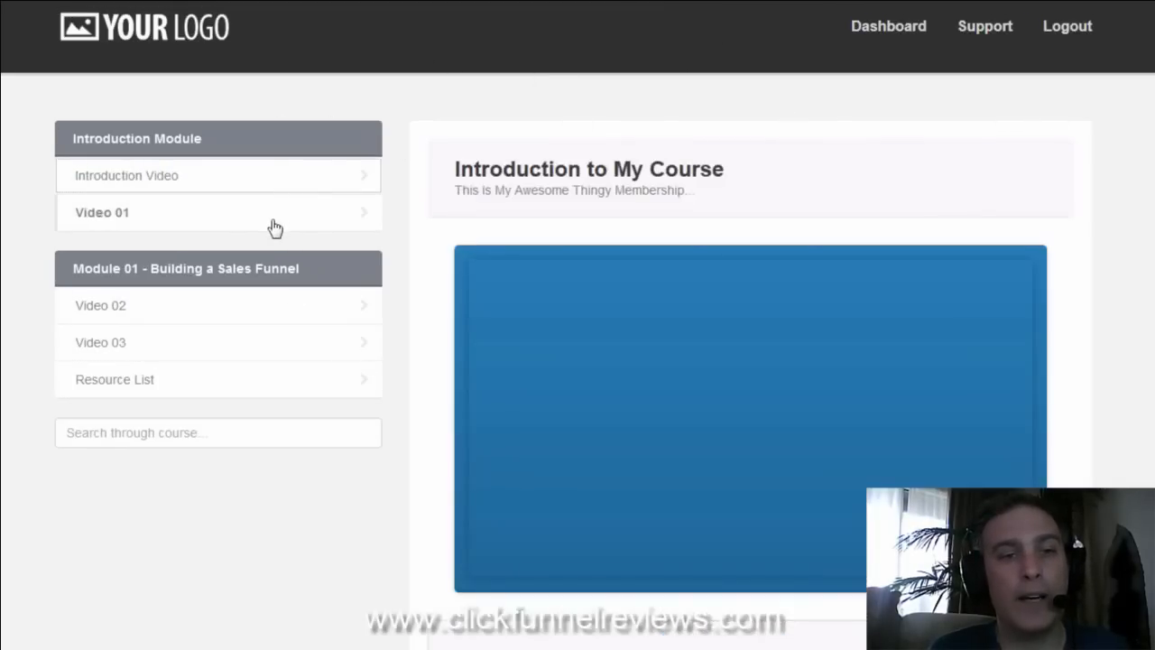
click(280, 185)
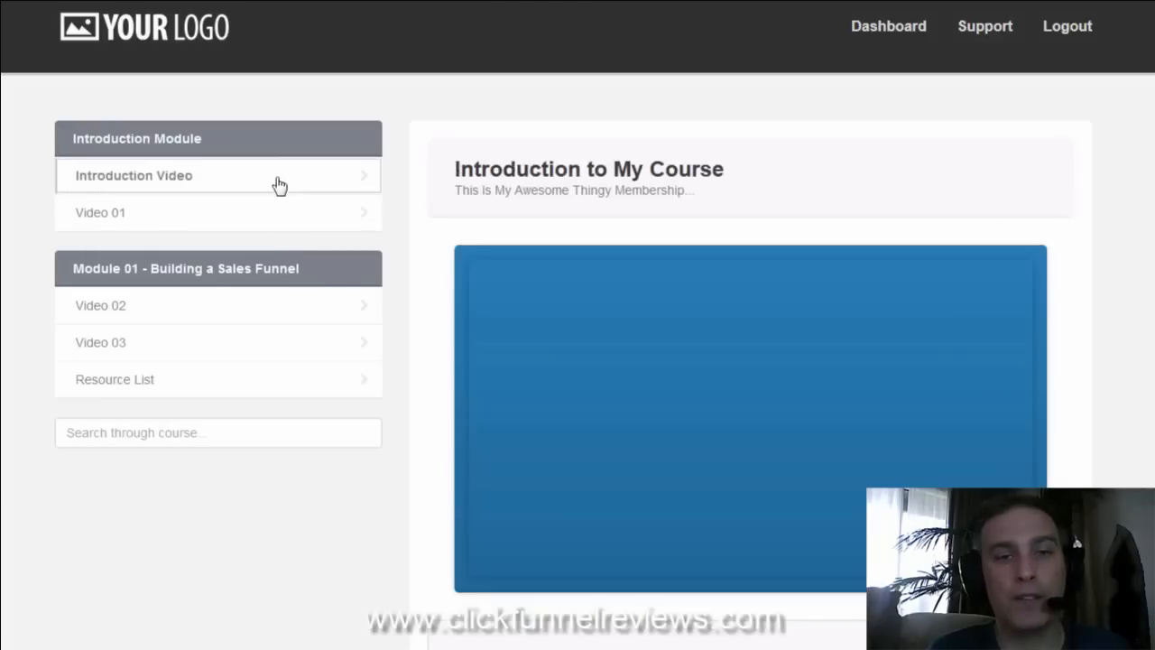
click(281, 217)
click(282, 196)
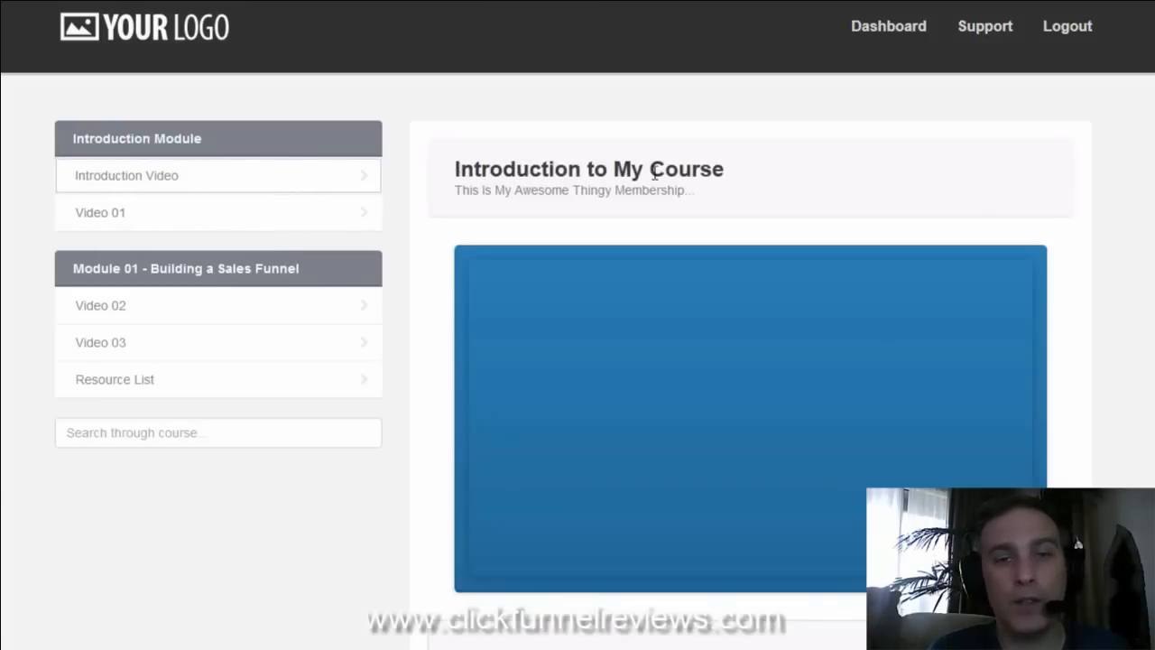
Look over the Introduction Video lesson, and view the Video 03 and Video 02 lessons in the live members area.
scroll(578, 361, down, 5)
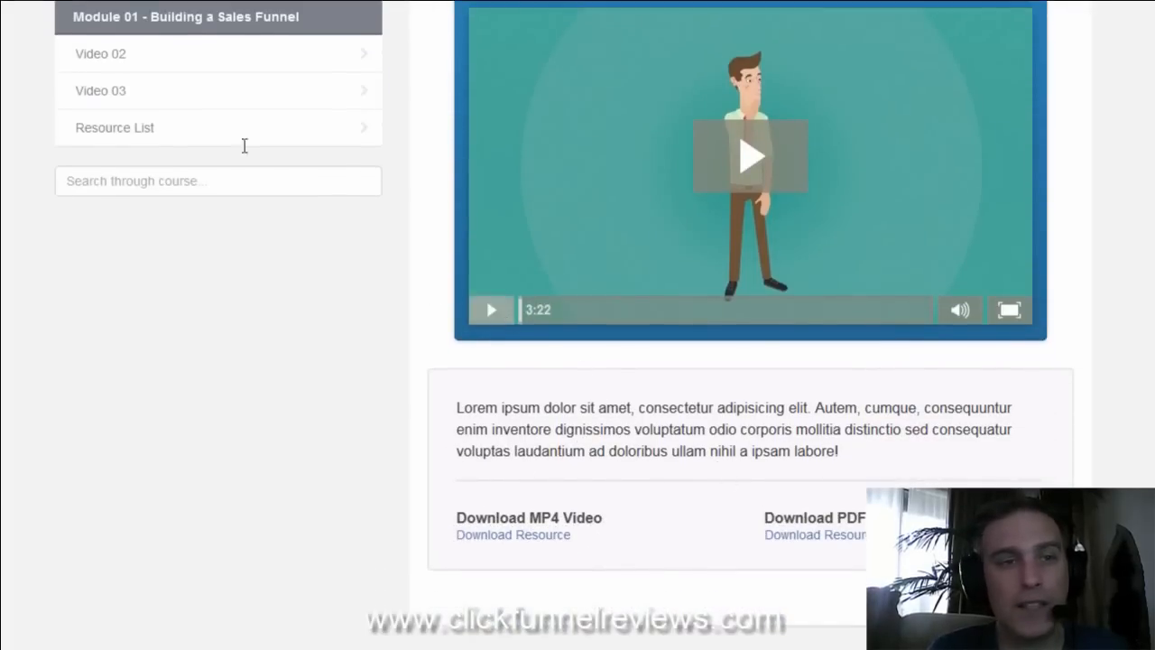
click(219, 104)
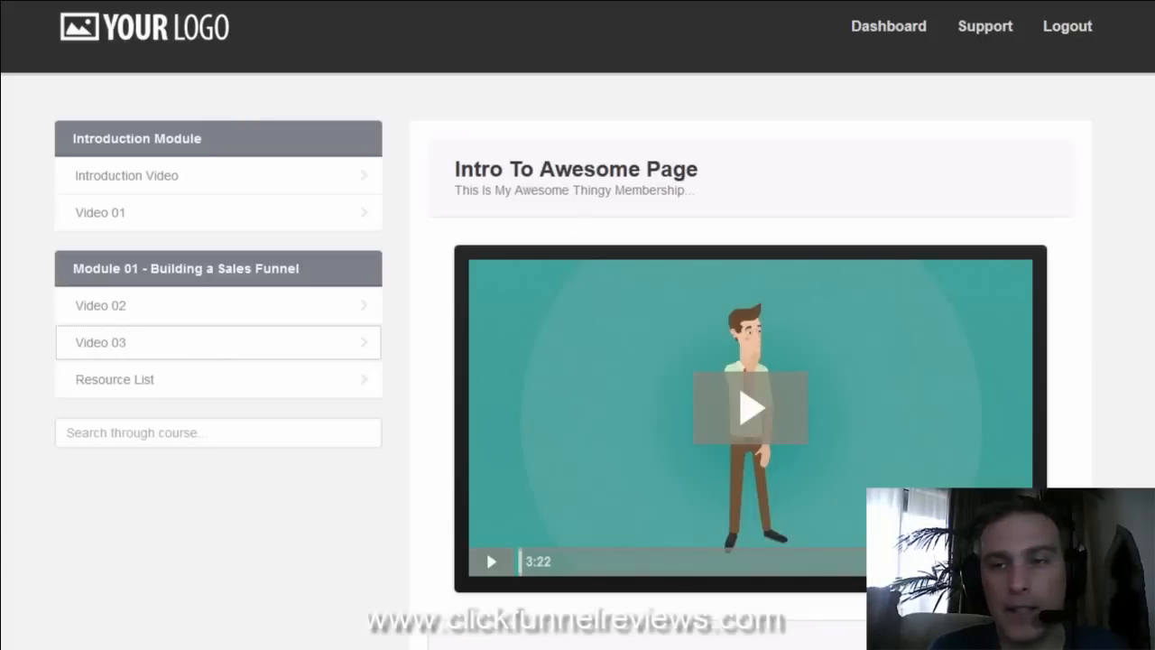
scroll(578, 325, down, 3)
scroll(578, 325, up, 2)
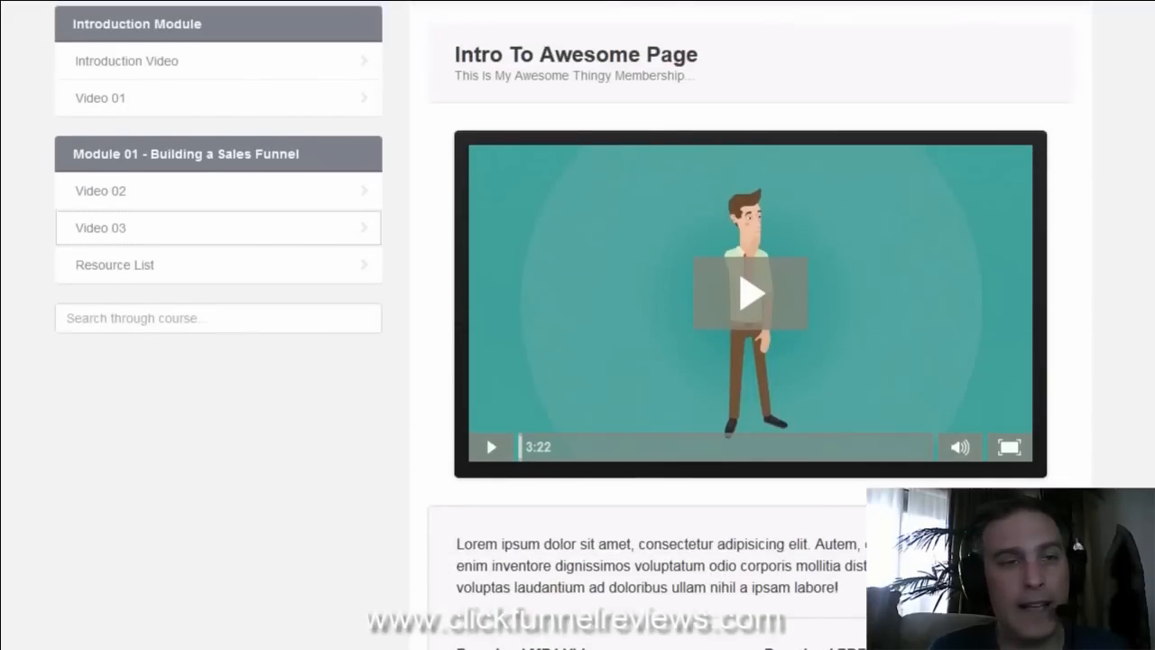
click(270, 197)
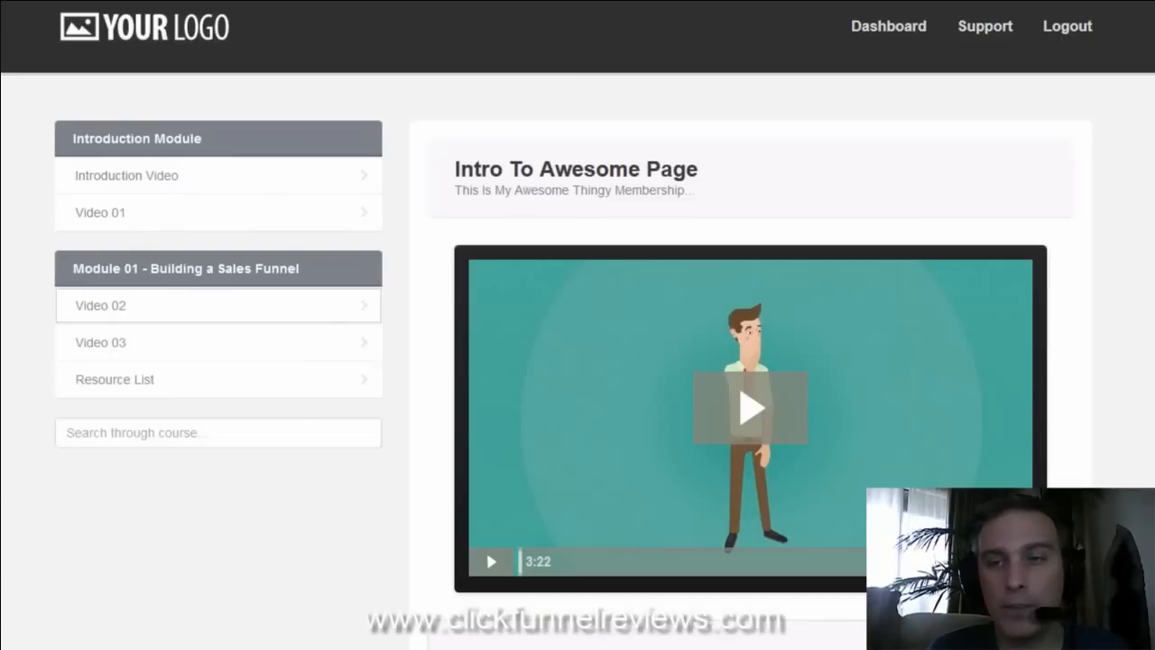
scroll(763, 542, down, 3)
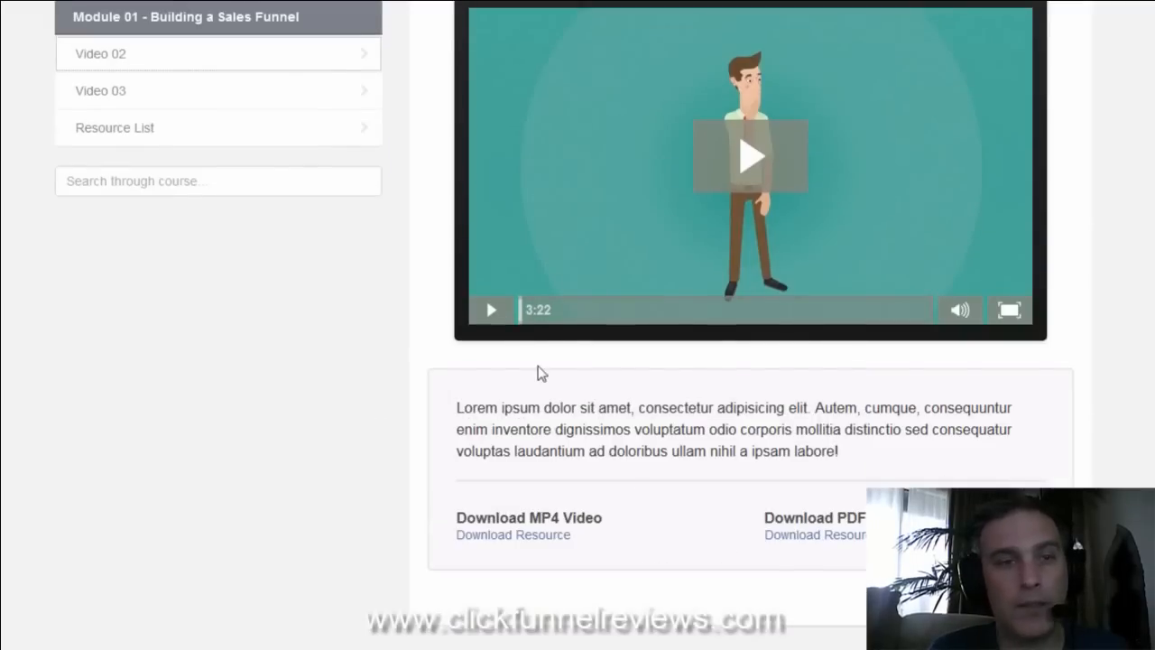
Compare the Resource List page's download layout with the Introduction Video lesson, ending on the Resource List page.
click(261, 135)
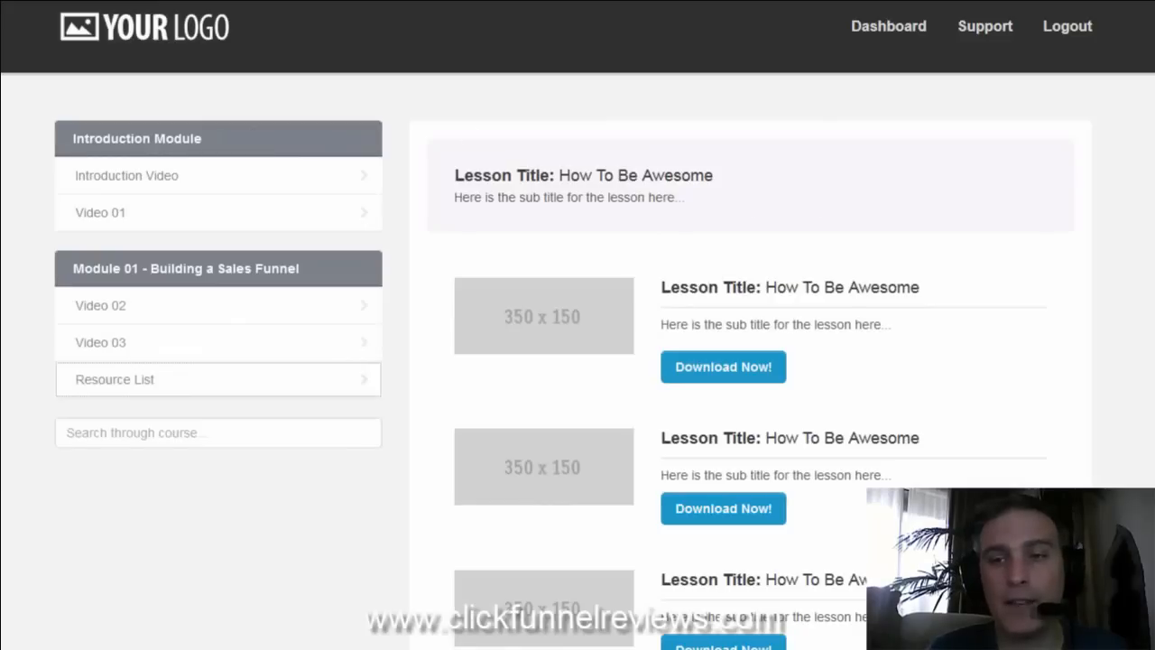
scroll(577, 361, down, 1)
scroll(676, 196, up, 1)
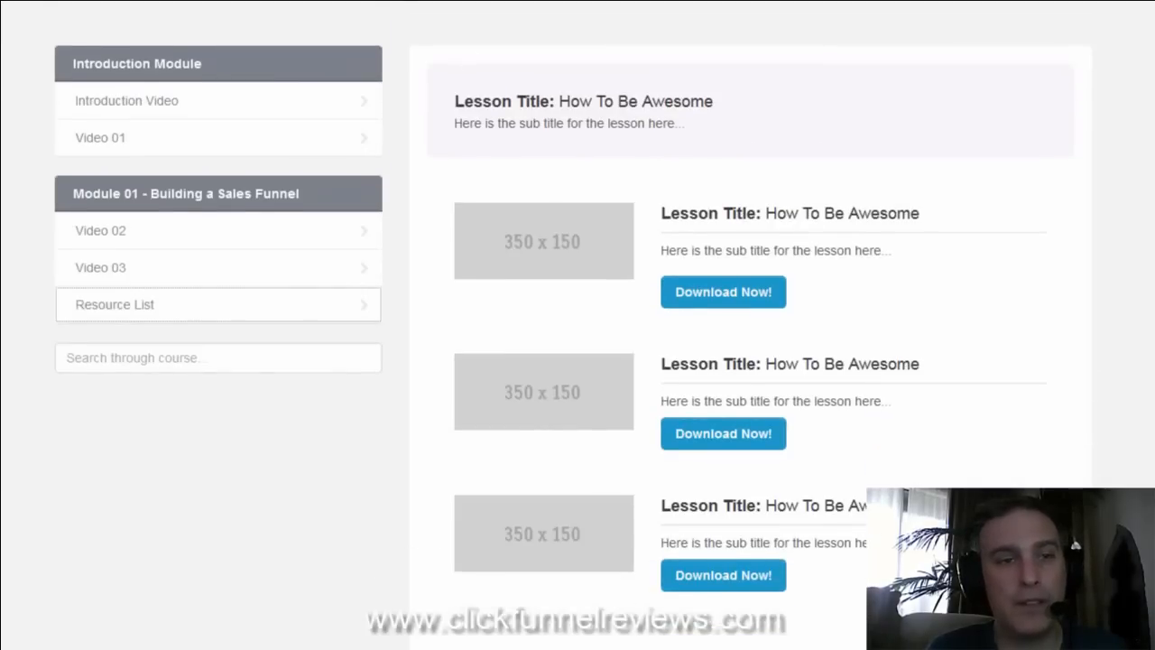
click(245, 114)
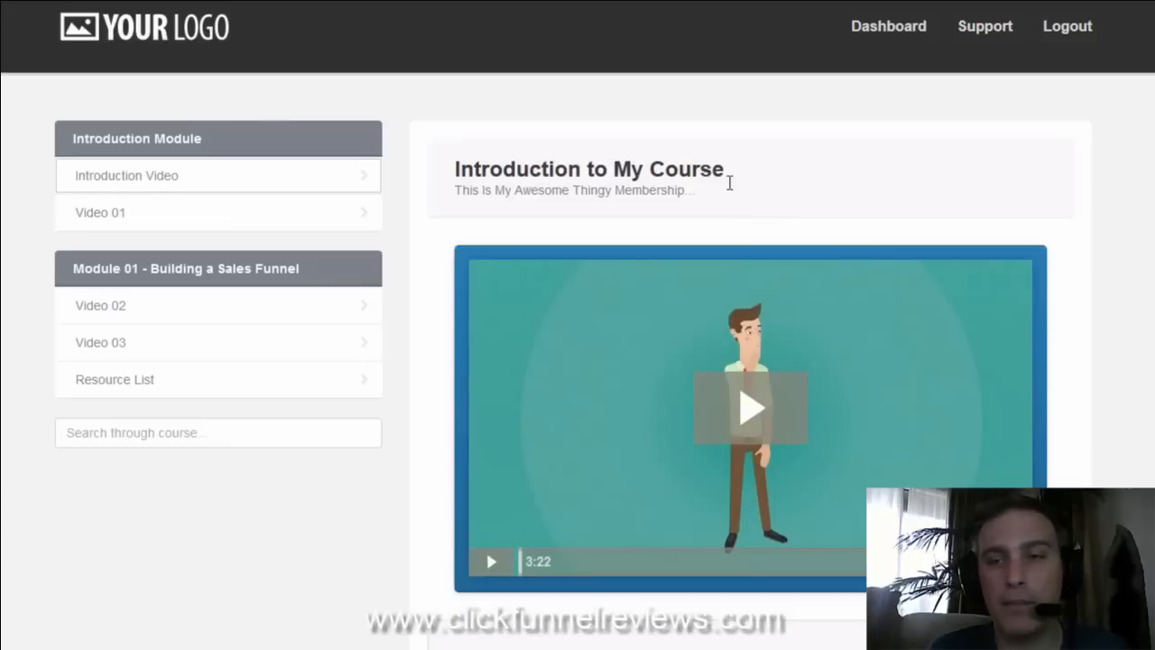
scroll(578, 361, down, 2)
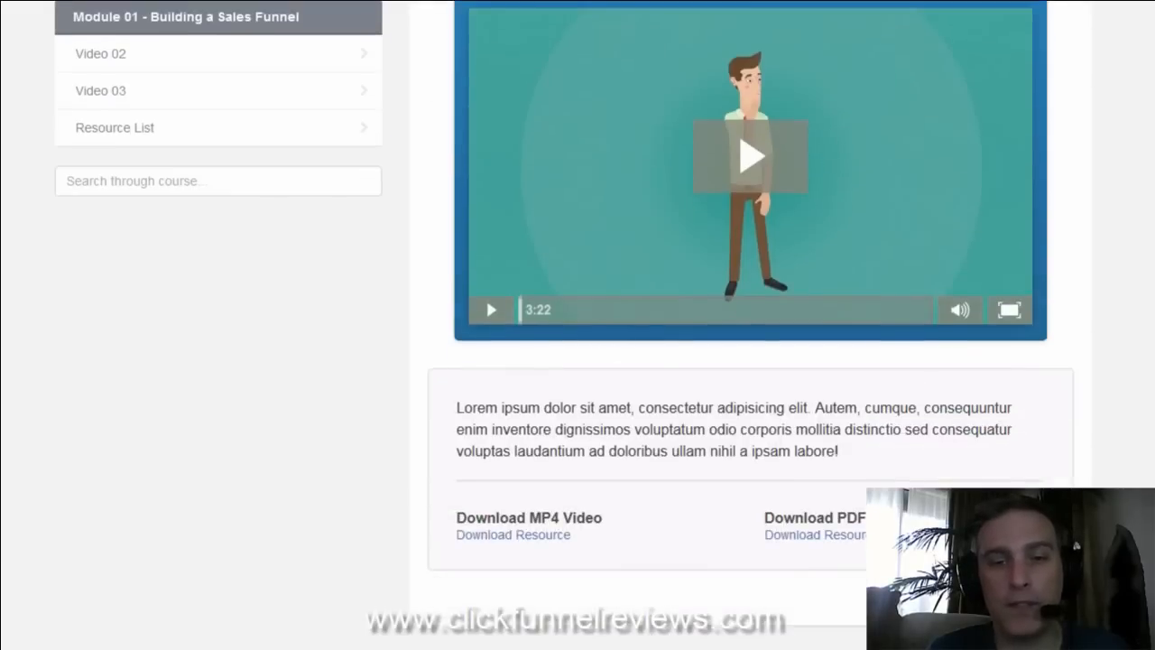
click(204, 136)
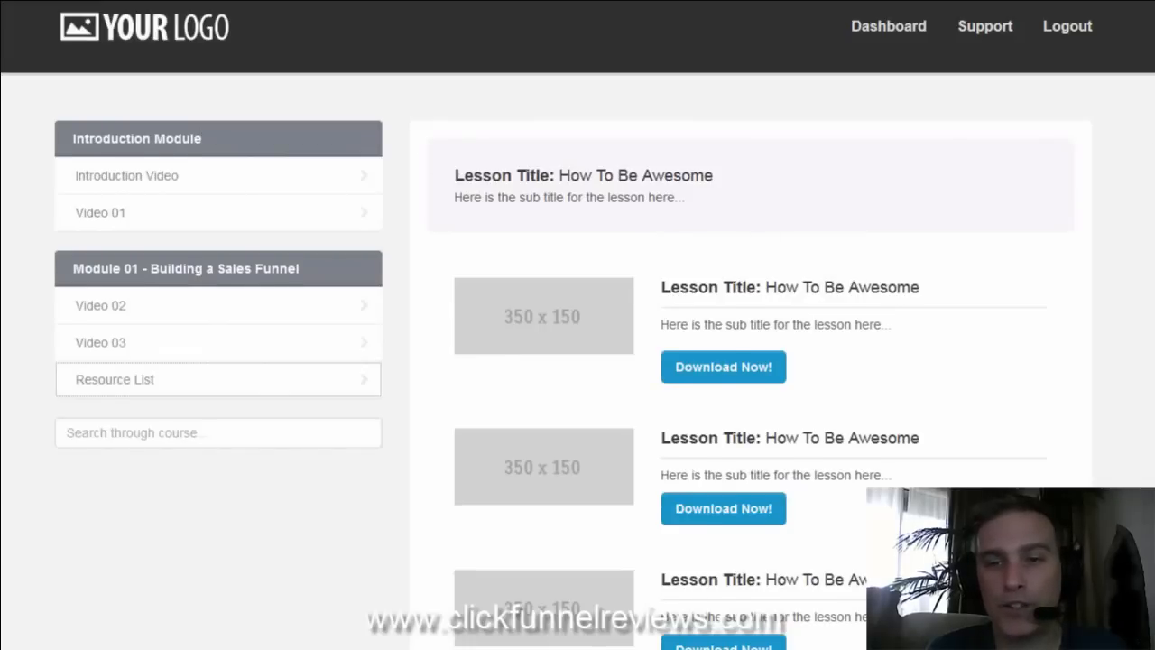
scroll(578, 361, down, 1)
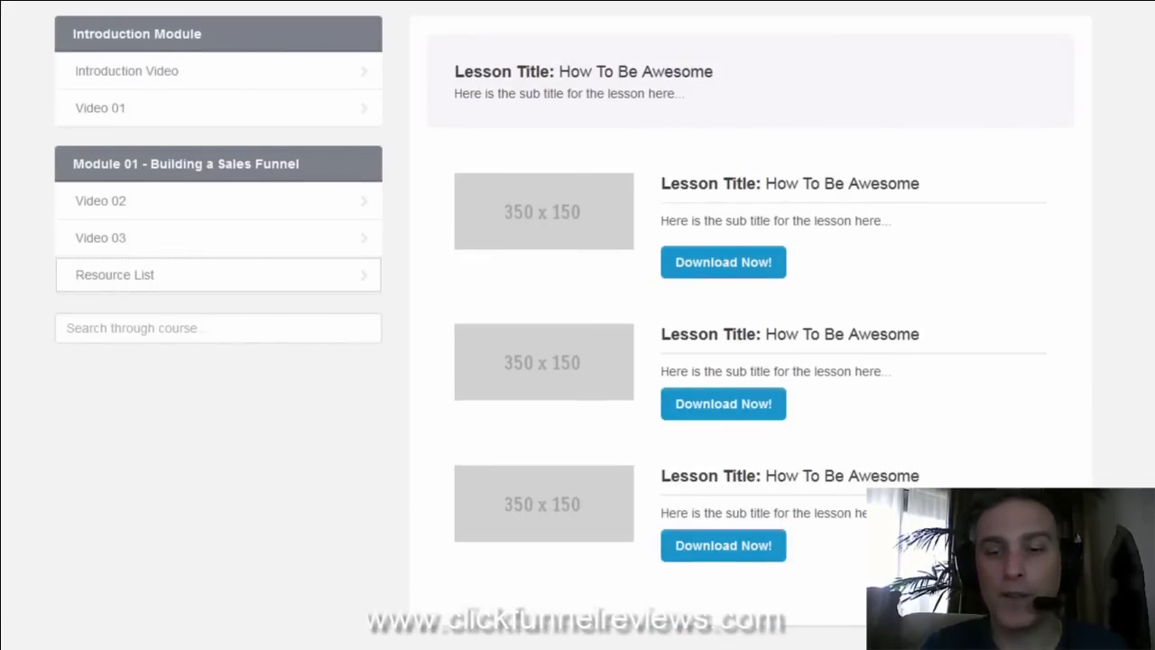
scroll(578, 362, up, 1)
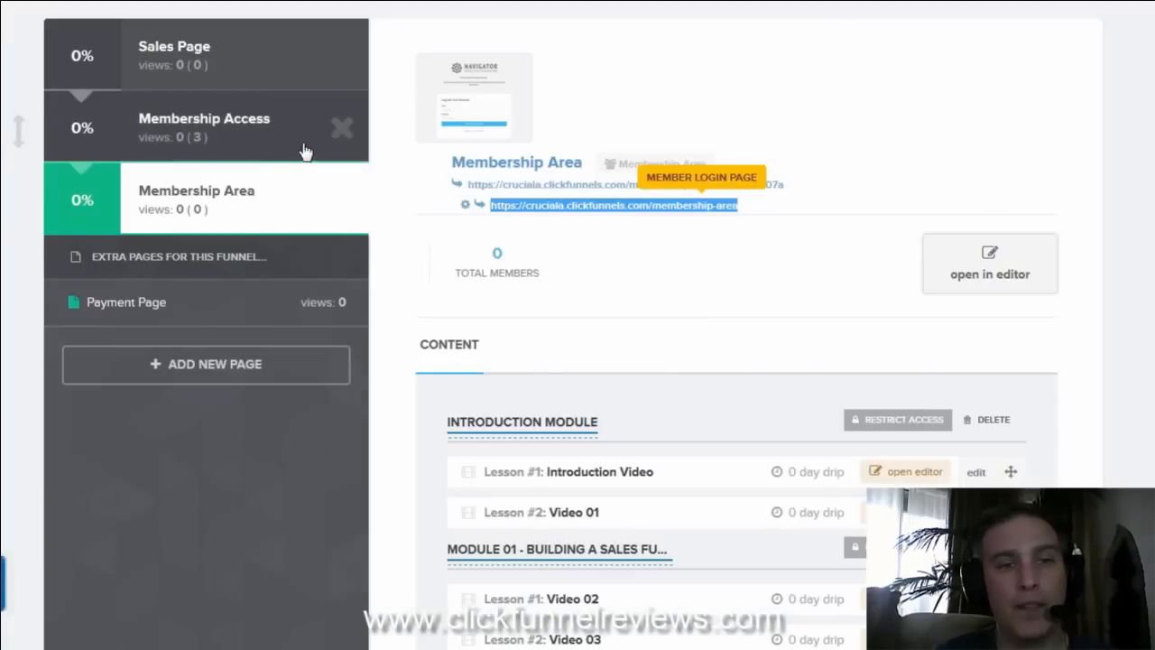
Review the Membership Access, Sales Page and Membership Area steps in the funnel overview, ending on Membership Area.
click(285, 145)
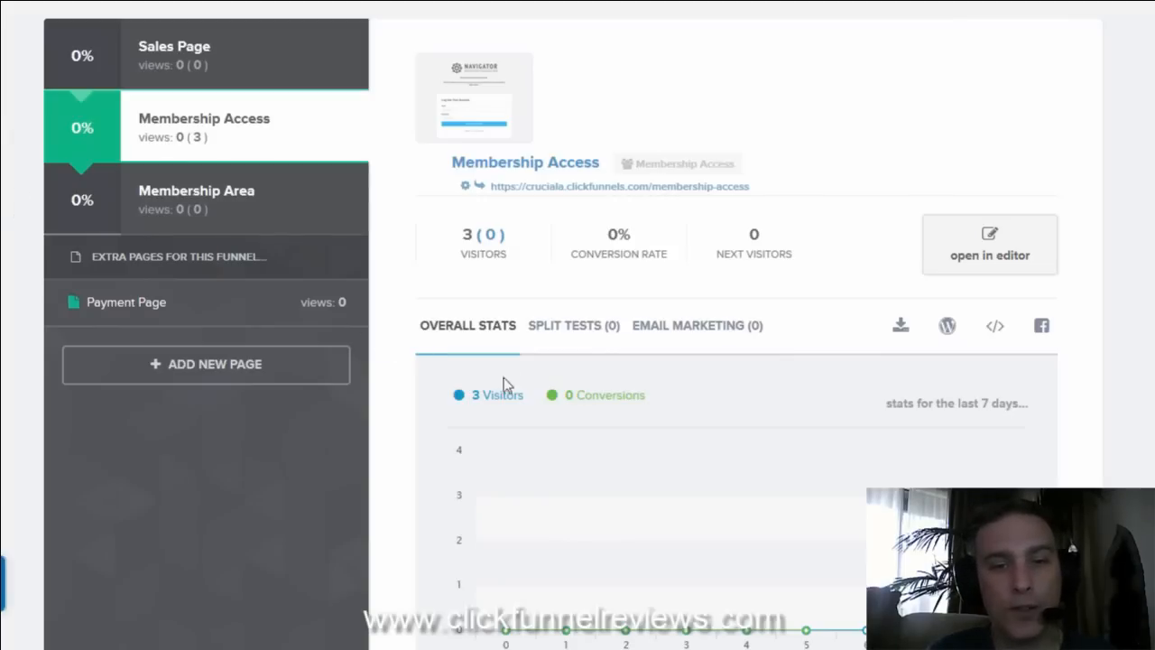
click(275, 204)
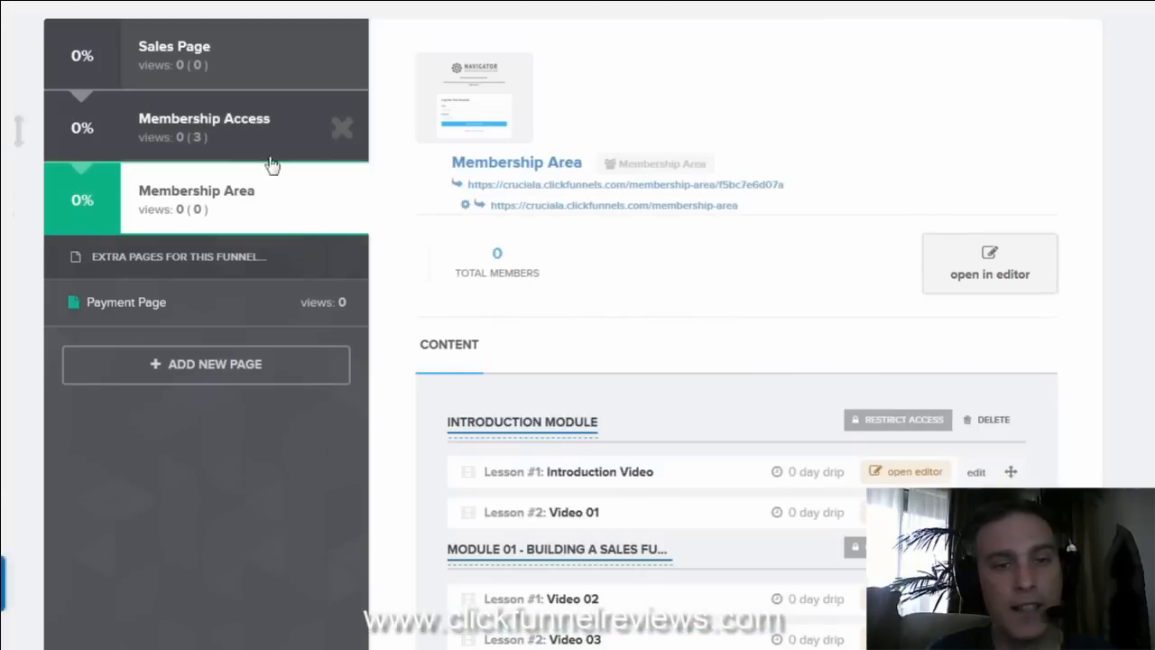
click(264, 131)
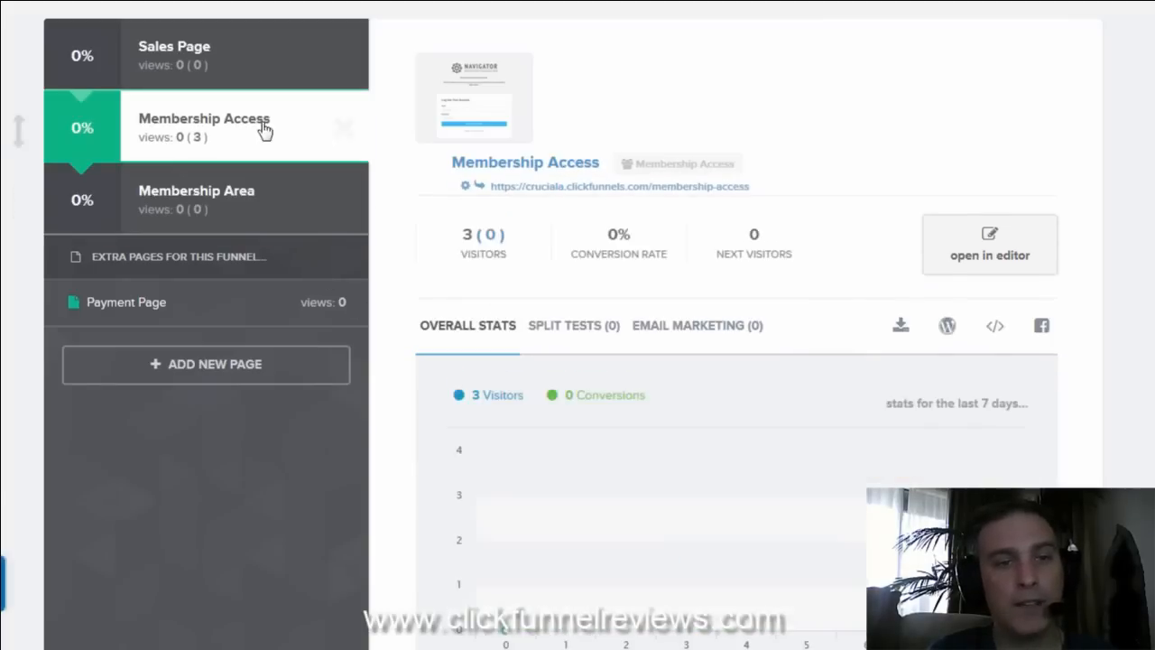
click(312, 75)
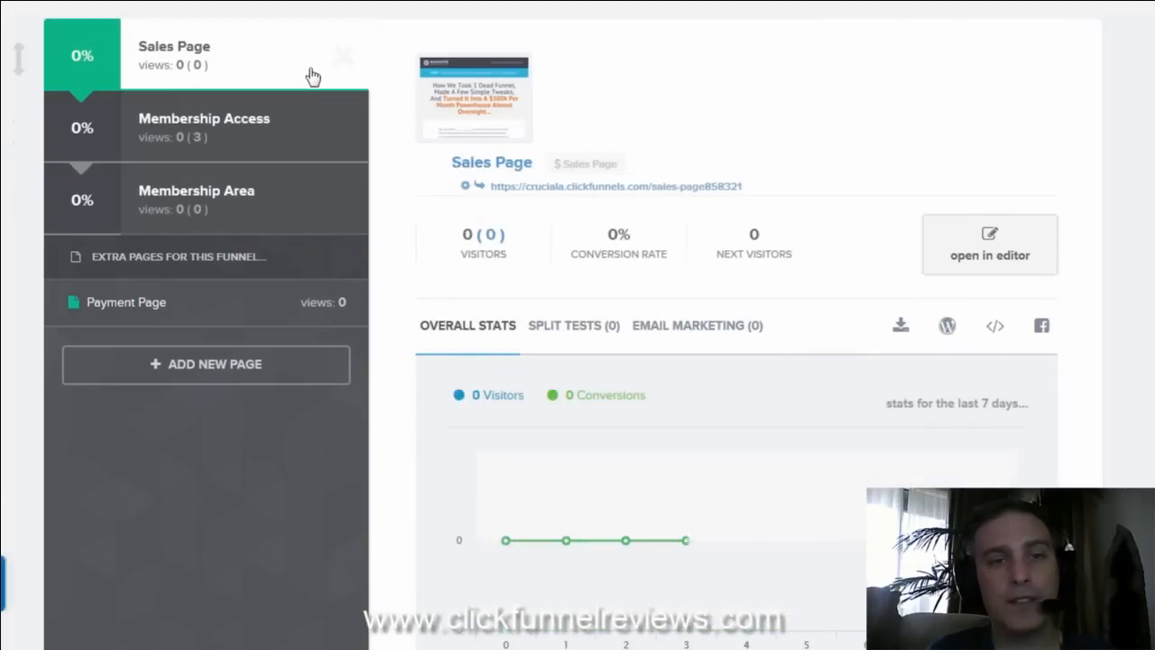
click(287, 135)
click(292, 210)
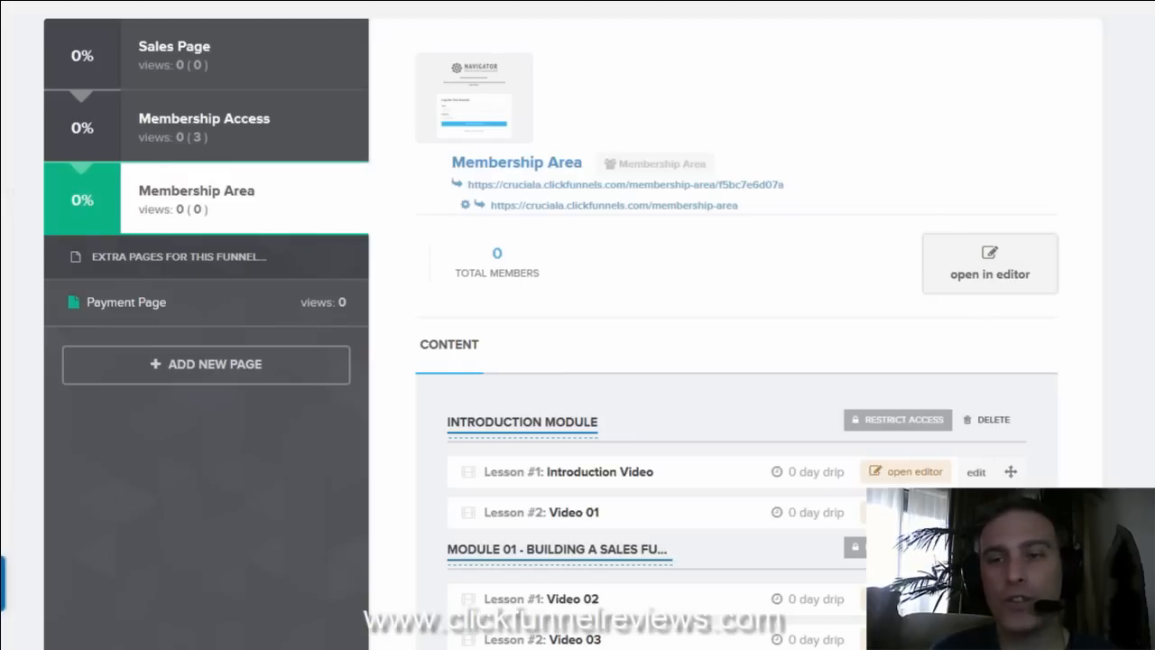
scroll(578, 325, up, 2)
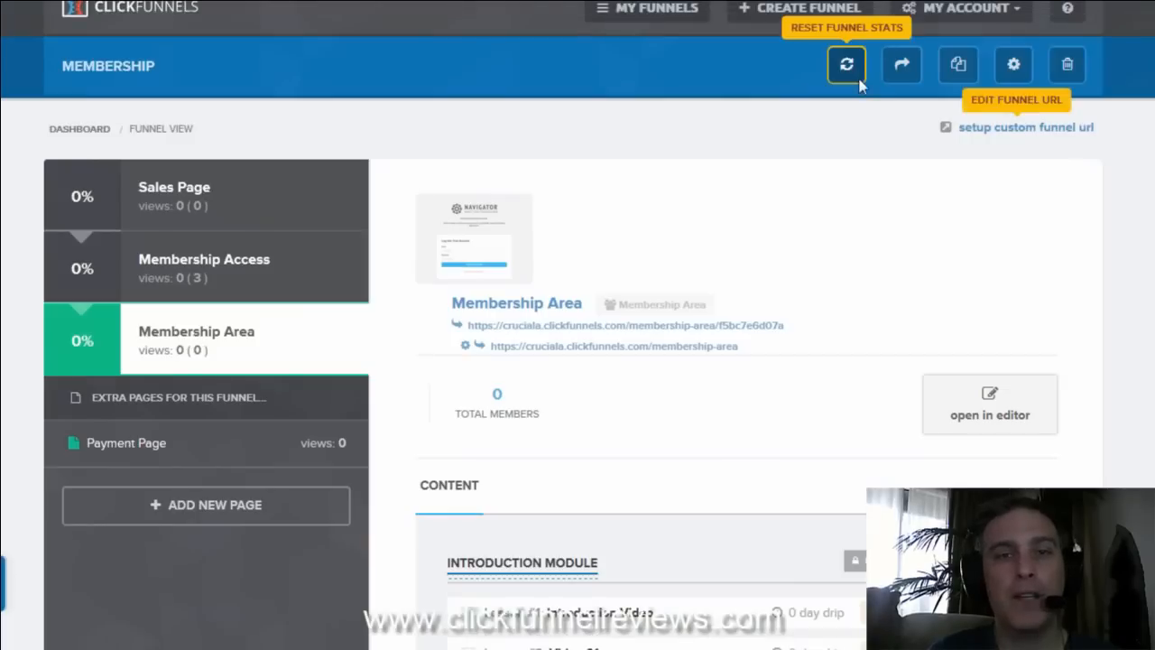